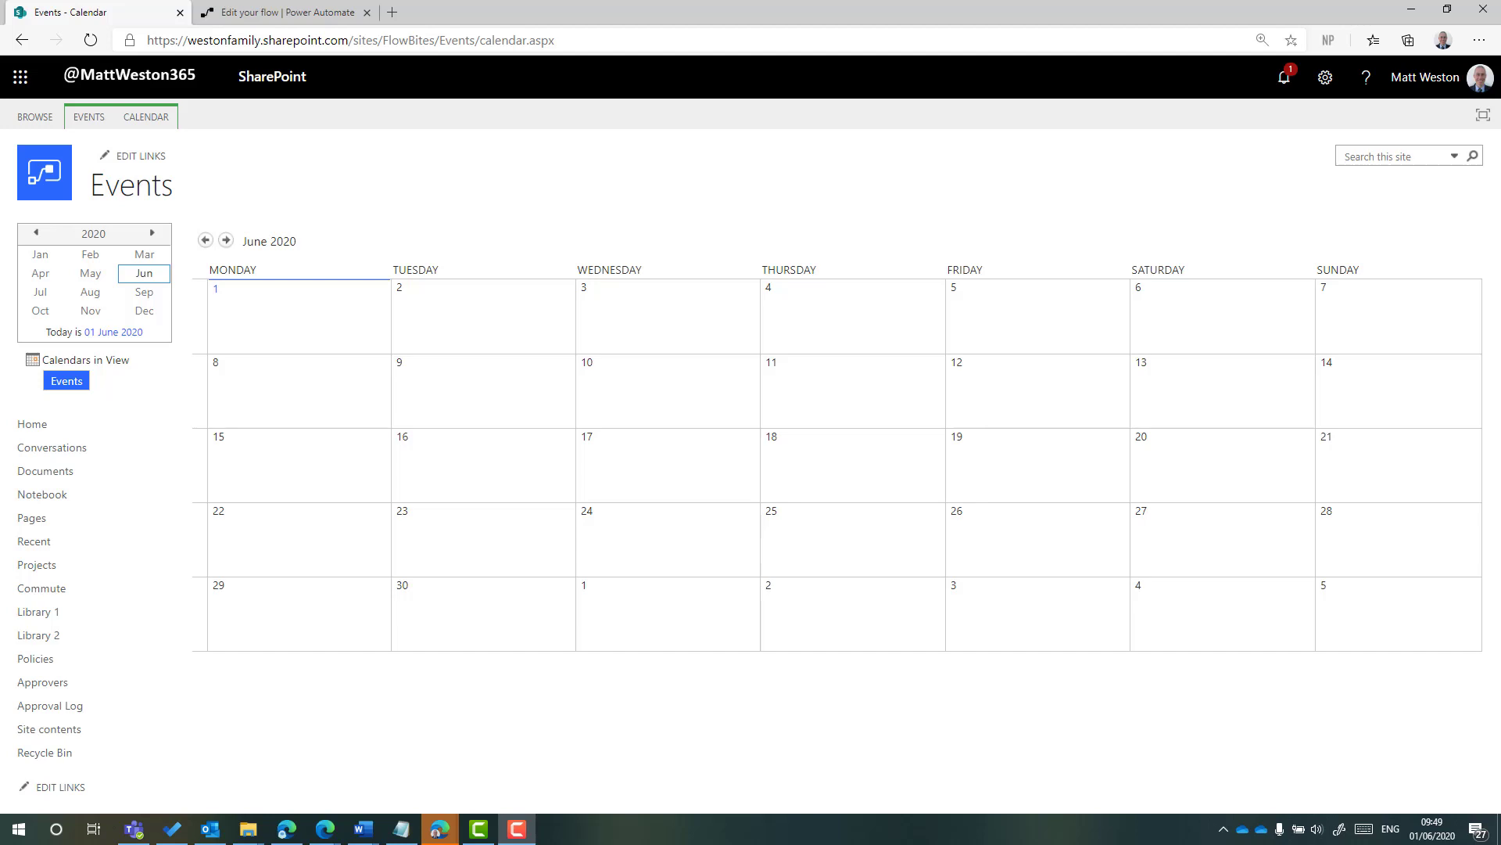
- Create and save a calendar event titled "Happy Monday" with the location "Worldwide"
left_click(99, 123)
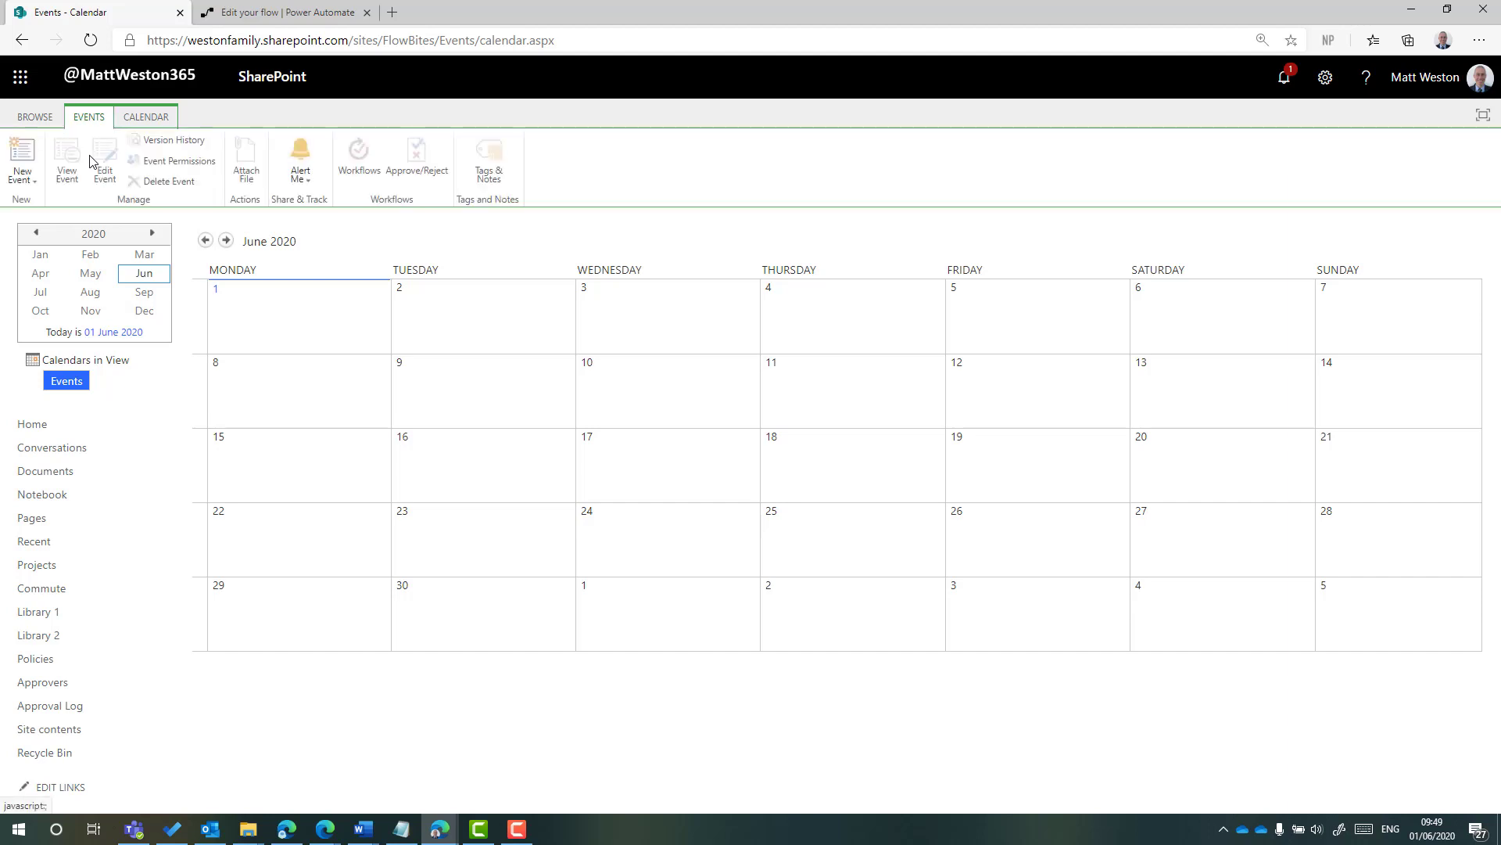
left_click(36, 162)
left_click(654, 310)
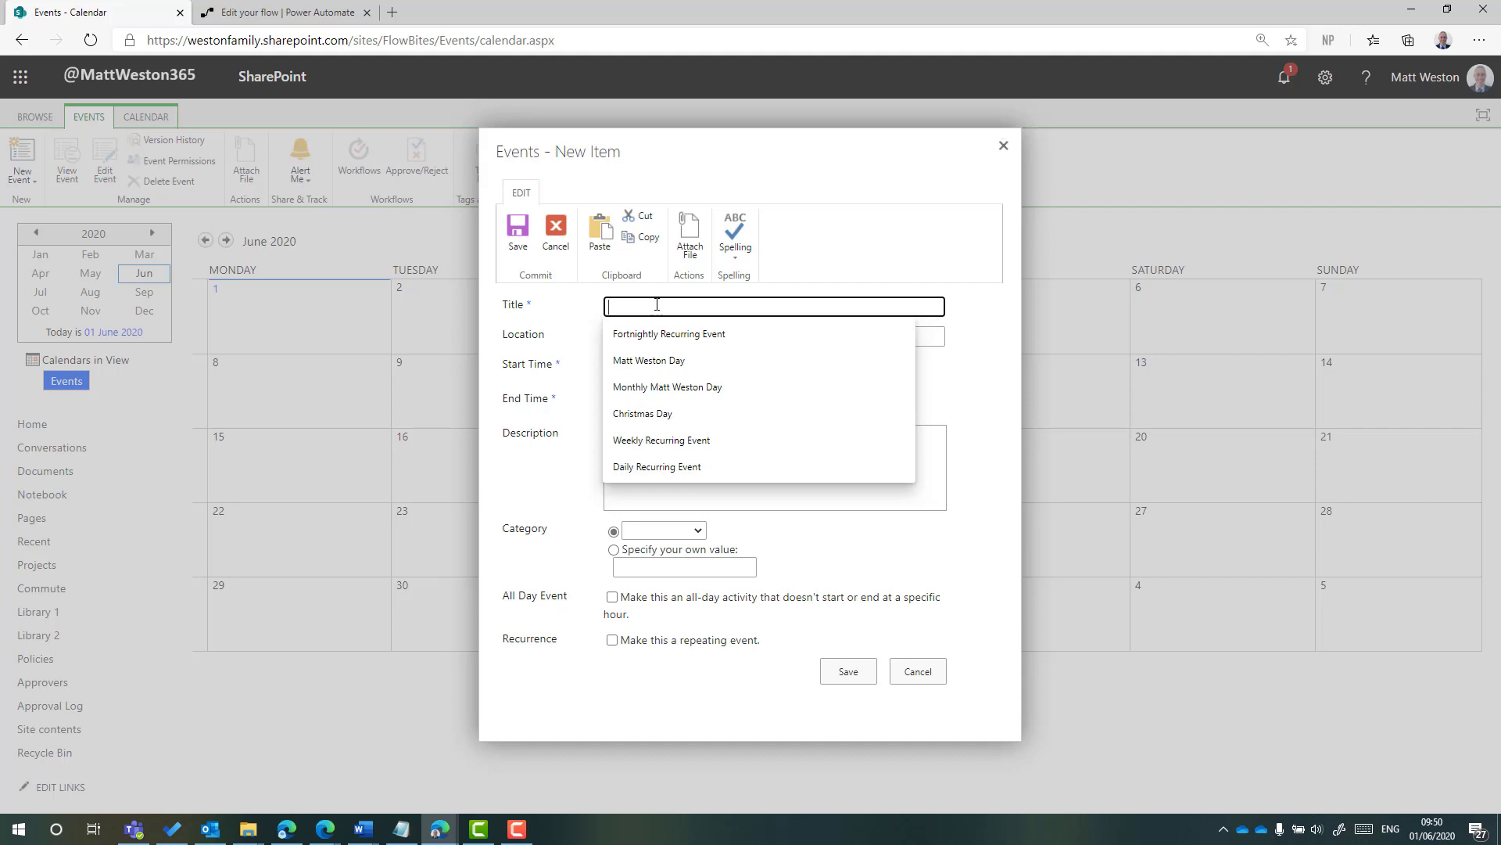
type("Happy M")
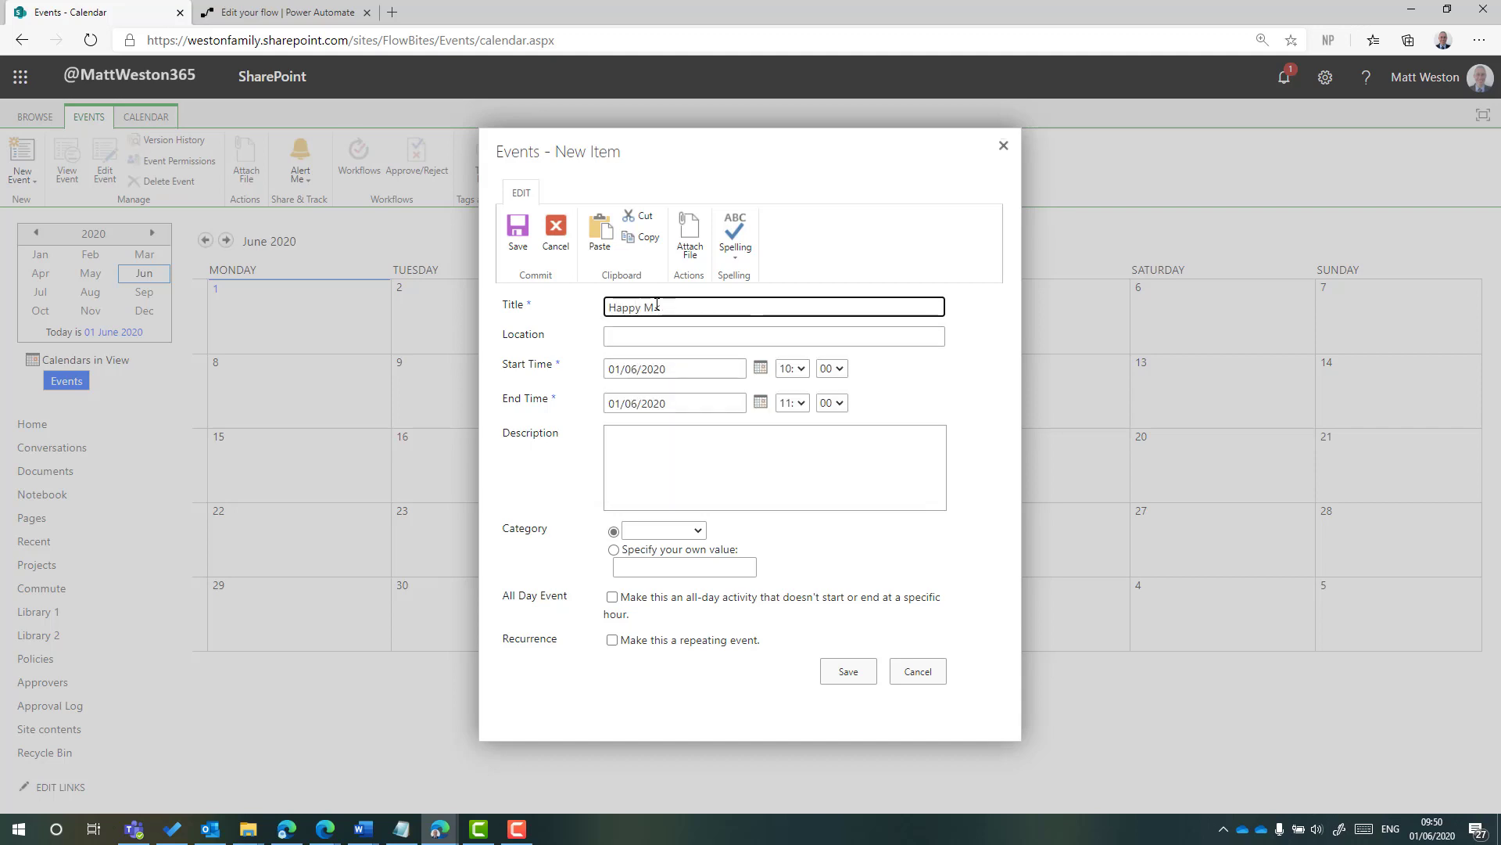
type("onday")
key("Tab")
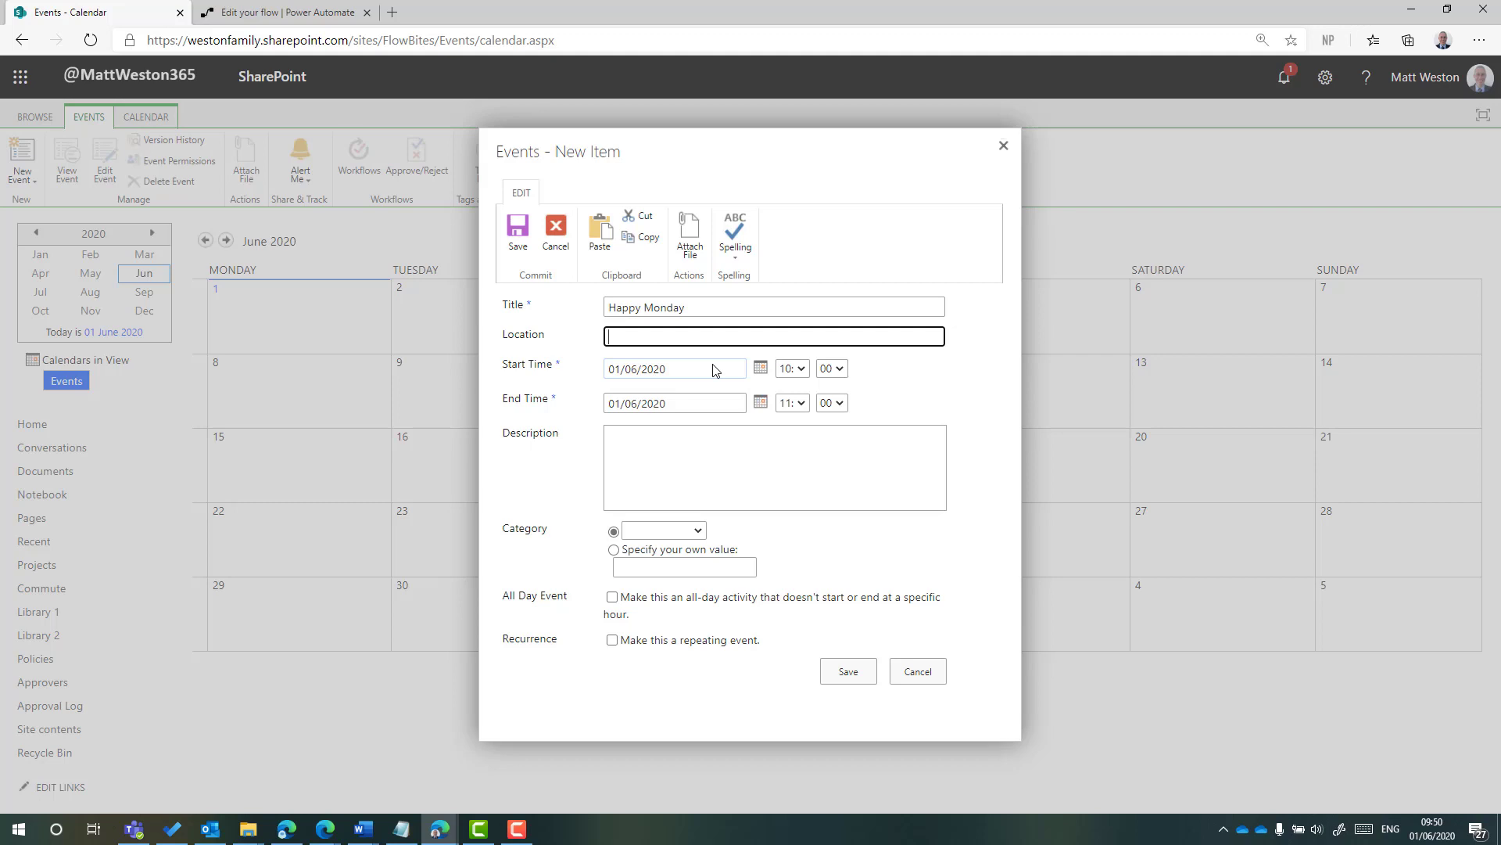
type("Worldwide")
left_click(850, 671)
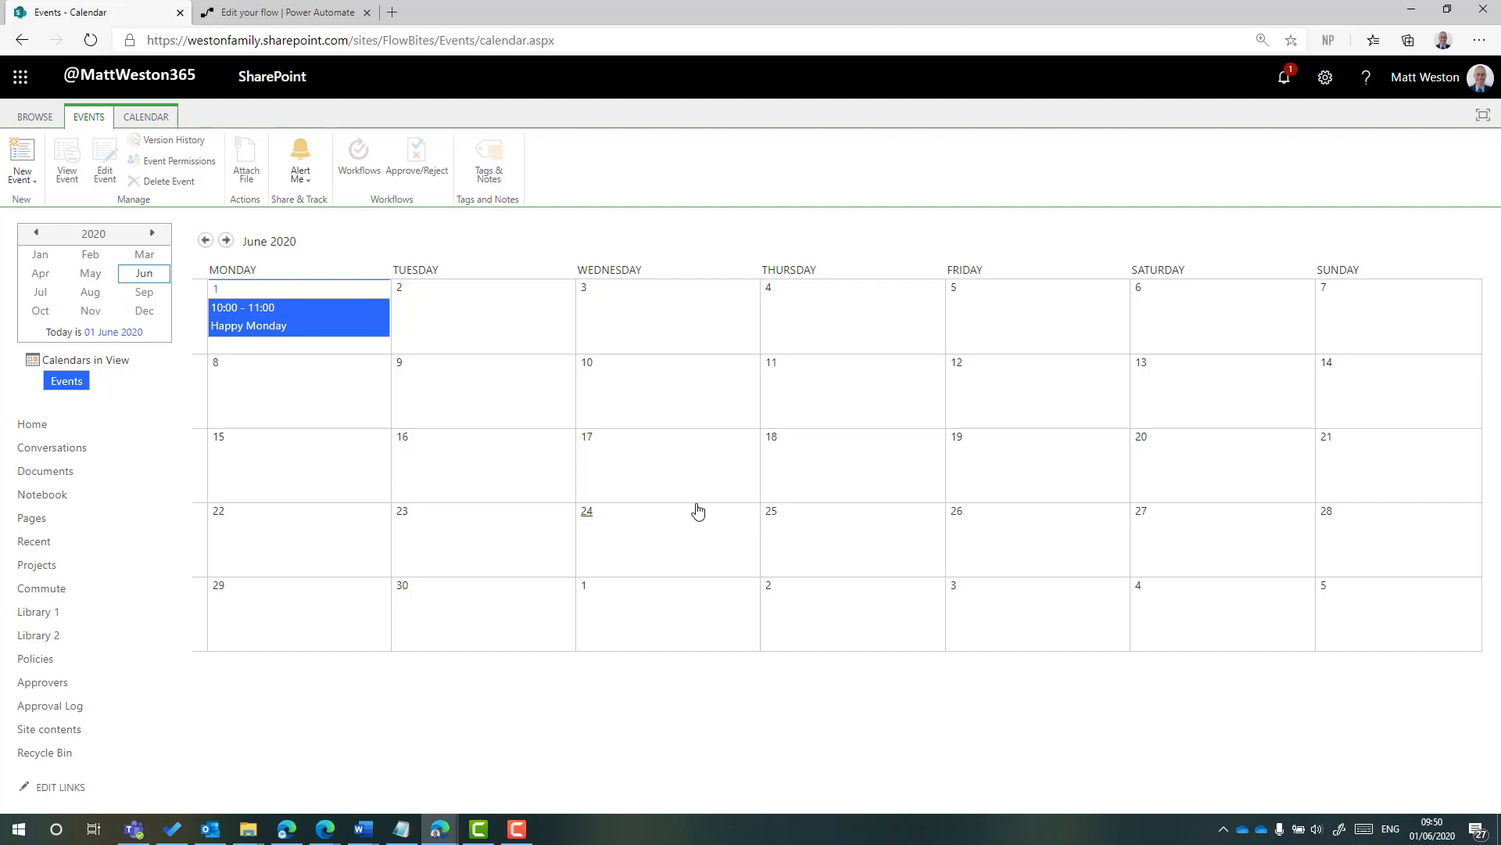
- Switch to the Power Automate flow and insert a SharePoint Get items action between the manual trigger and Terminate
left_click(290, 21)
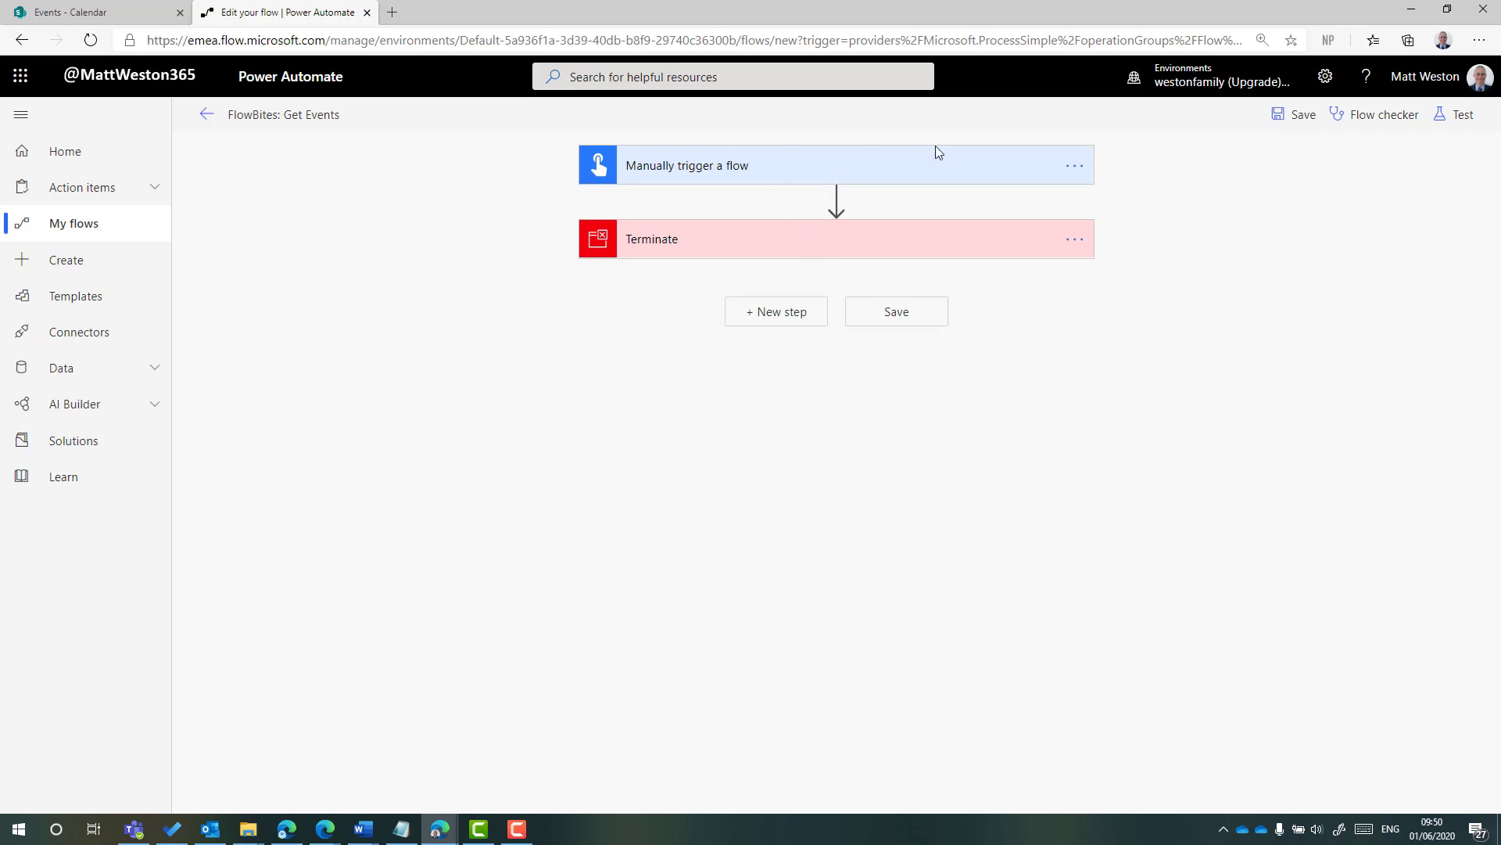
mouse_move(854, 205)
left_click(836, 203)
left_click(825, 223)
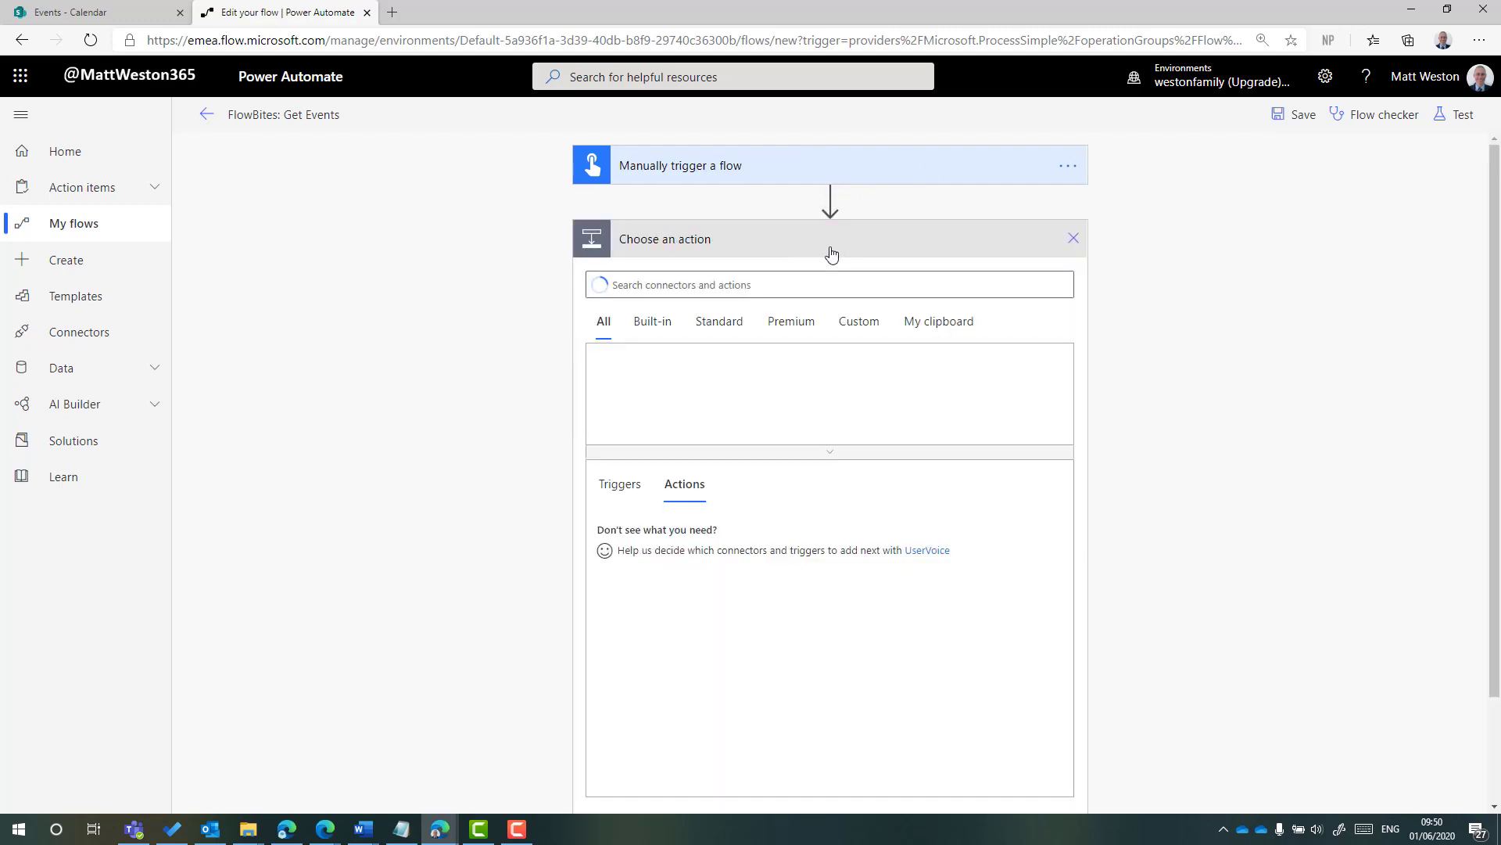
type("Get It")
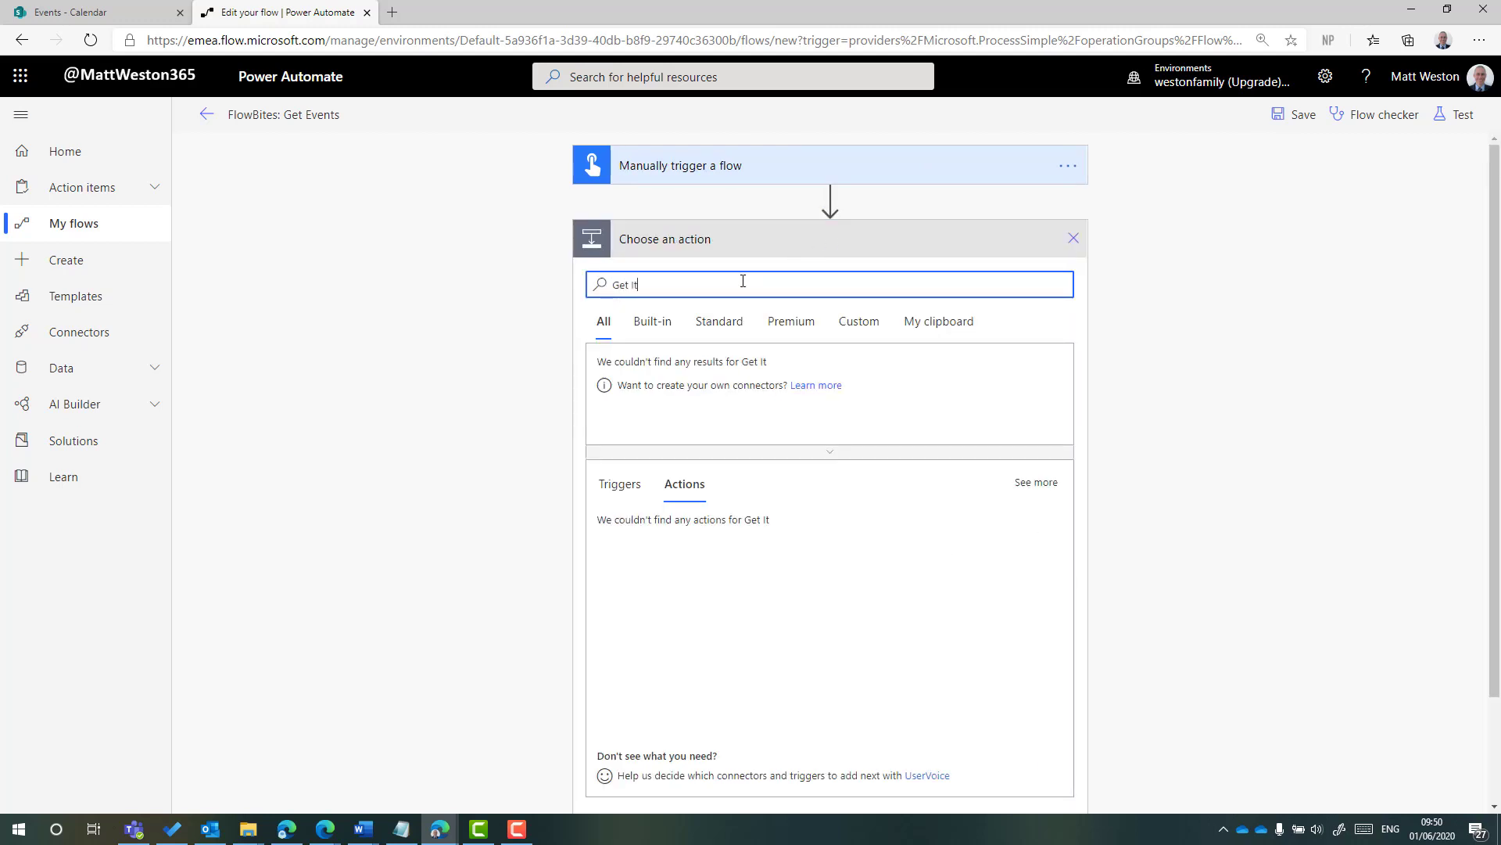
type("ems")
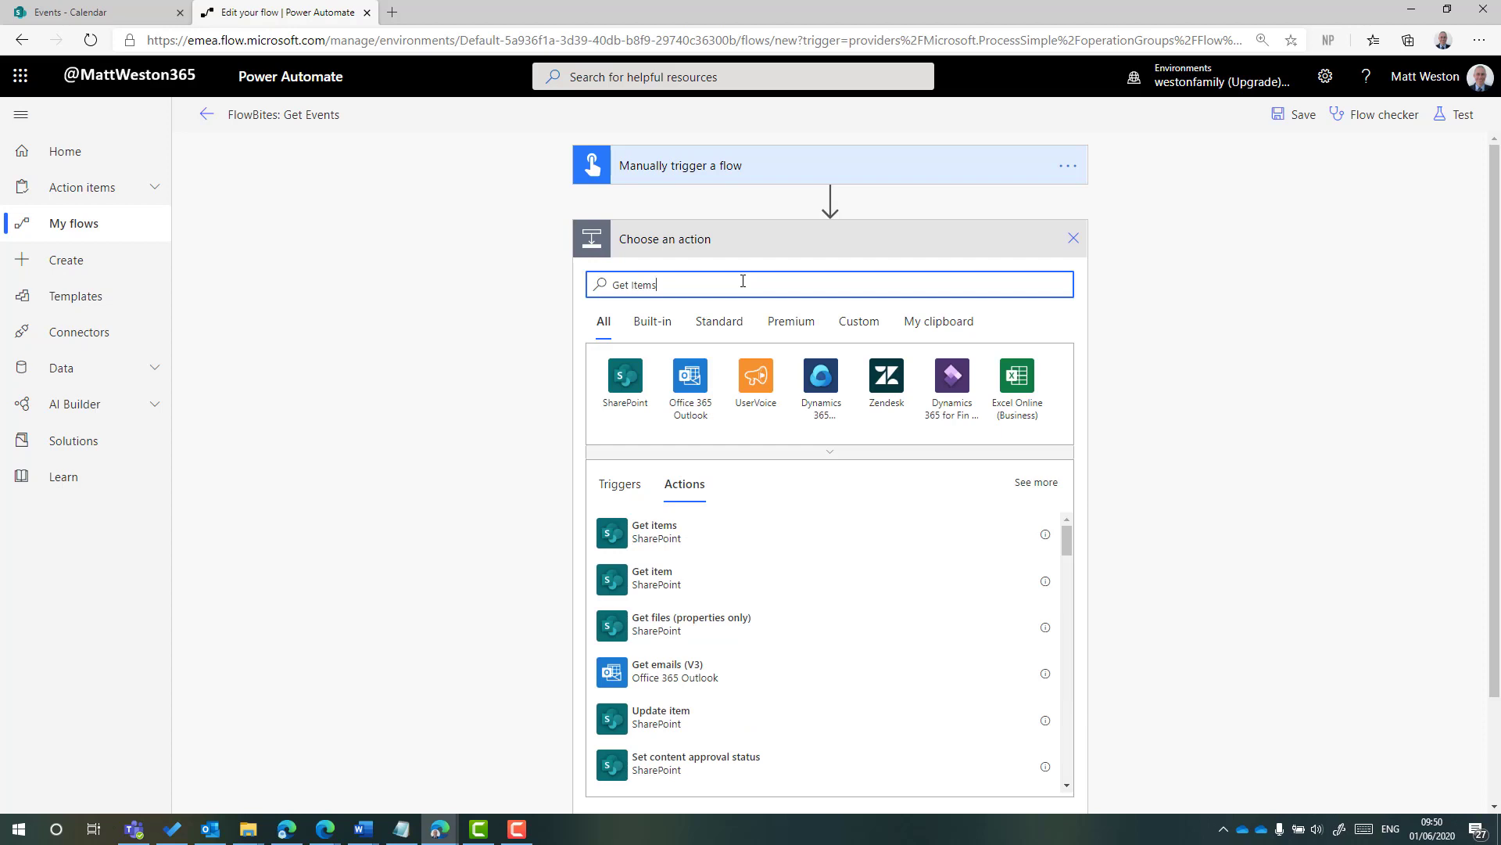
left_click(680, 532)
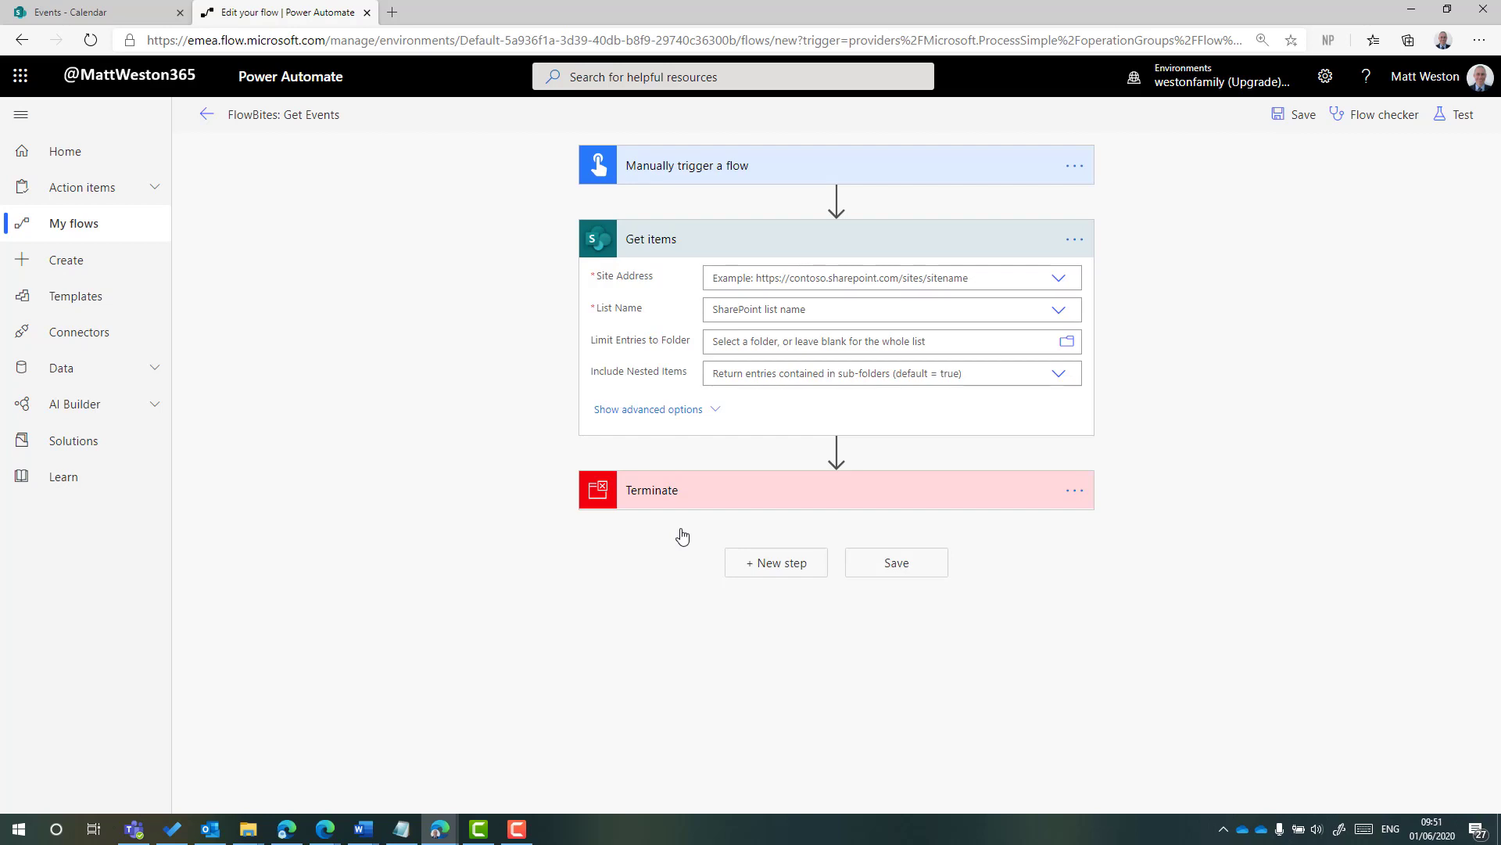
- Point the Get items action at the FlowBites site and enter "Events" as a custom list name
left_click(1060, 281)
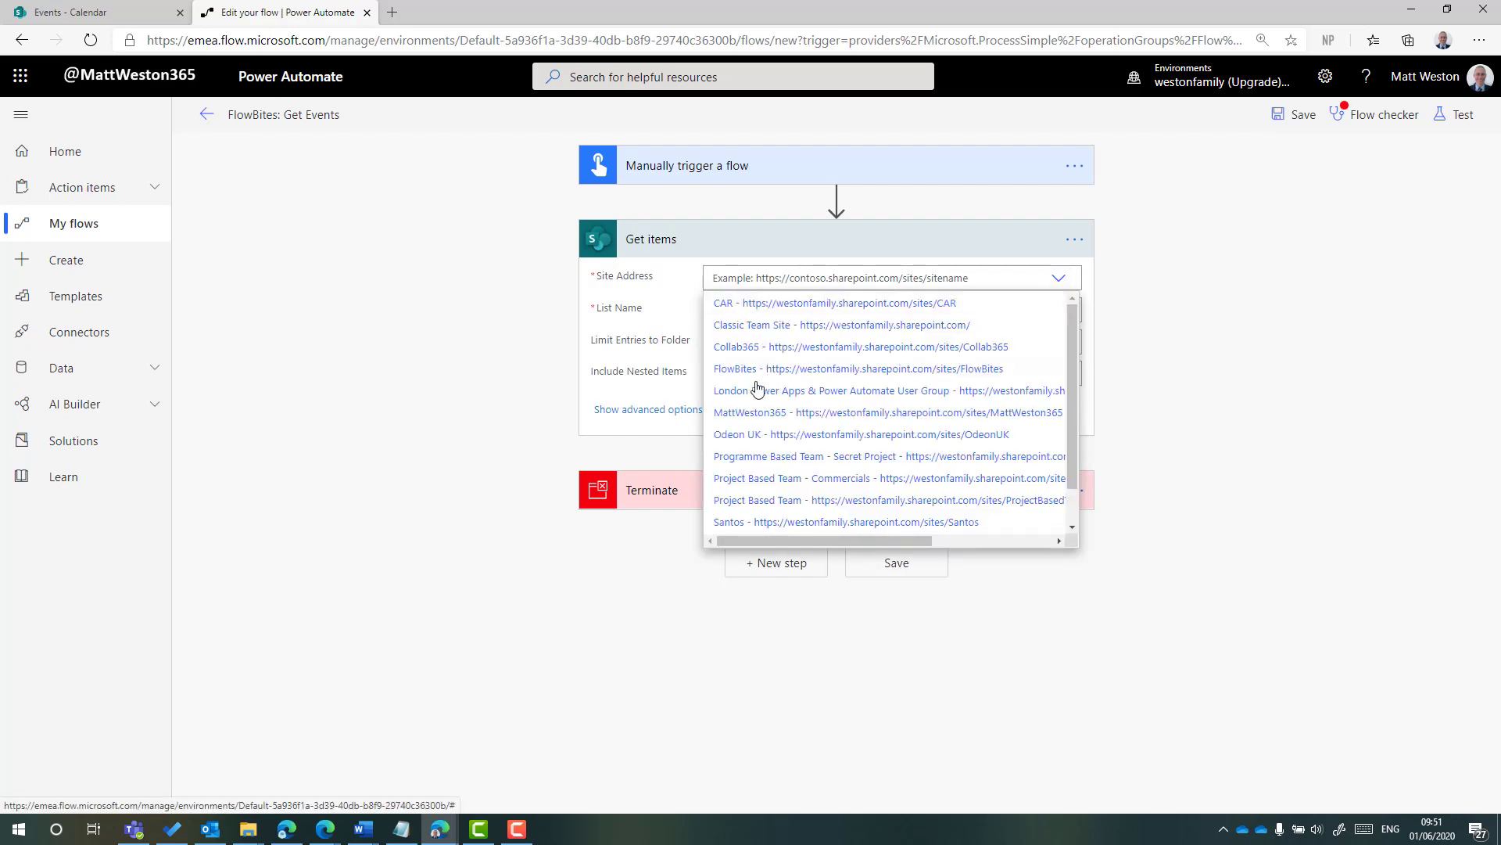
left_click(763, 368)
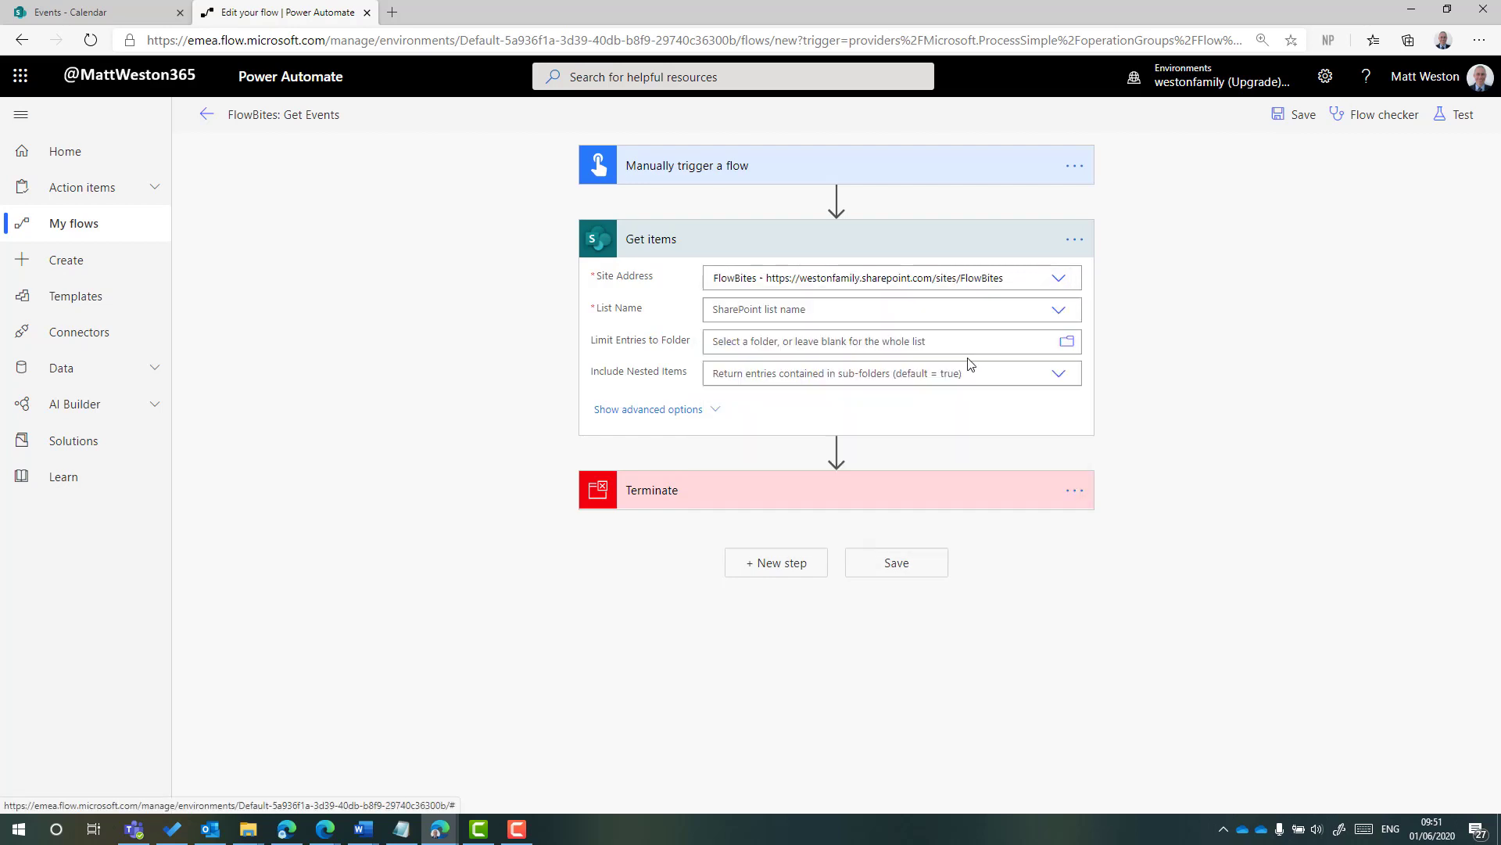
left_click(903, 316)
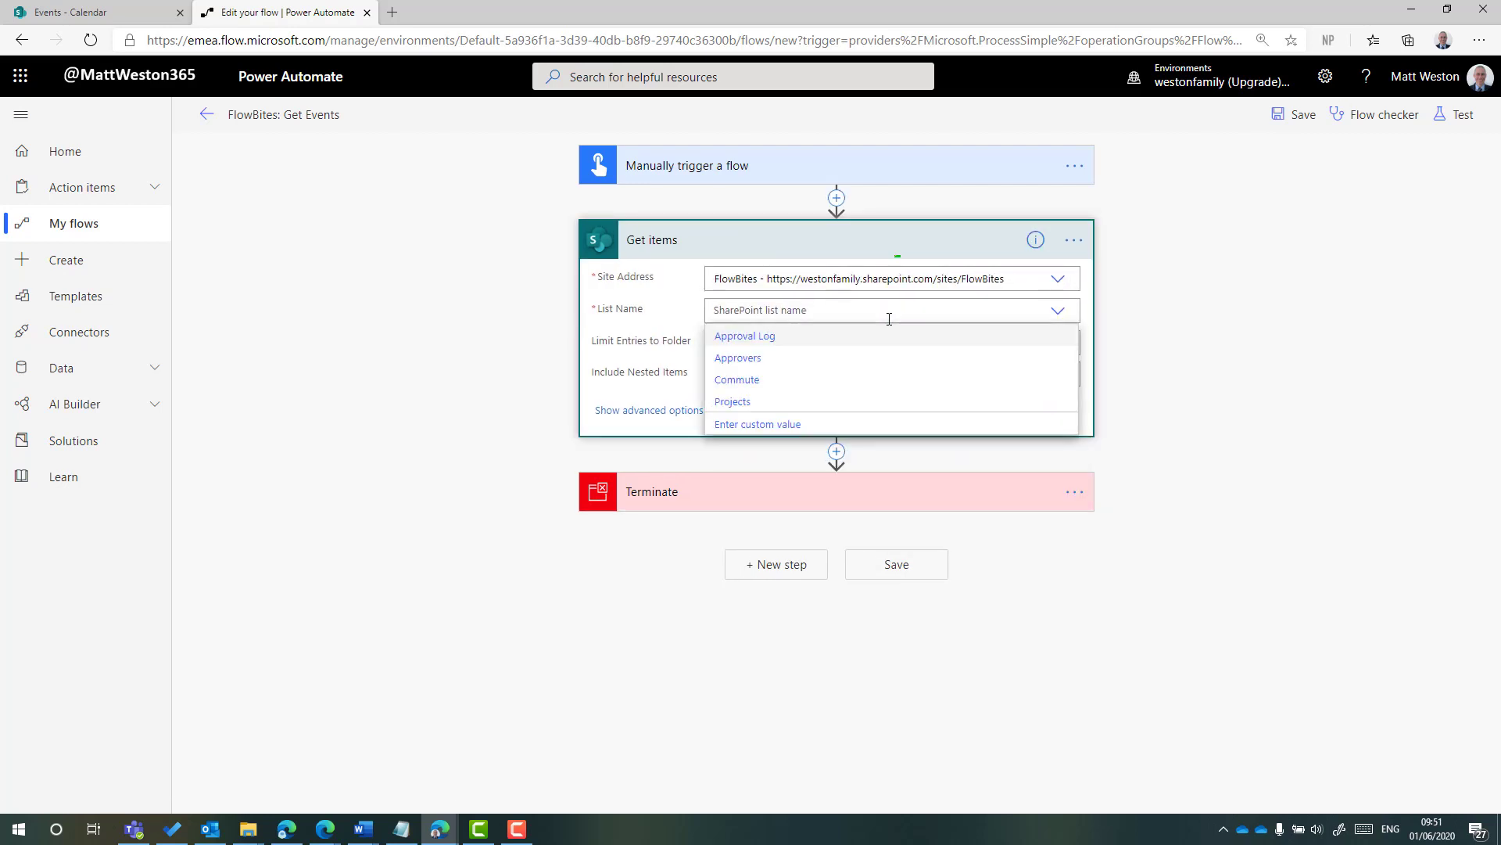
left_click(772, 426)
type("Events")
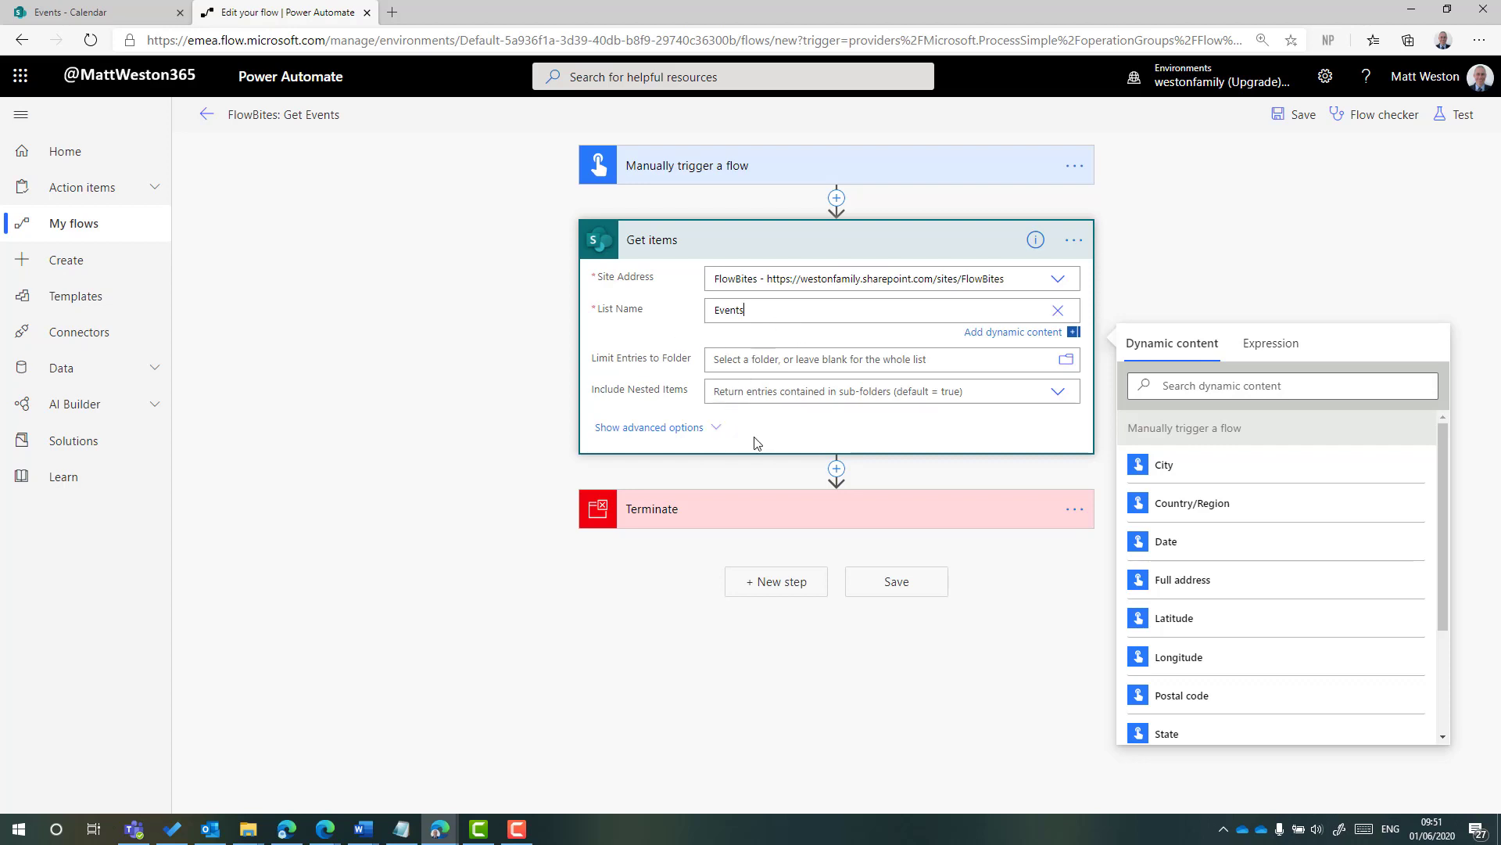
- Save the flow and run a test of it
left_click(1300, 118)
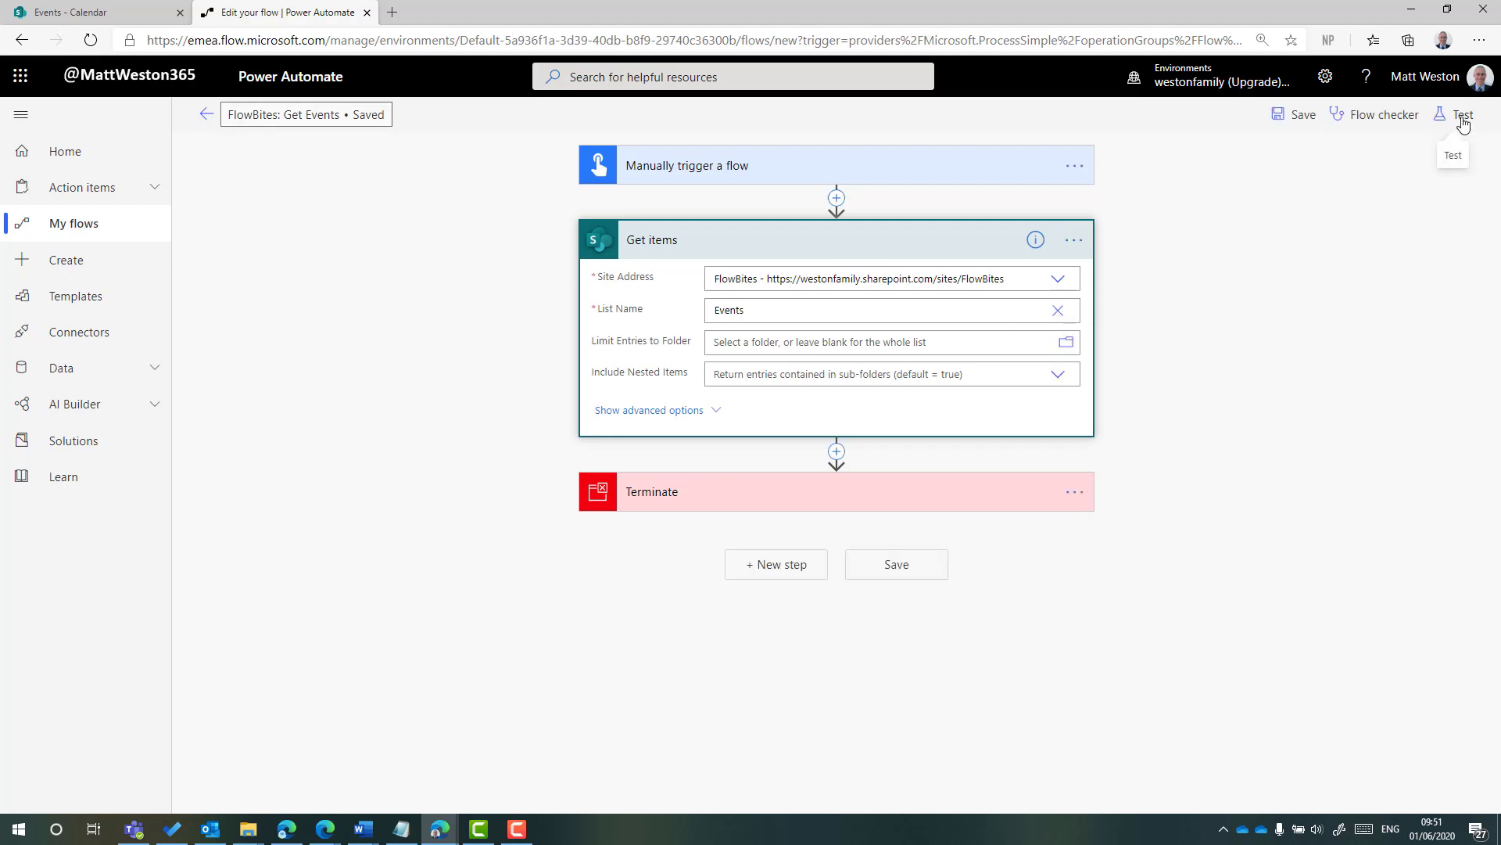
left_click(1463, 119)
left_click(1331, 157)
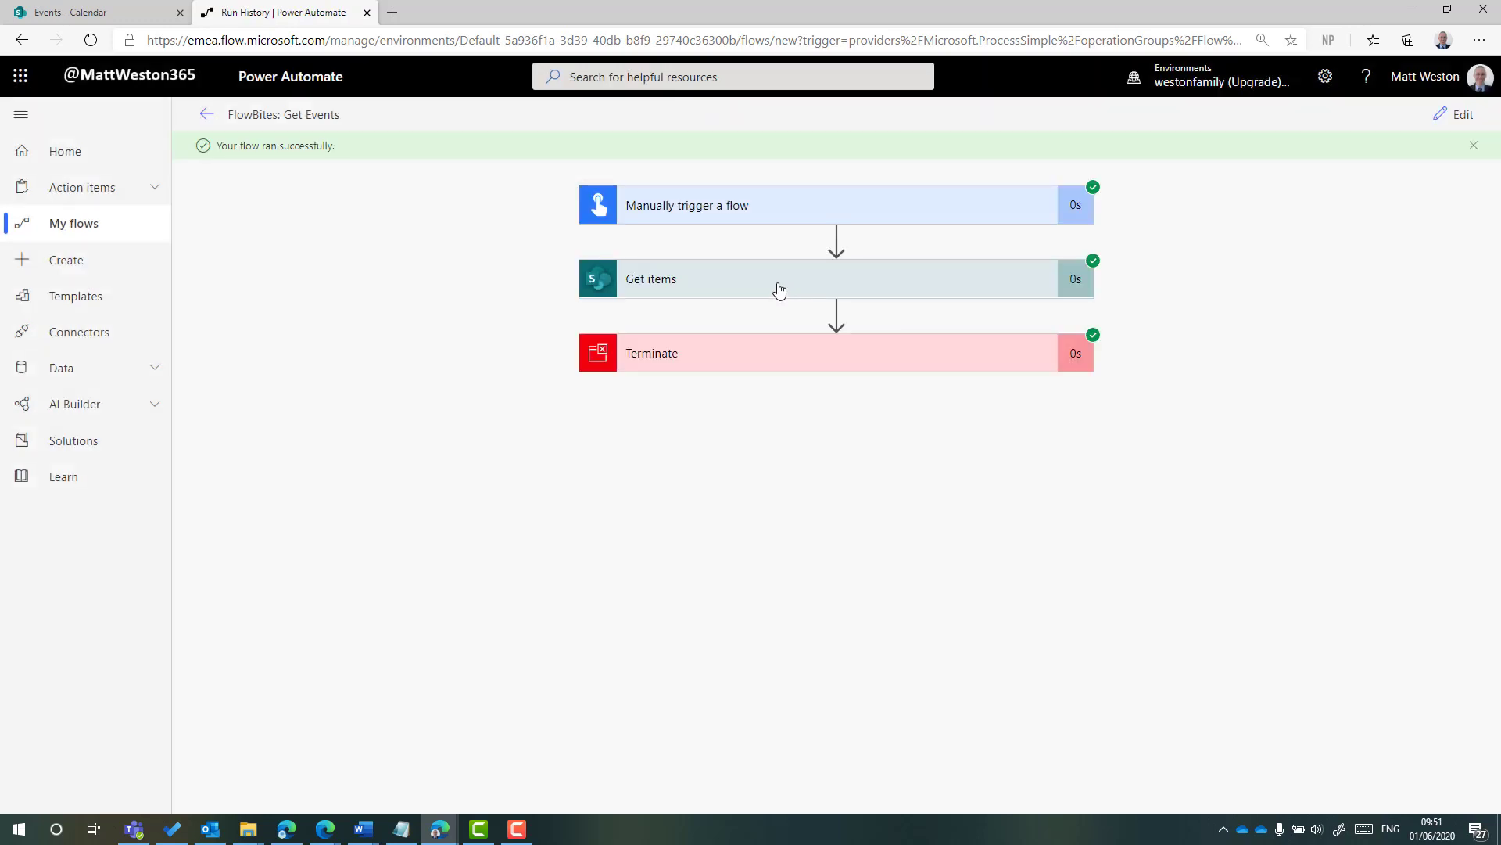
- Open the Get items run details and select the entire body output for copying
left_click(780, 290)
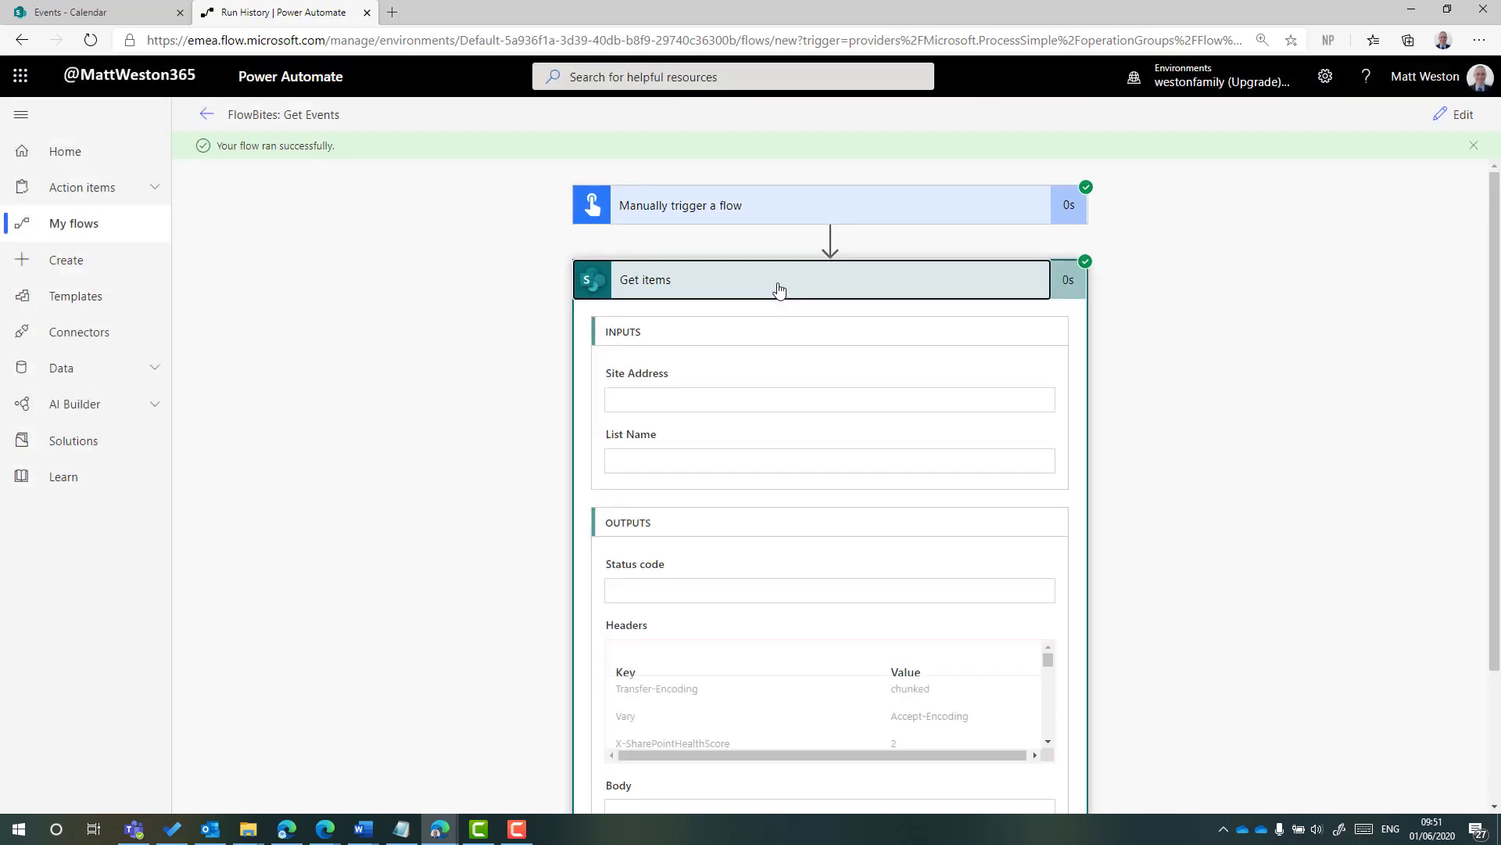
scroll(1188, 523, "down", 3)
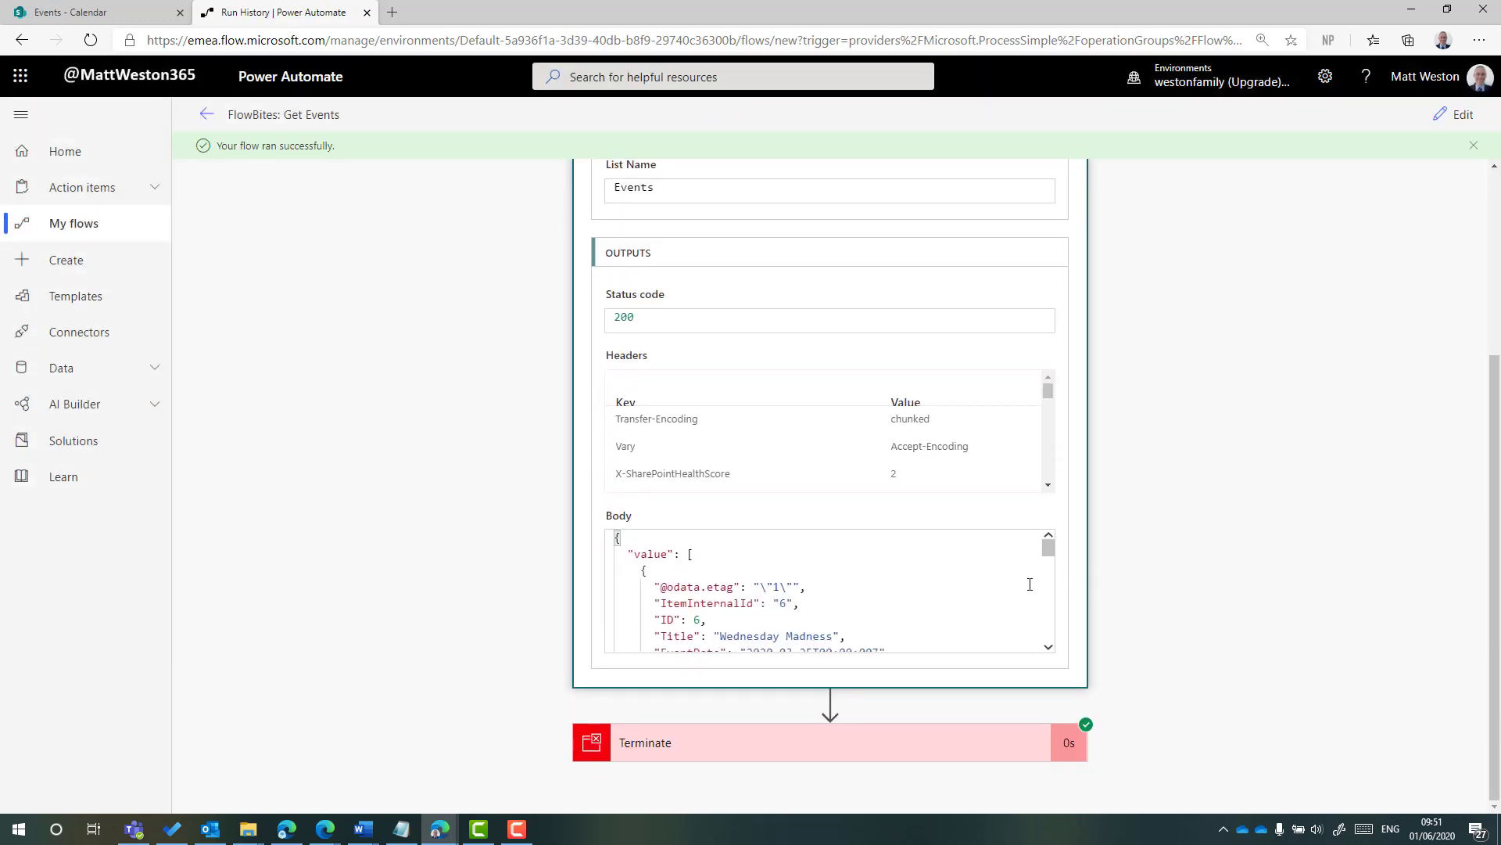
mouse_move(1048, 546)
left_mouse_down()
mouse_move(1051, 657)
mouse_move(1049, 536)
left_mouse_up()
left_click(645, 570)
key("ctrl+a")
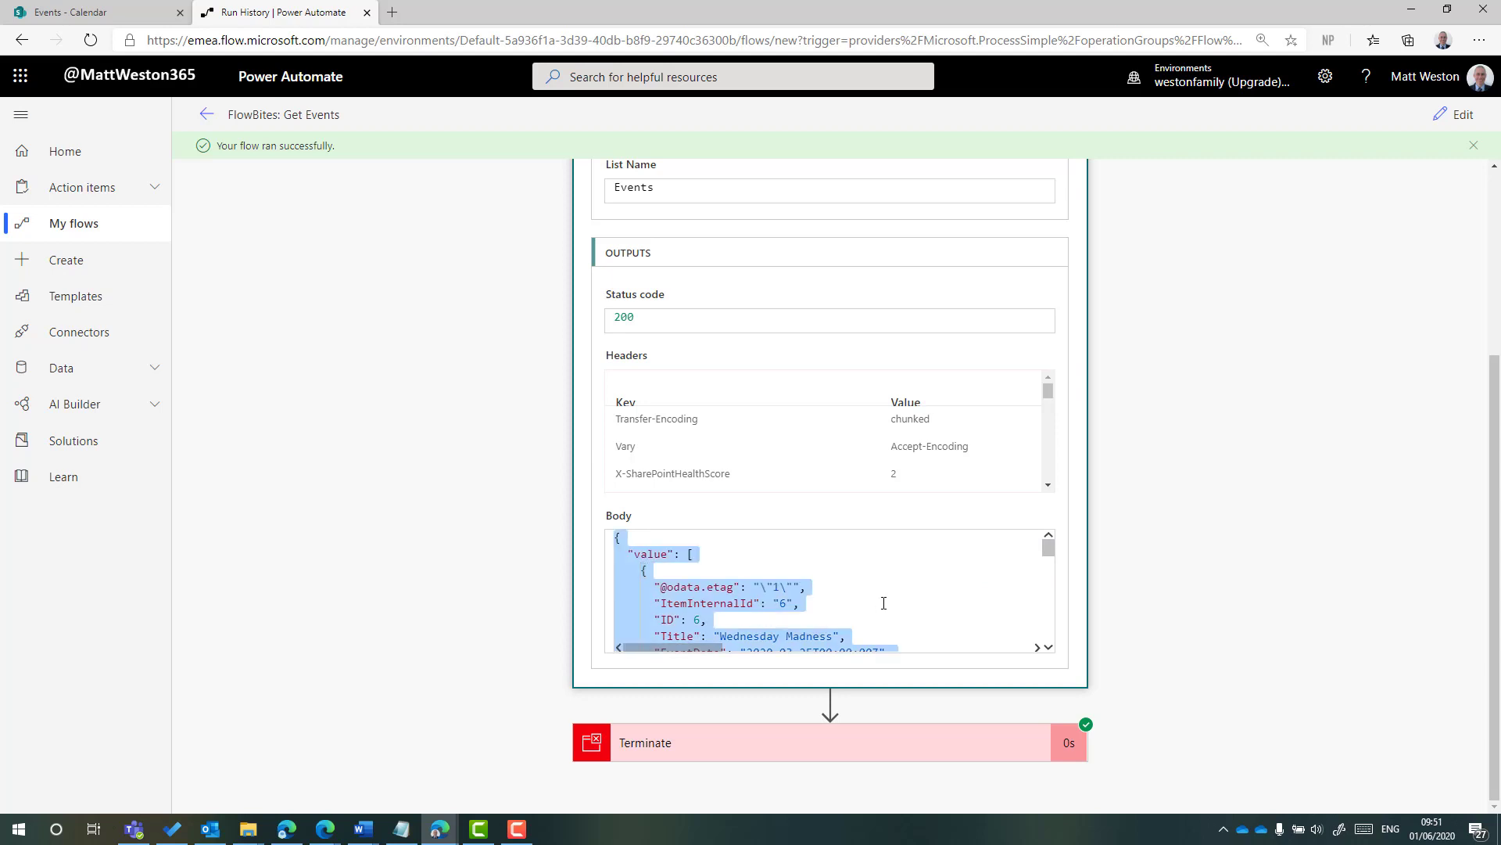
- Launch Notepad and paste the Get items body output into an empty document
key("super+r")
type("notepp")
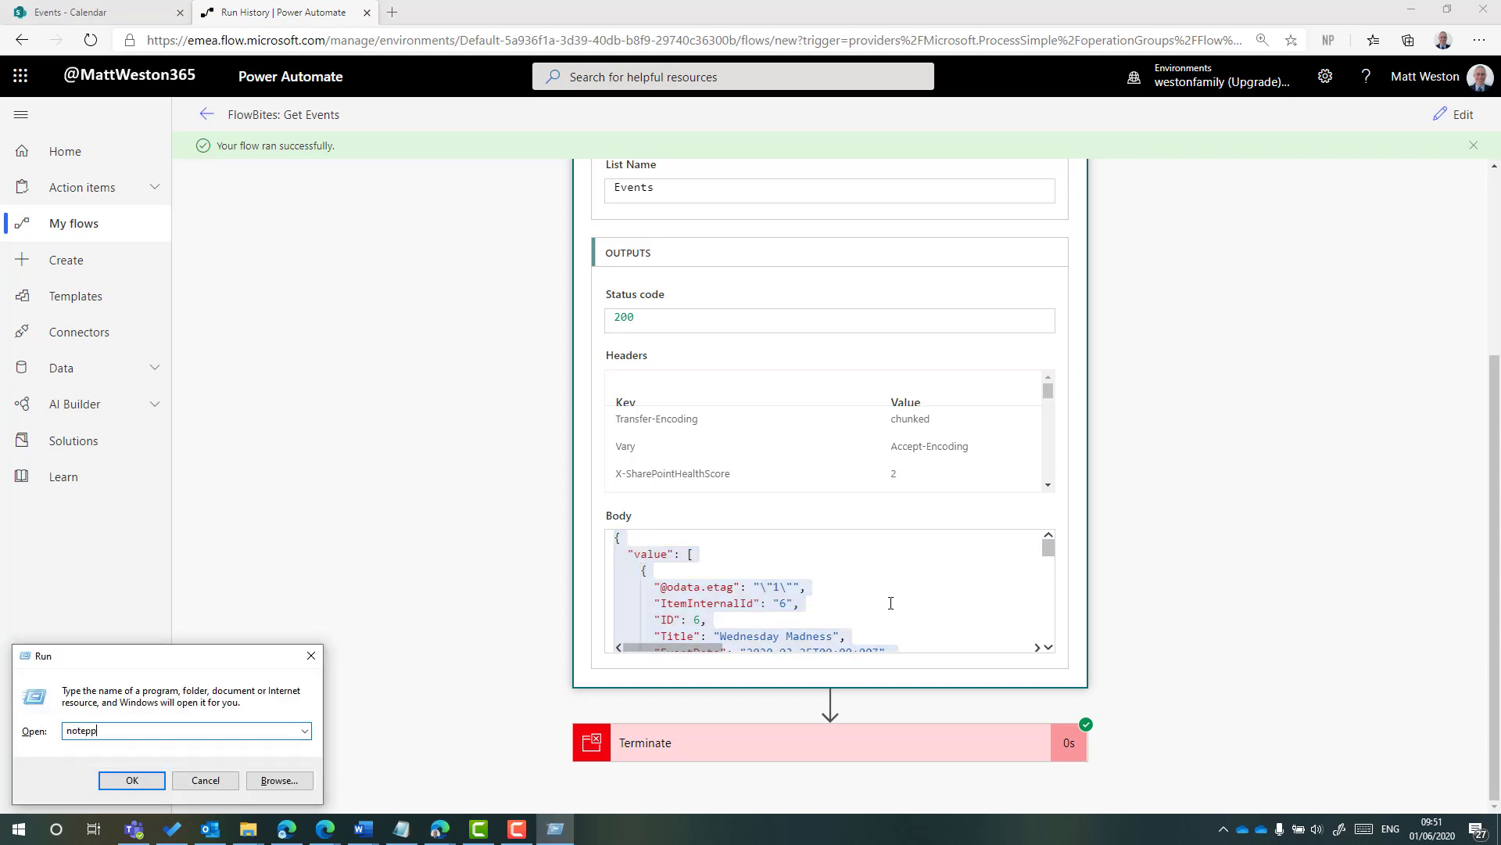
key("Return")
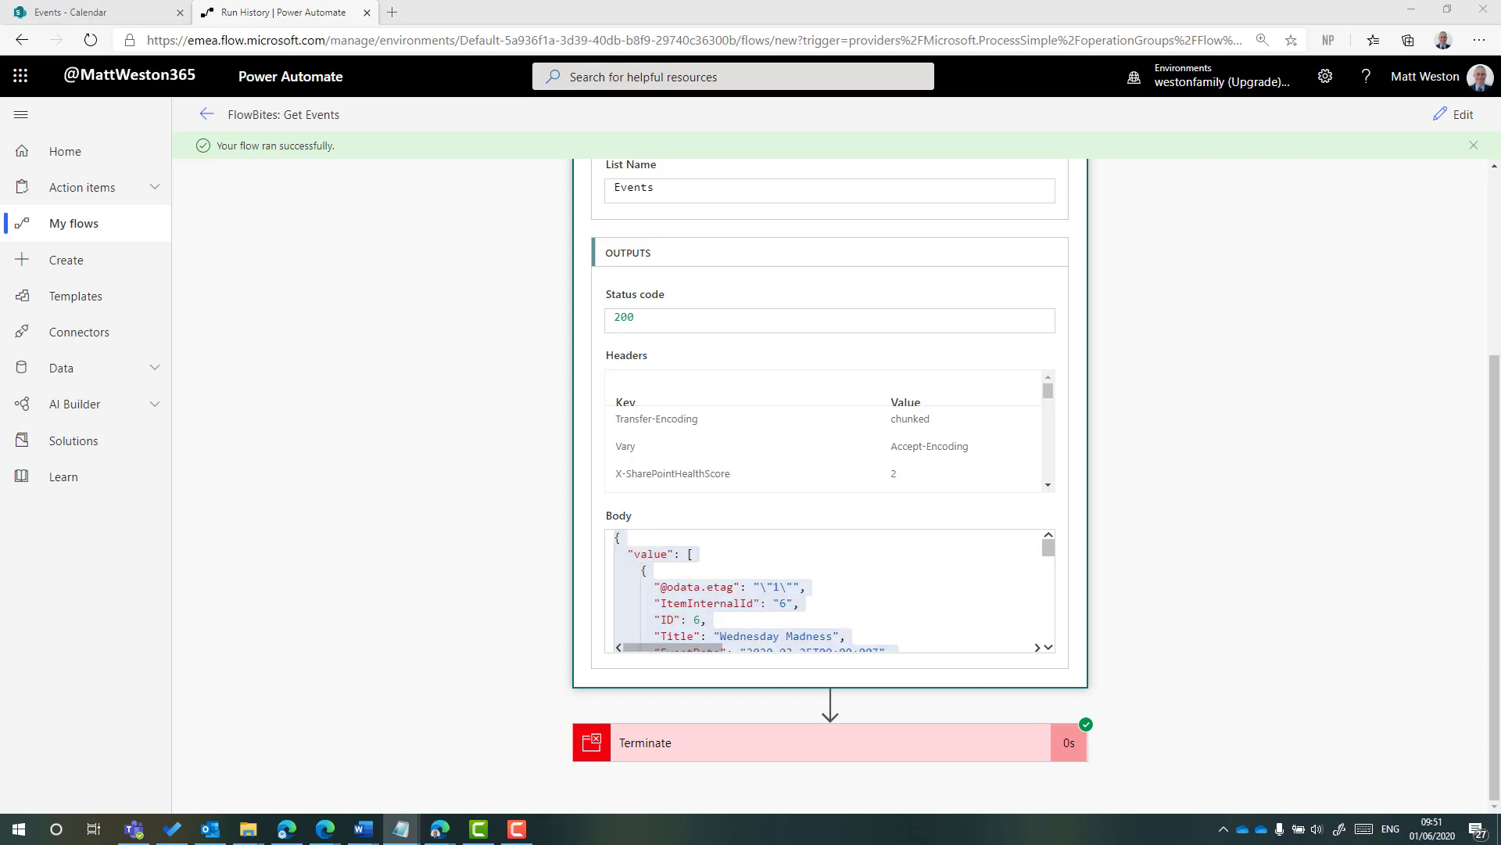
left_click_drag(2, 500, 332, 1)
key("ctrl+v")
- Find the "Happy Monday" record in the pasted output and examine its EventType line, then minimize Notepad
scroll(340, 379, "up", 1)
scroll(340, 377, "up", 5)
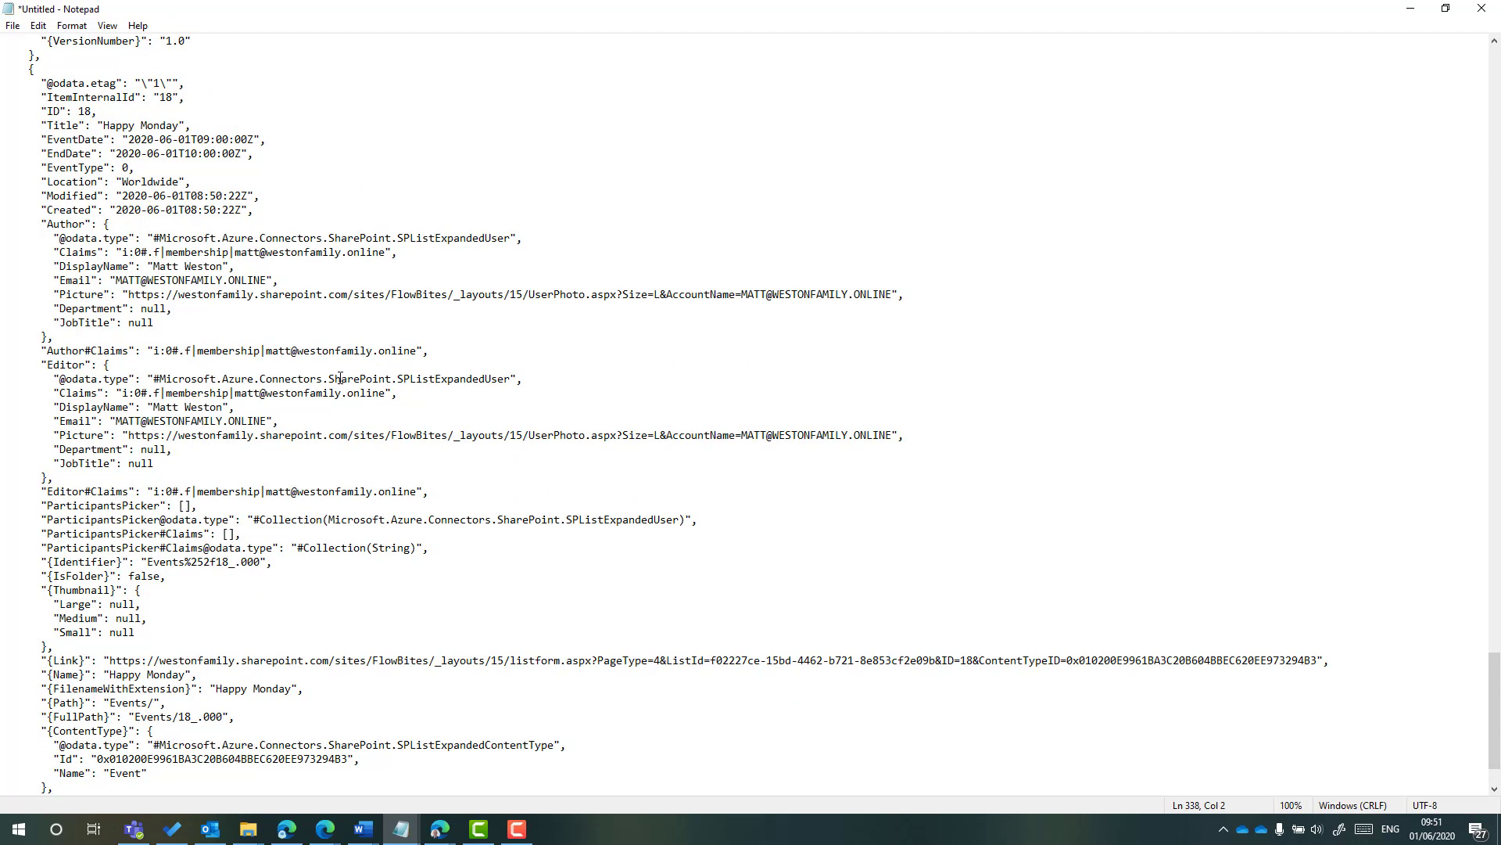
scroll(340, 378, "down", 1)
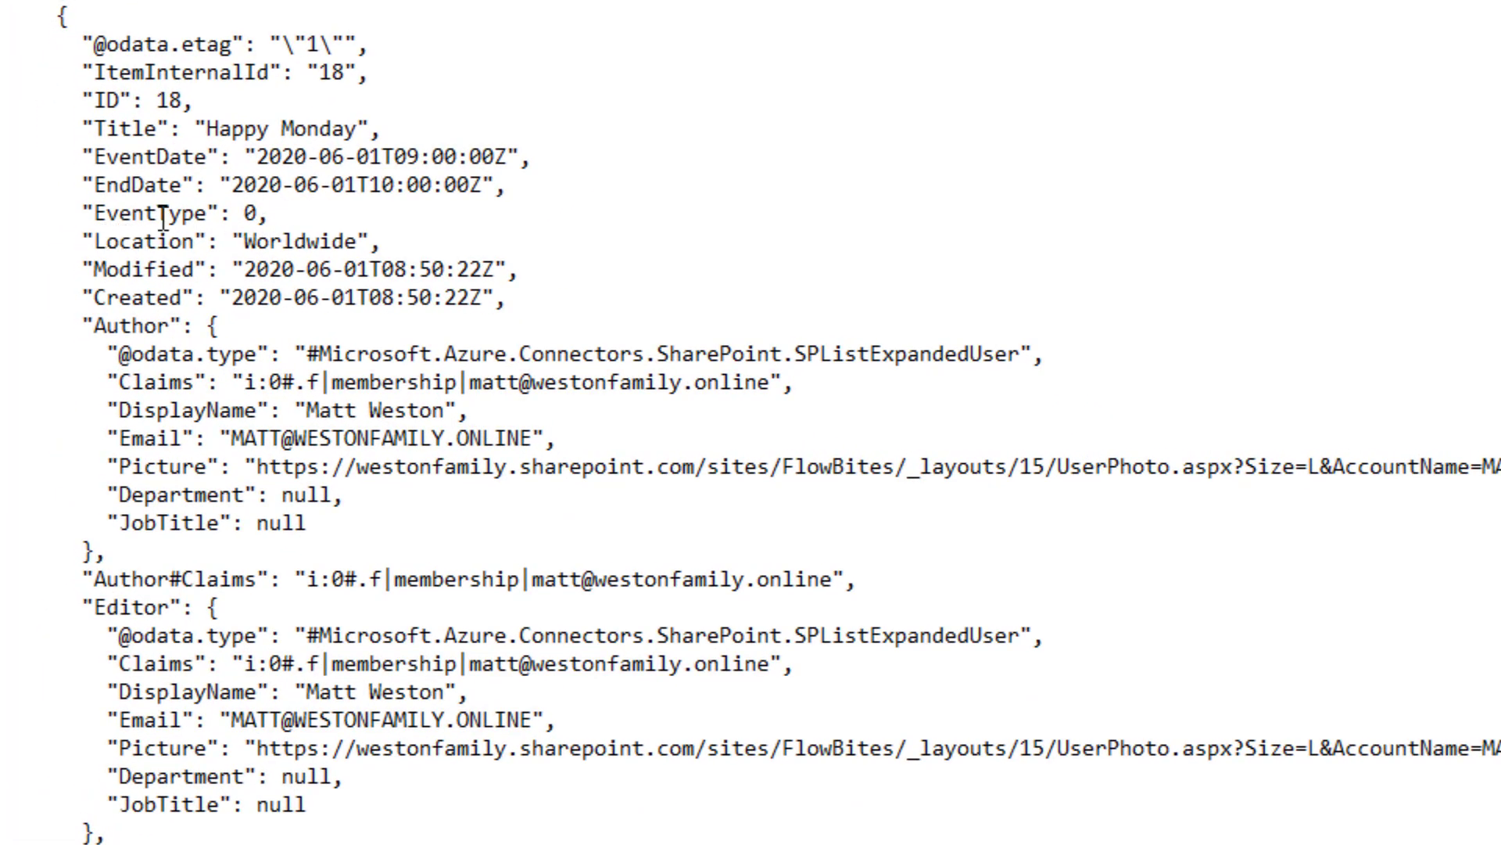
mouse_move(82, 210)
left_mouse_down()
mouse_move(258, 215)
mouse_move(83, 212)
left_mouse_up()
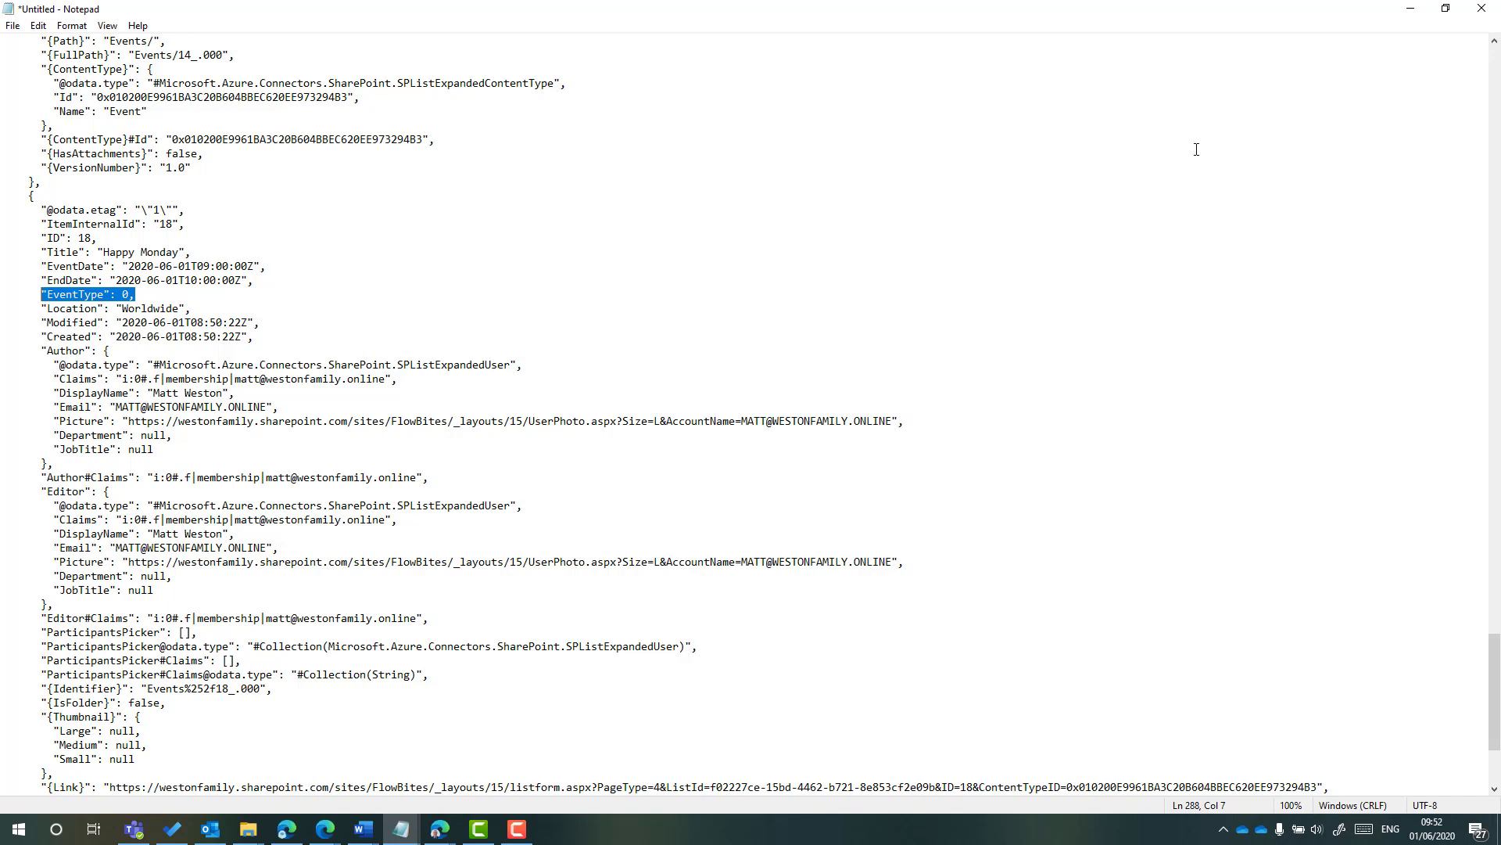
left_click(1410, 9)
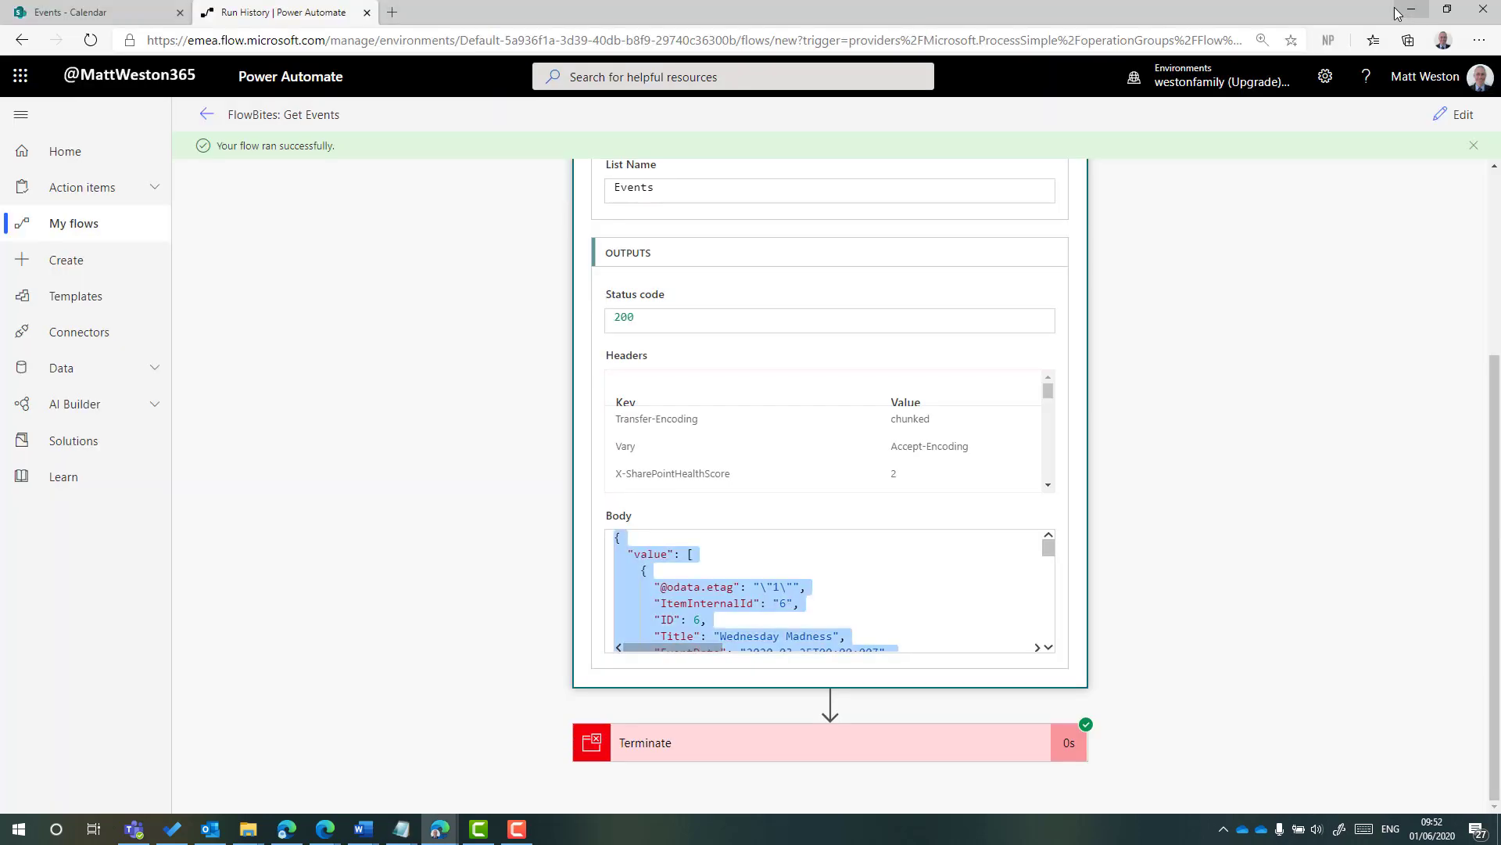
- Return to the SharePoint calendar and start a new event on 1 June 2020 titled "Monday Party Hour", starting at 12:00
left_click(139, 13)
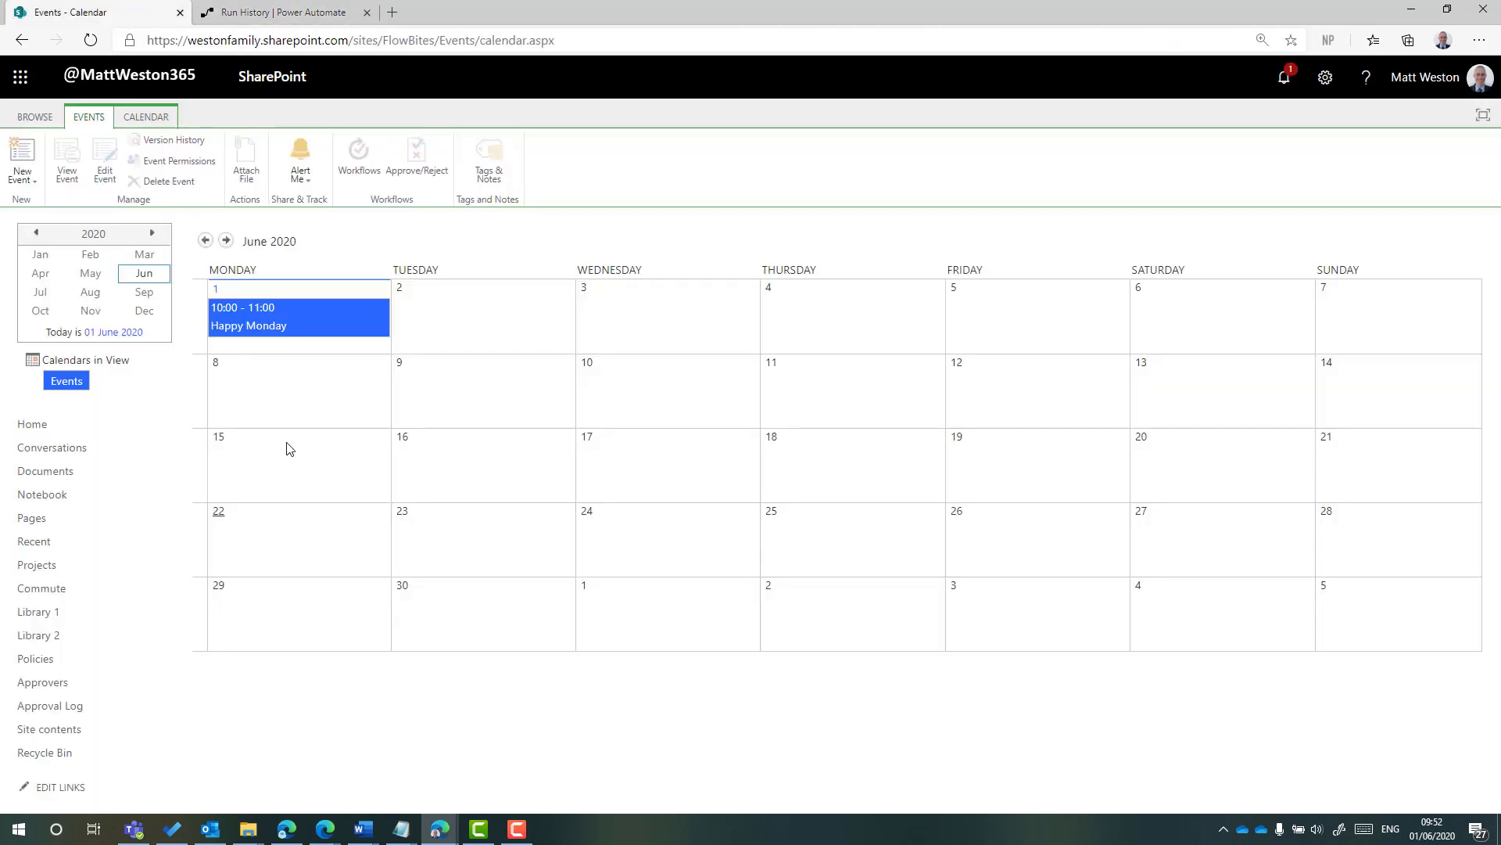
left_click(218, 292)
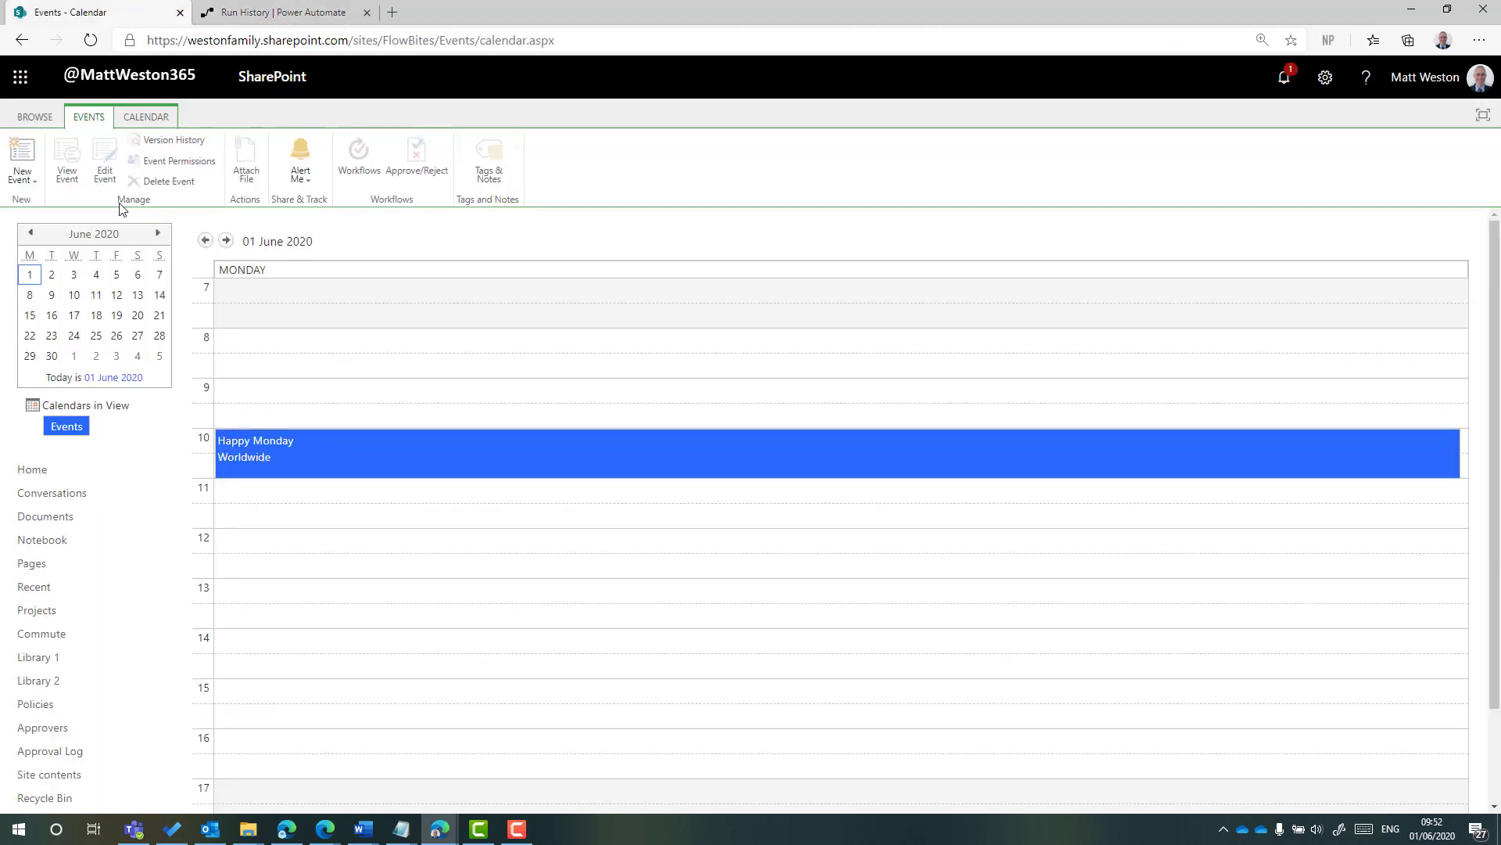
left_click(23, 176)
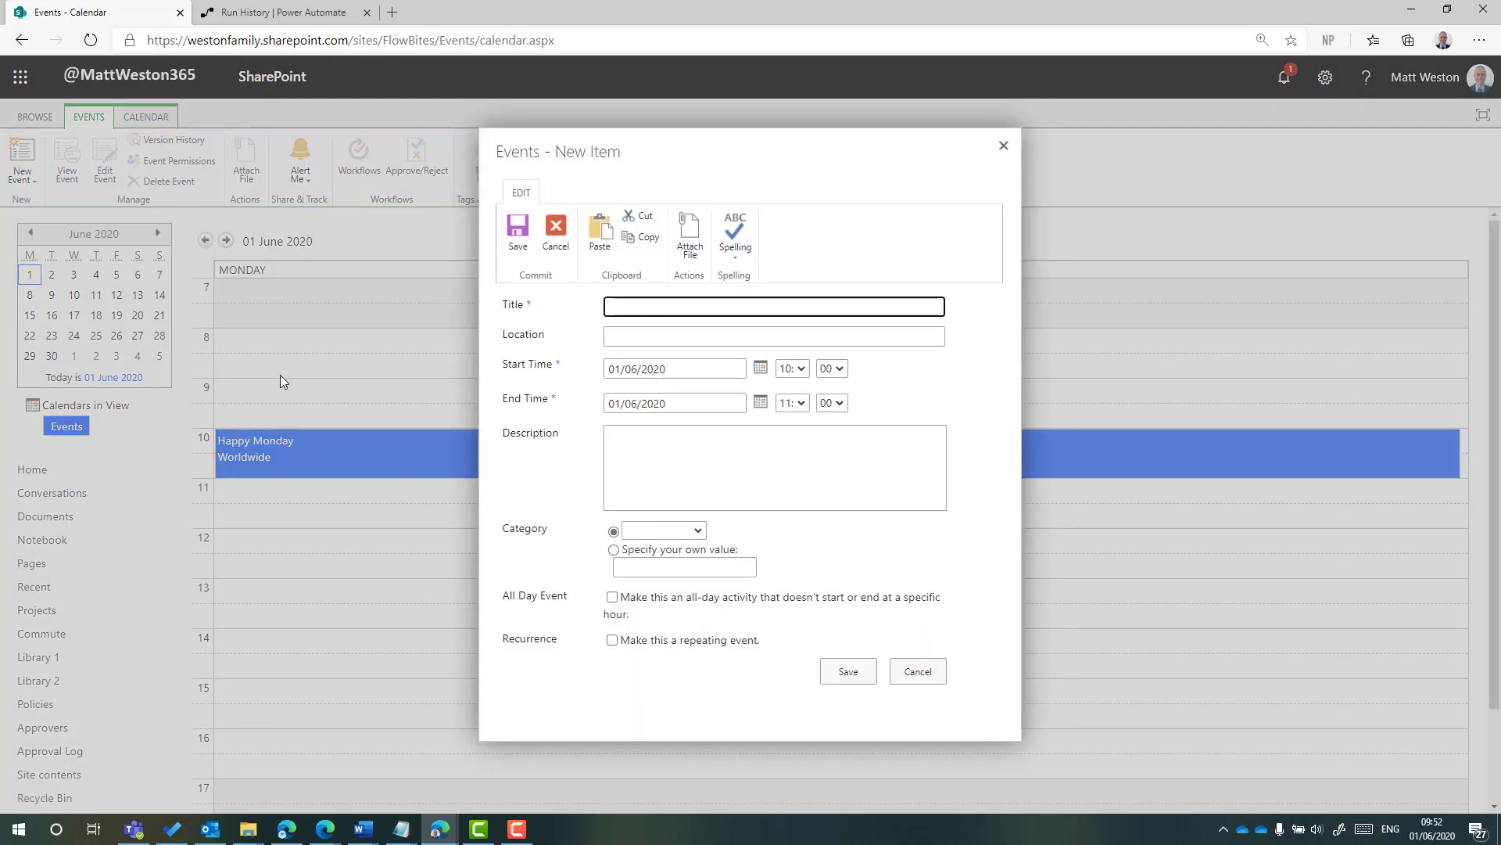
left_click(792, 369)
left_click(786, 694)
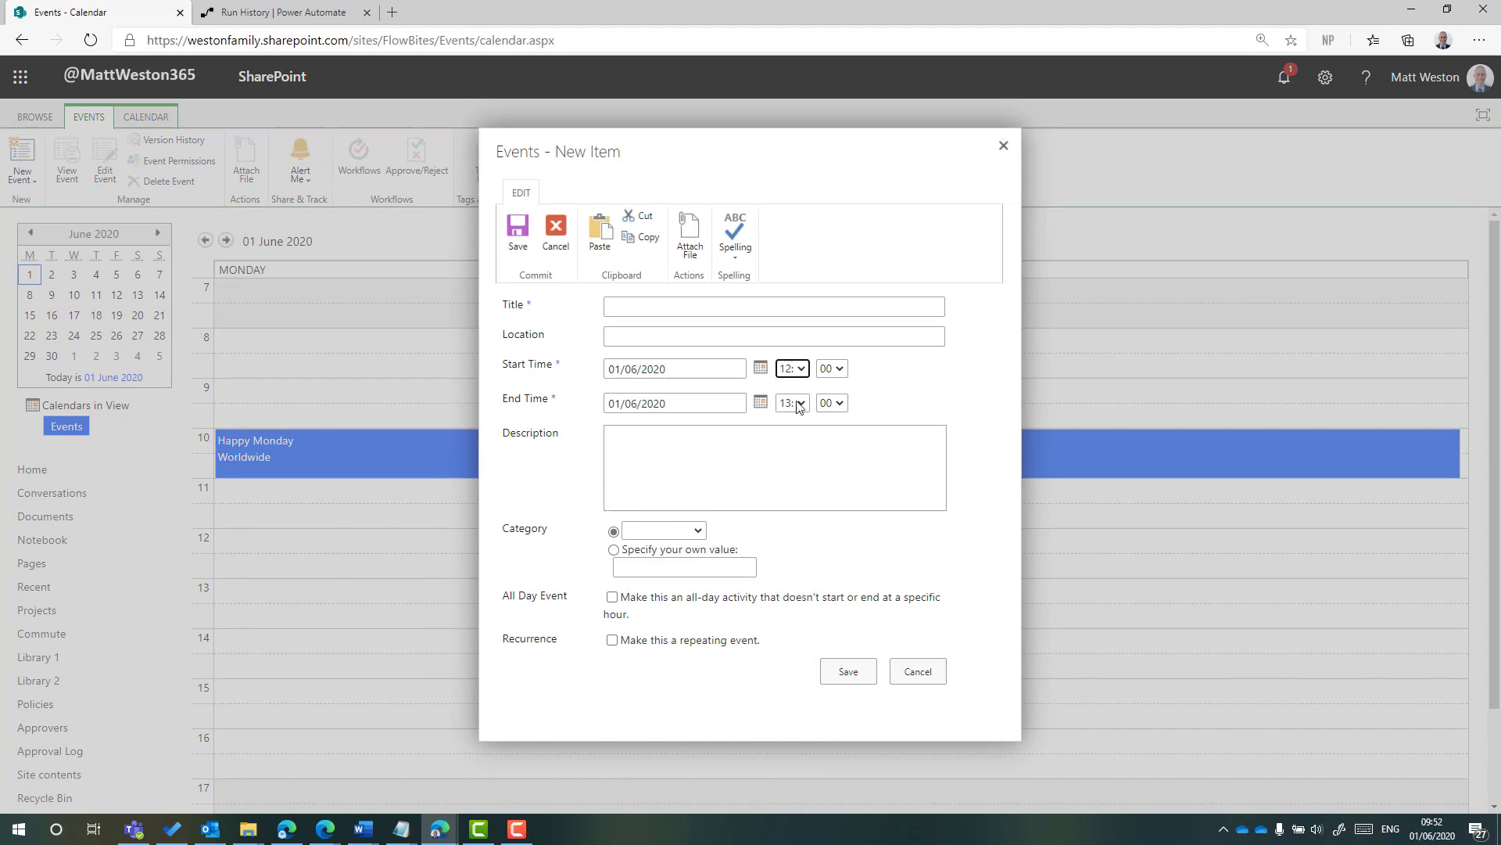
left_click(607, 306)
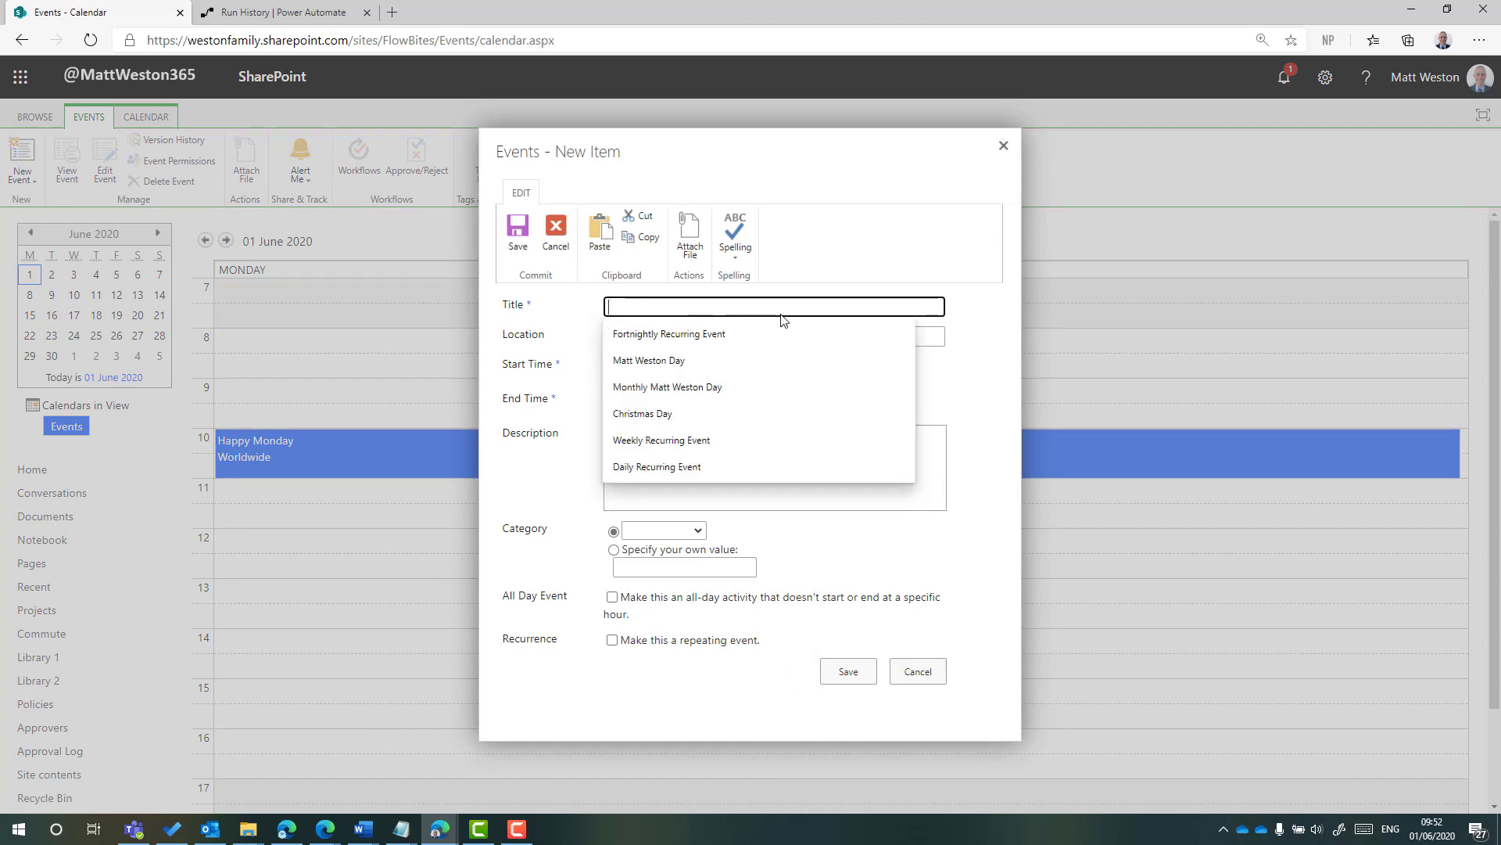
type("Monday")
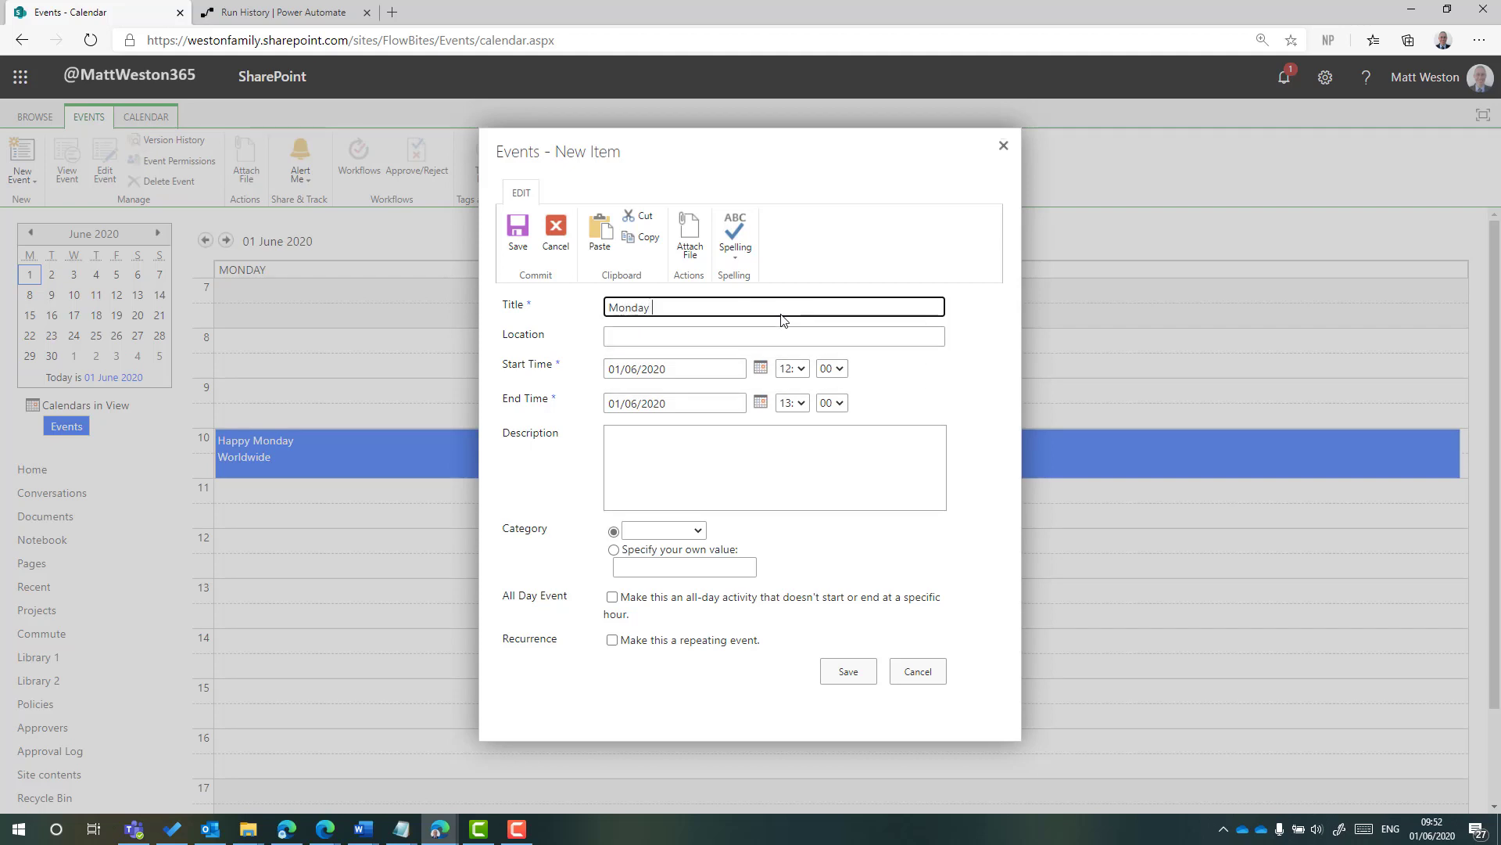
type(" Party Hour")
- Make the event repeat weekly every 1 week on Monday with no end date, and save it
left_click(657, 641)
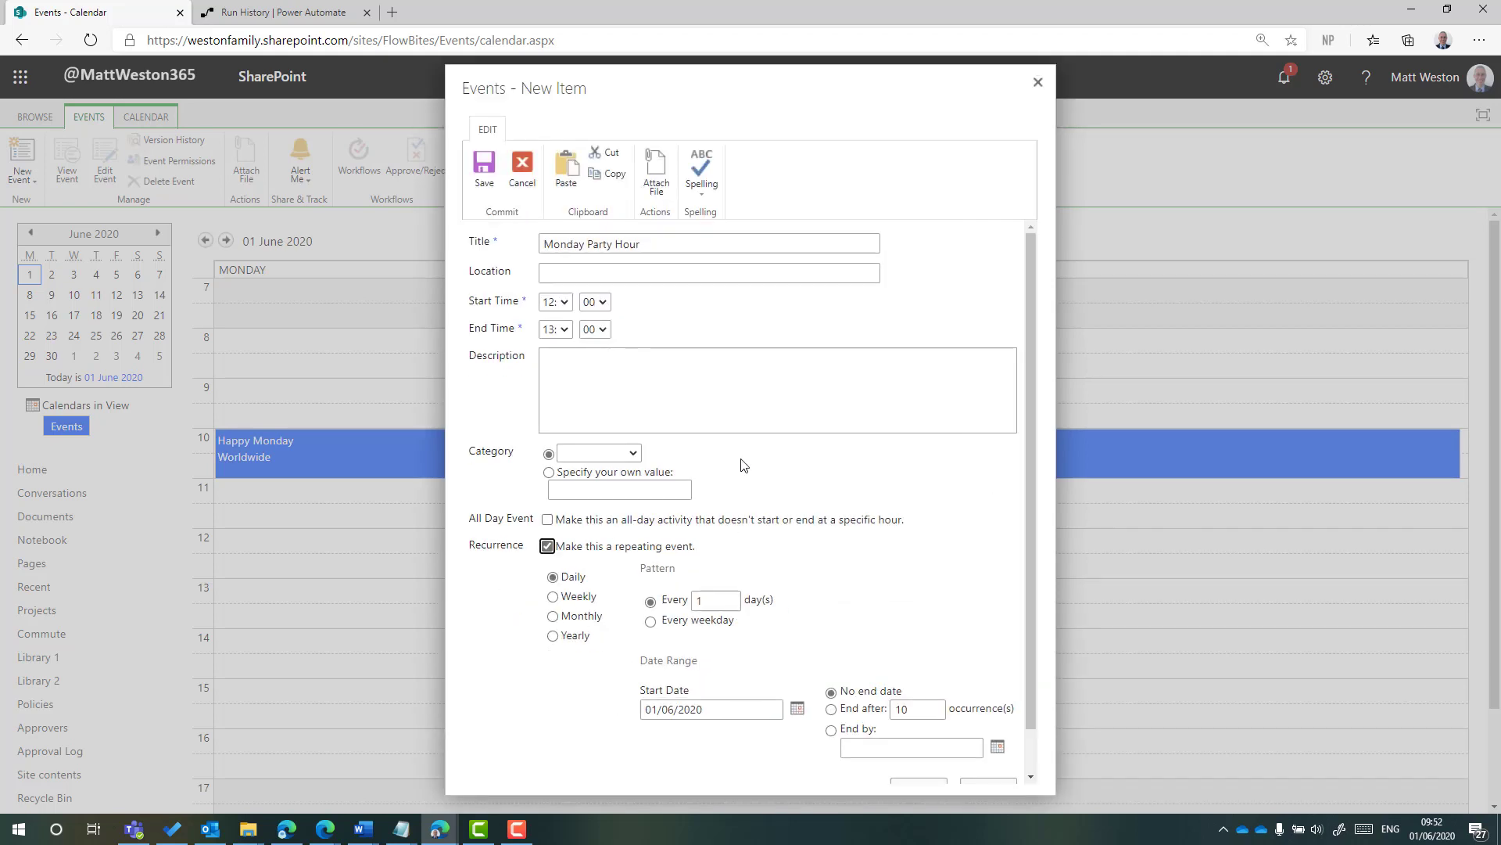
scroll(744, 465, "down", 2)
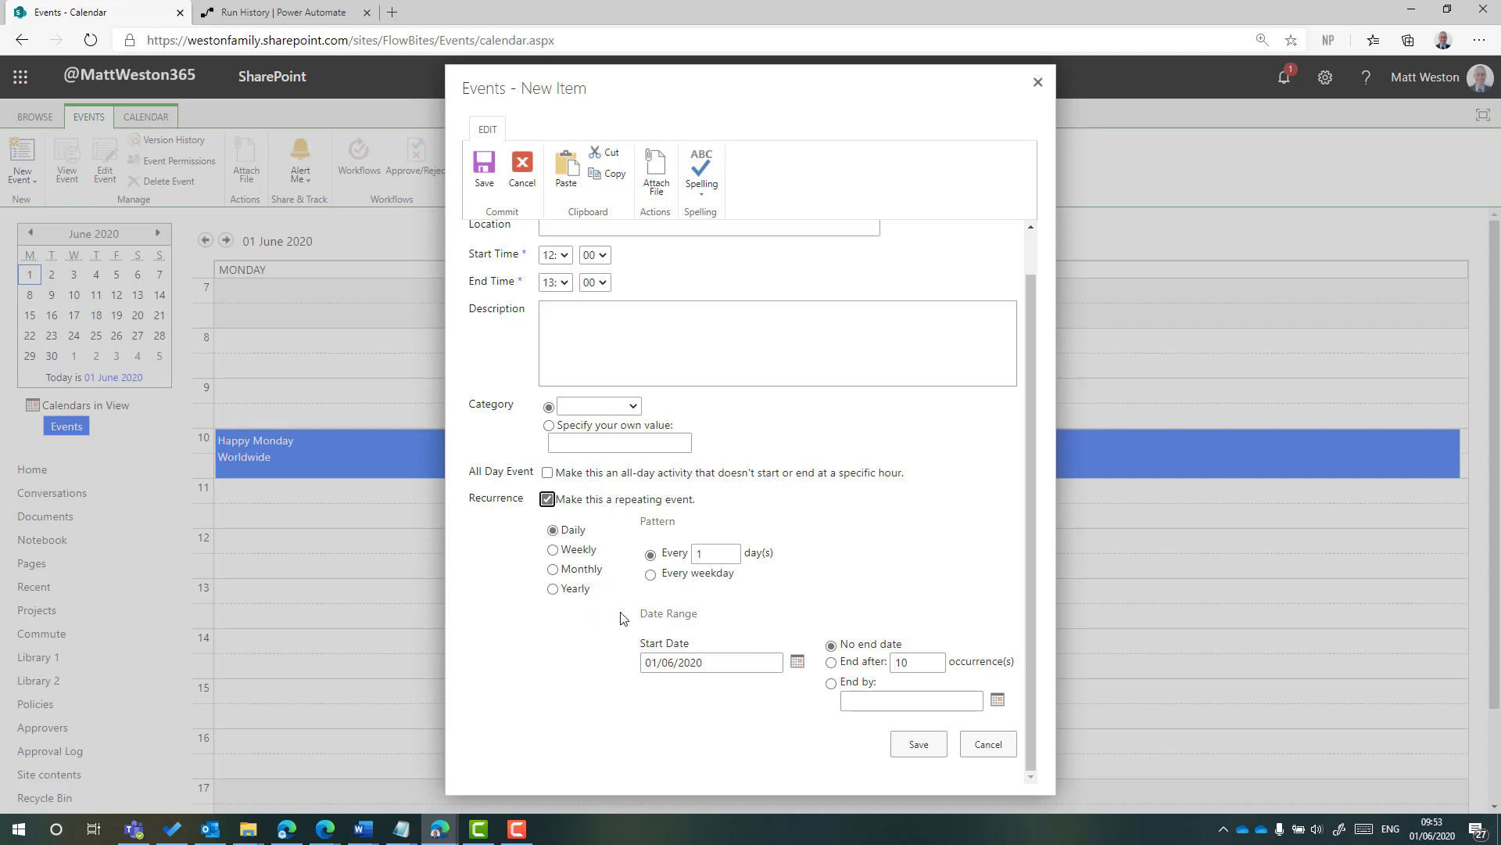
left_click(553, 550)
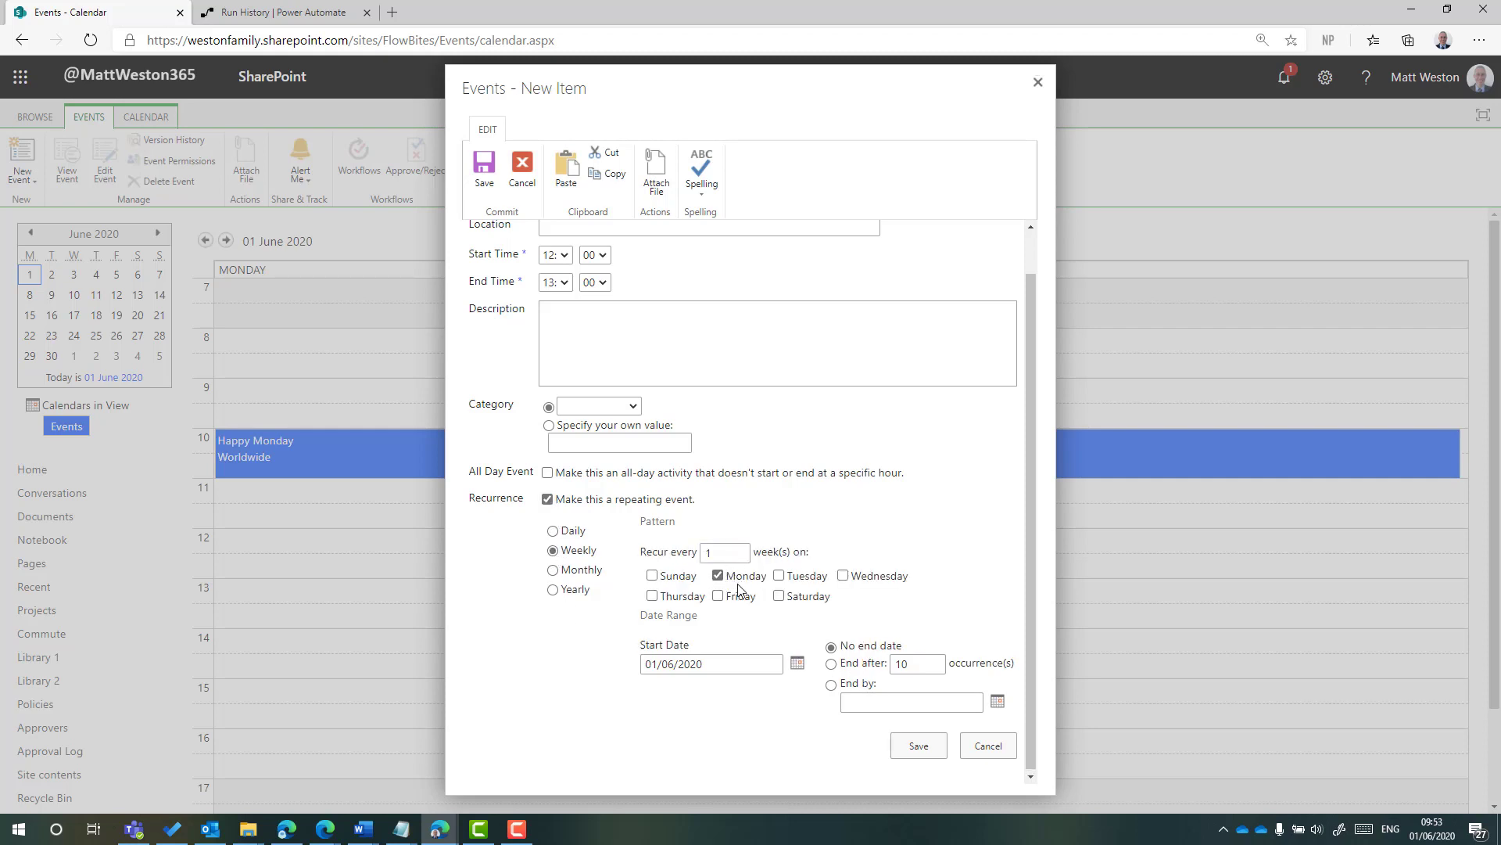
left_click(915, 755)
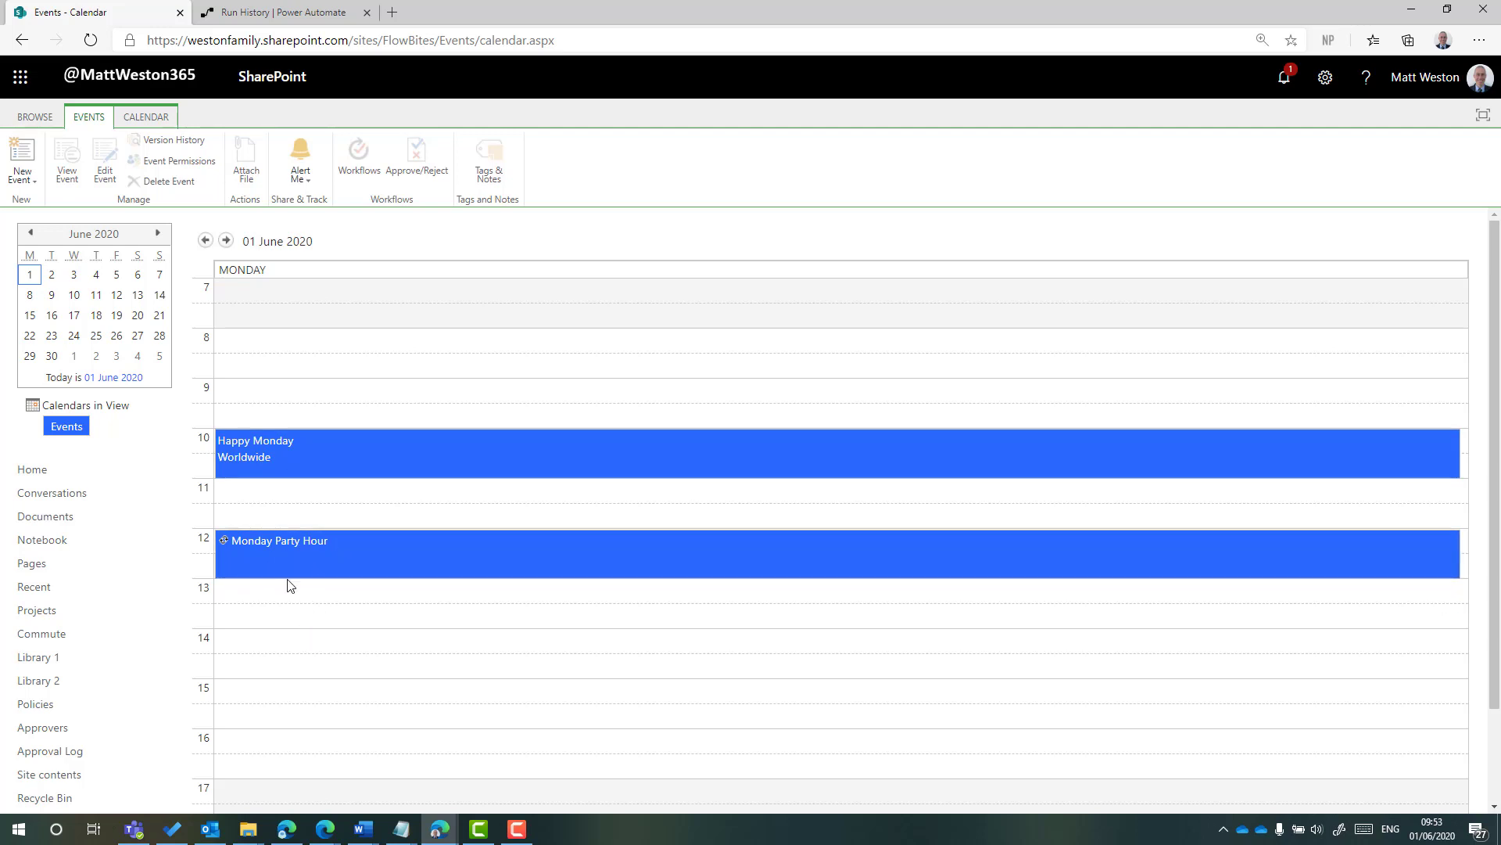
- Check the calendar on a following June Monday for the recurring "Monday Party Hour" event, and return to 1 June 2020
left_click(31, 297)
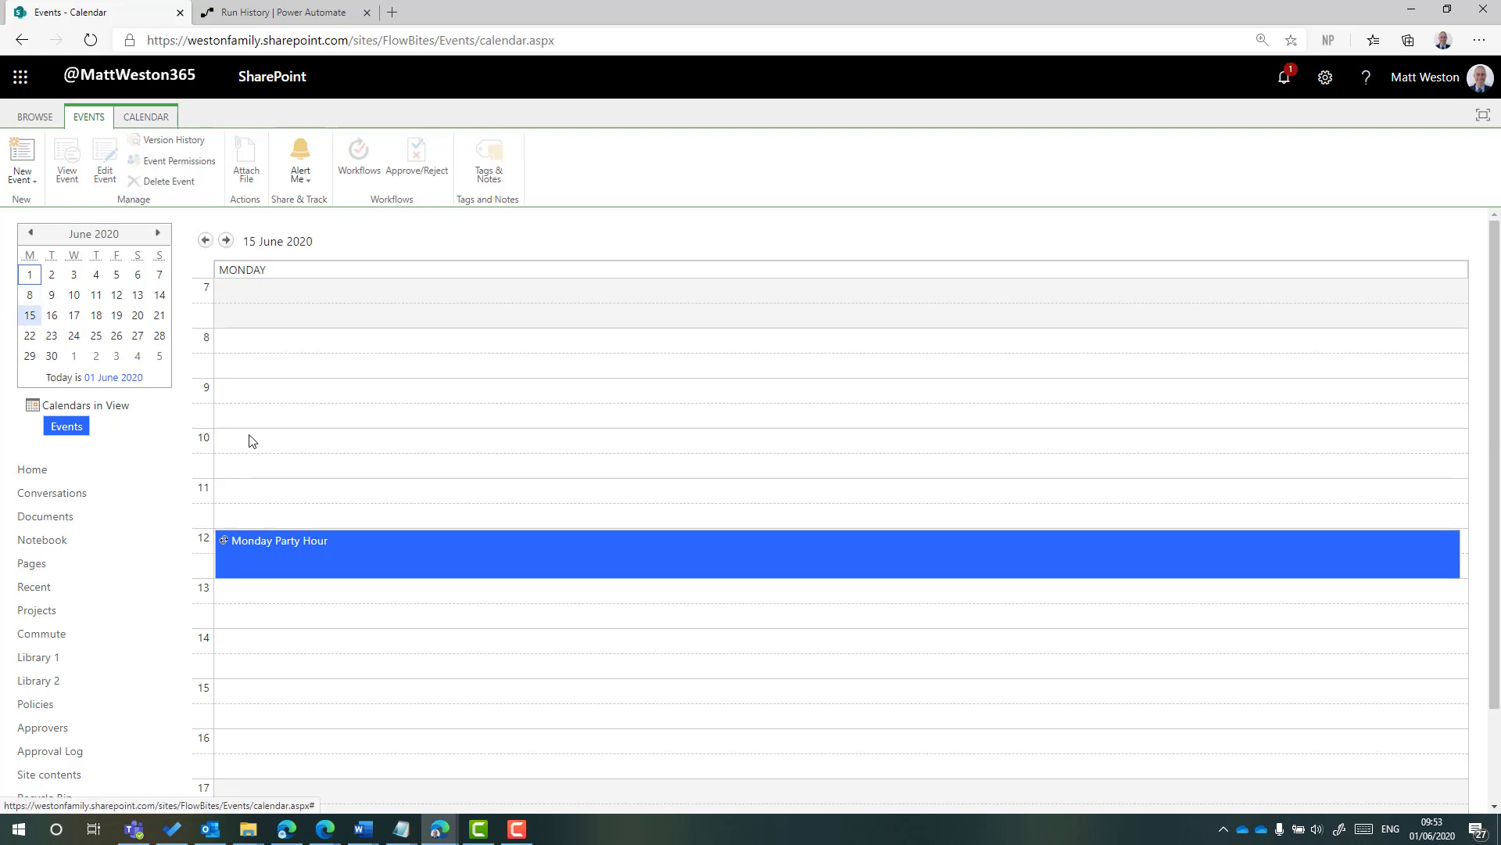
left_click(30, 276)
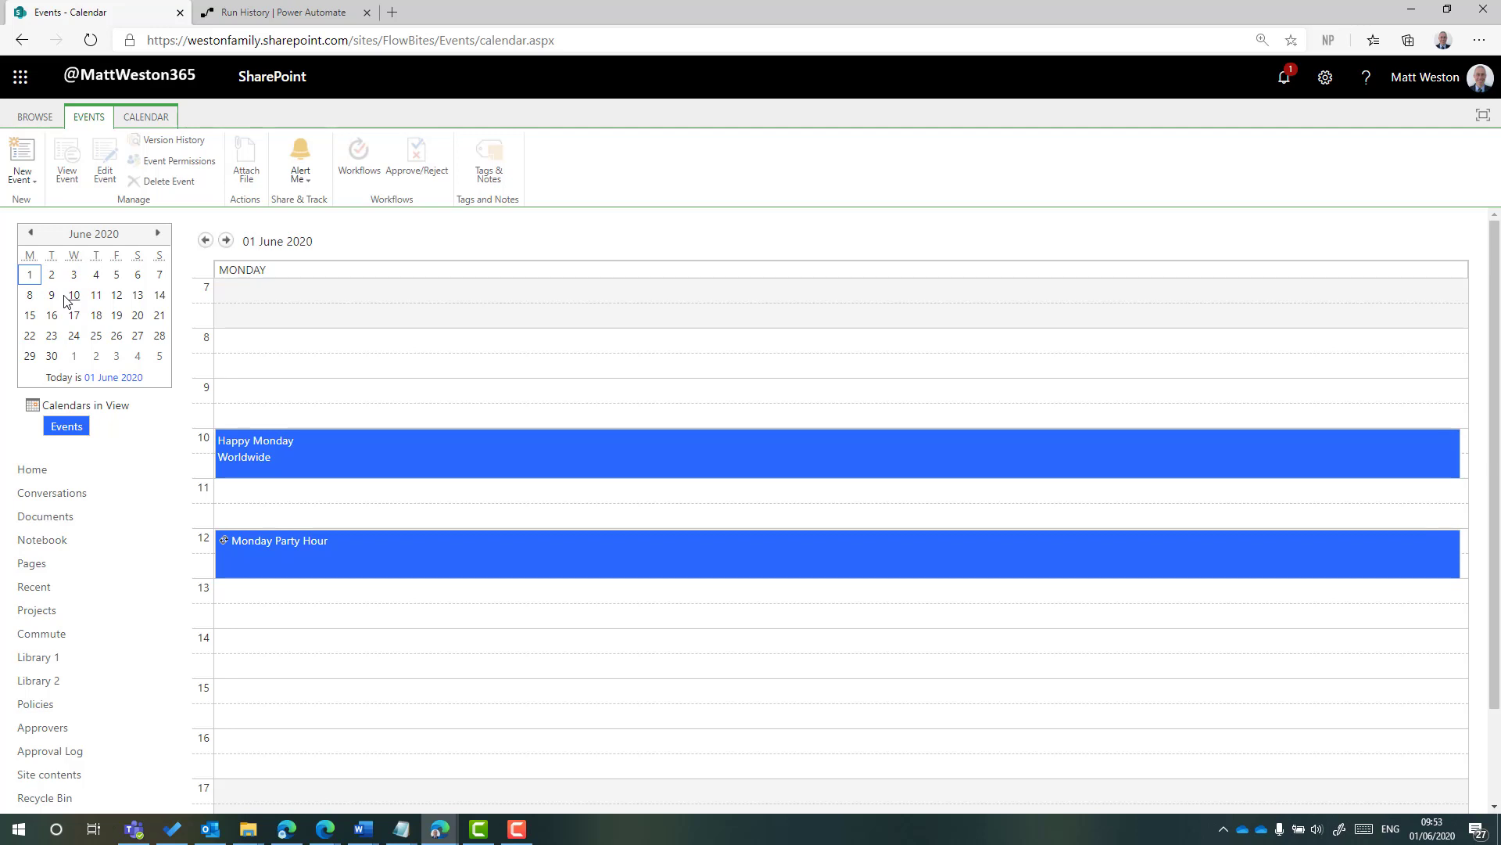
- Switch to the Power Automate flow, reopen it for editing and test it again by performing the trigger action
left_click(316, 11)
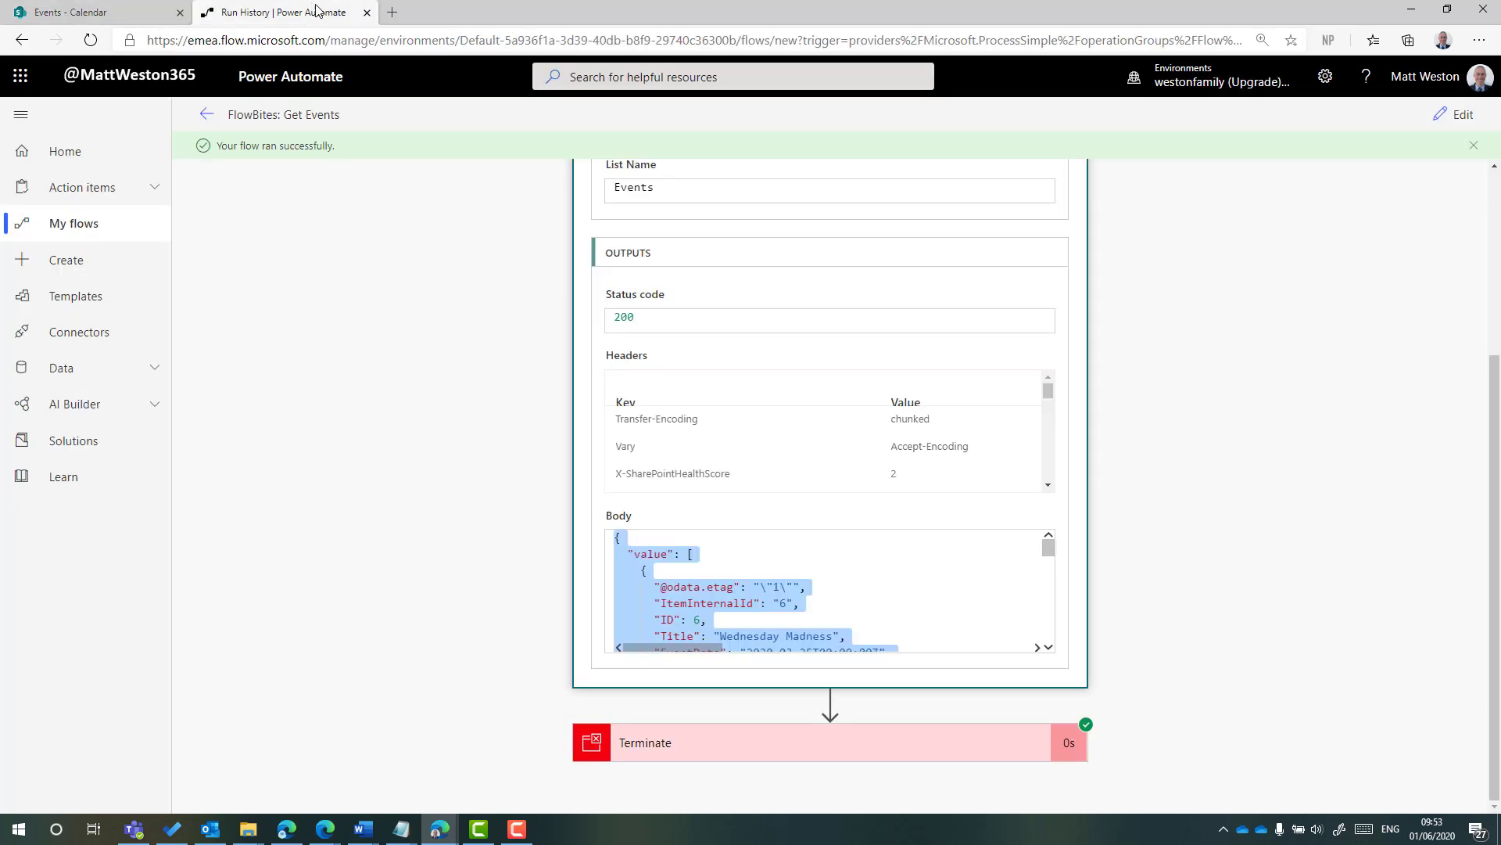
left_click(1463, 117)
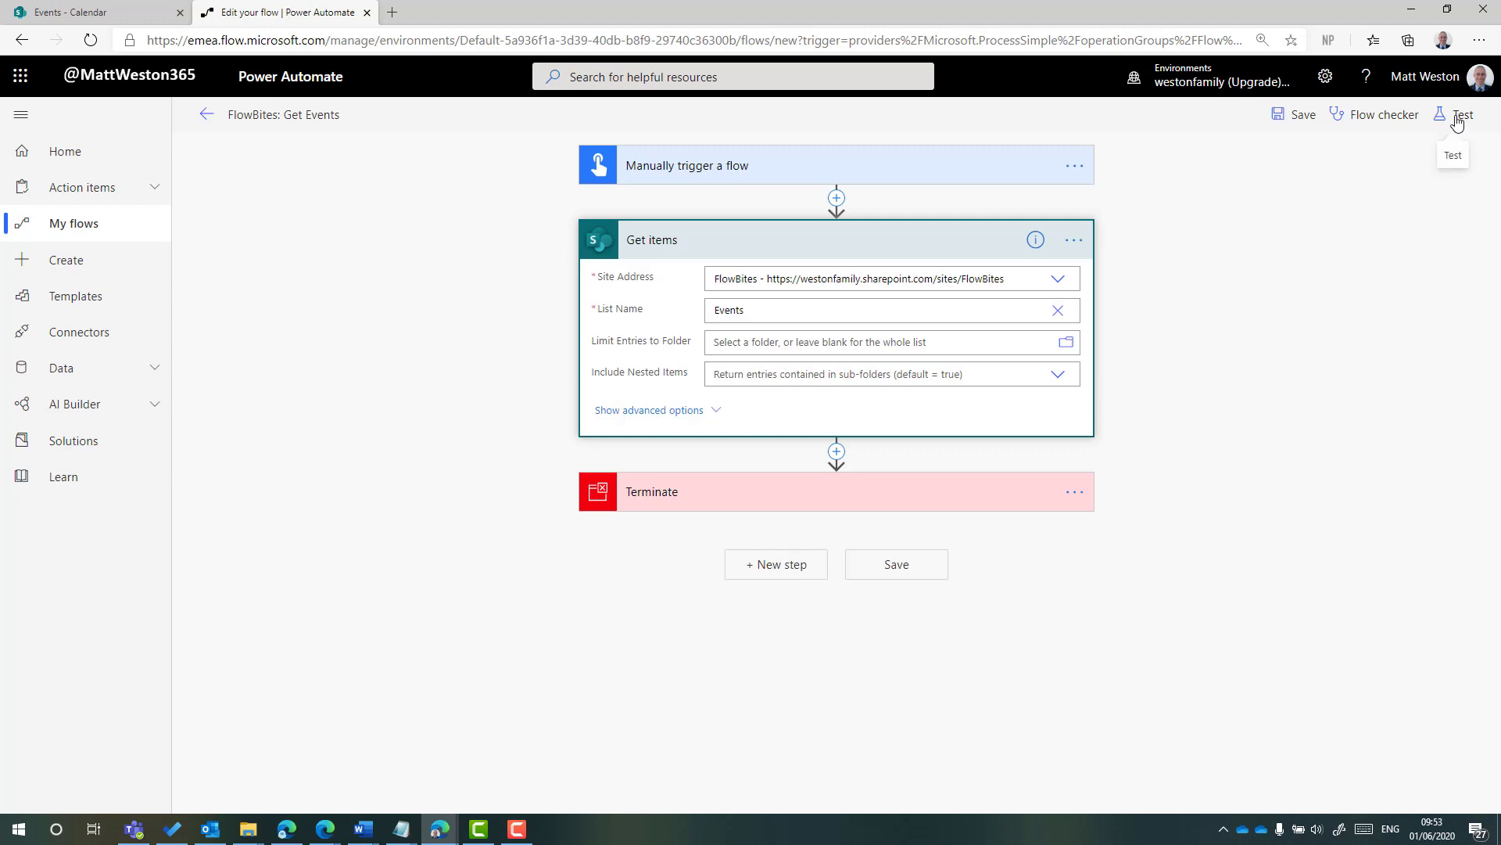
left_click(1459, 119)
left_click(1276, 220)
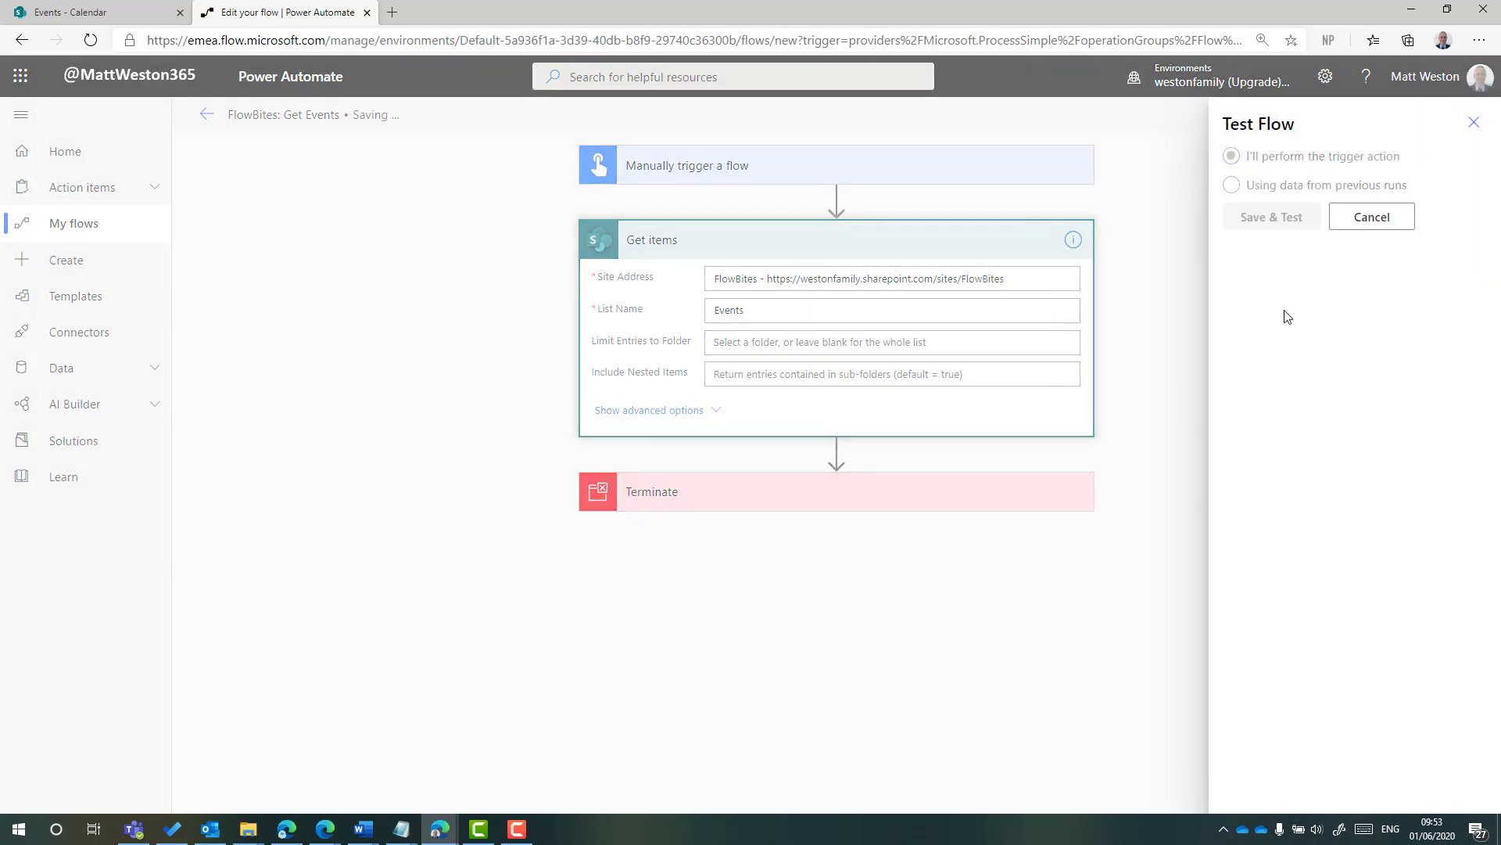
- Copy the full body output of the Get items run and paste it into a new maximized Notepad document
left_click(808, 291)
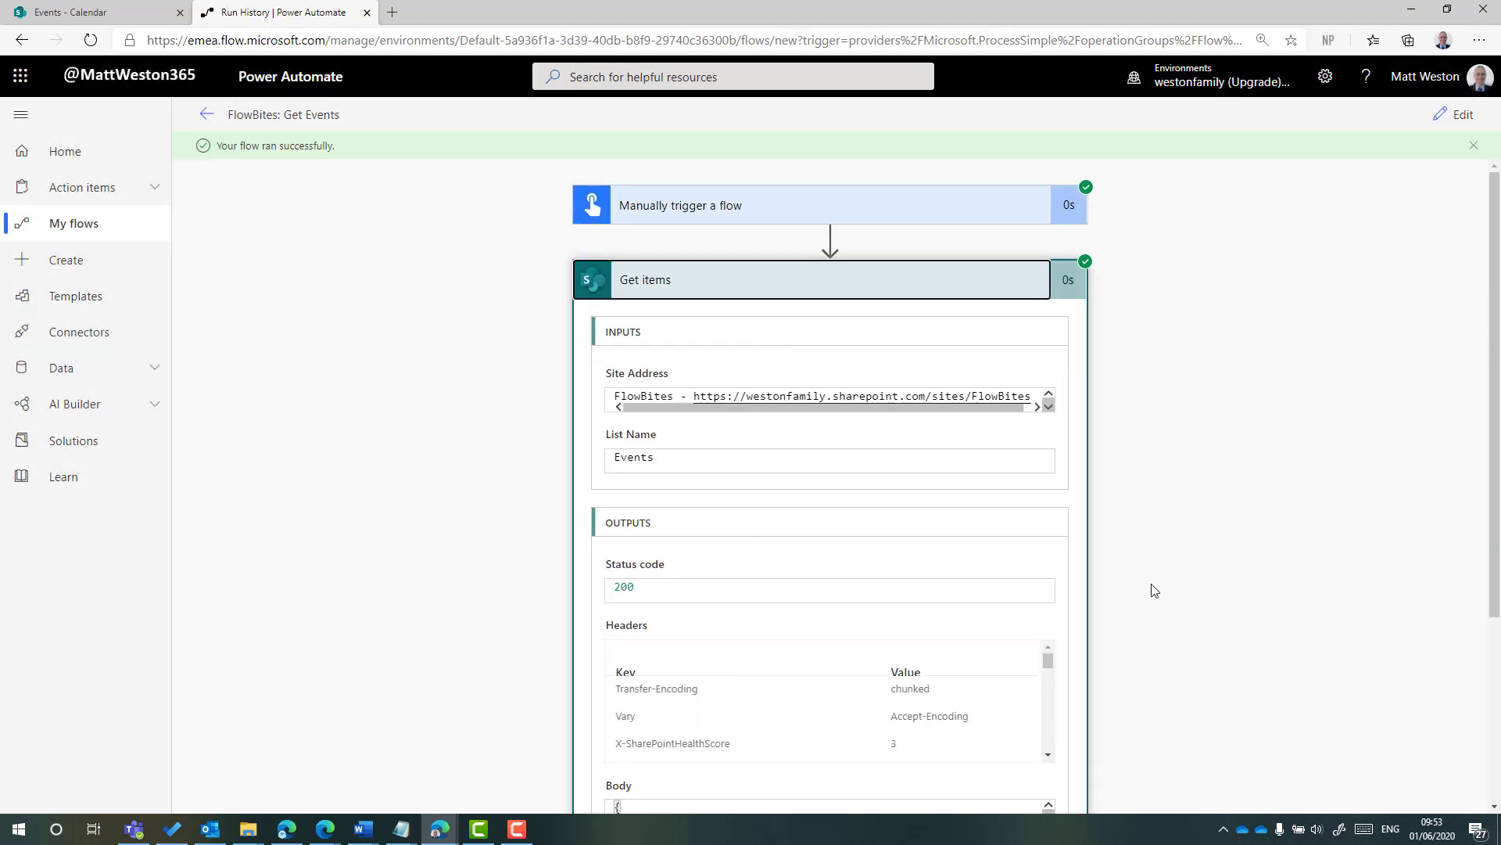
scroll(1155, 590, "down", 1)
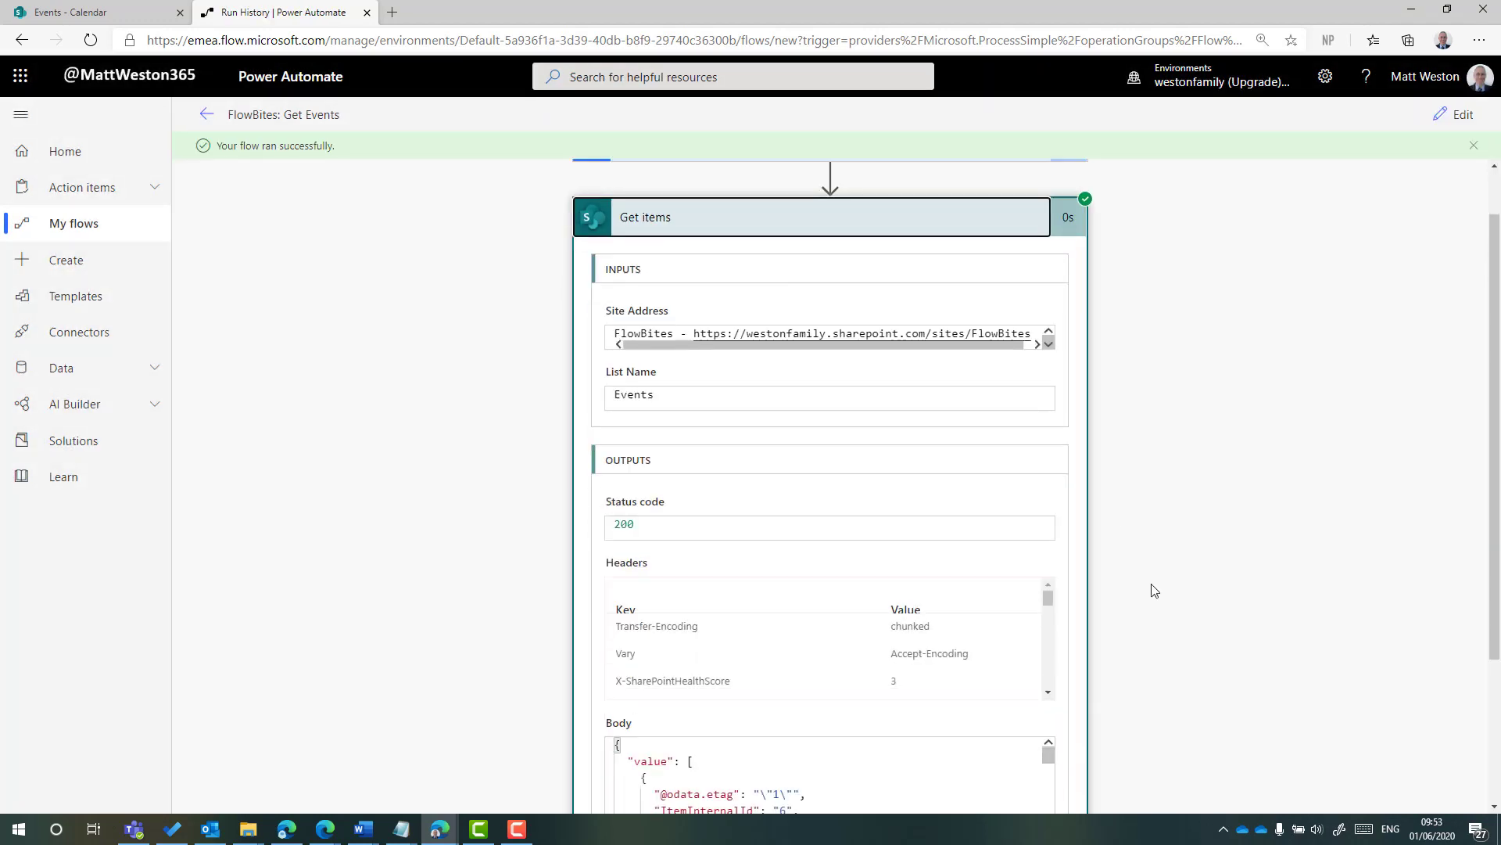
scroll(1155, 590, "down", 3)
left_click(921, 587)
key("ctrl+a")
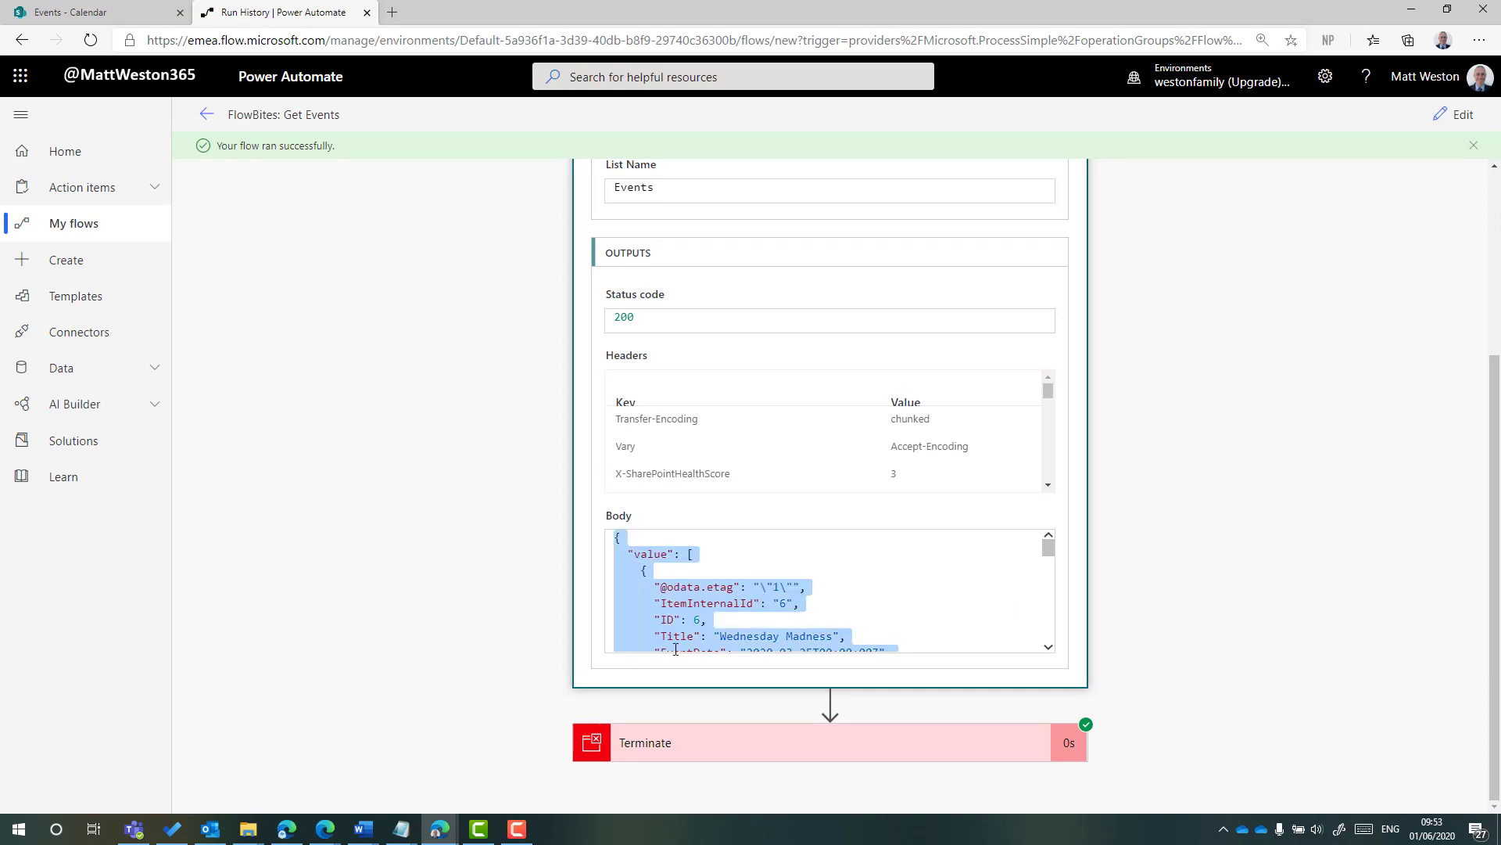
right_click(404, 832)
left_click(382, 749)
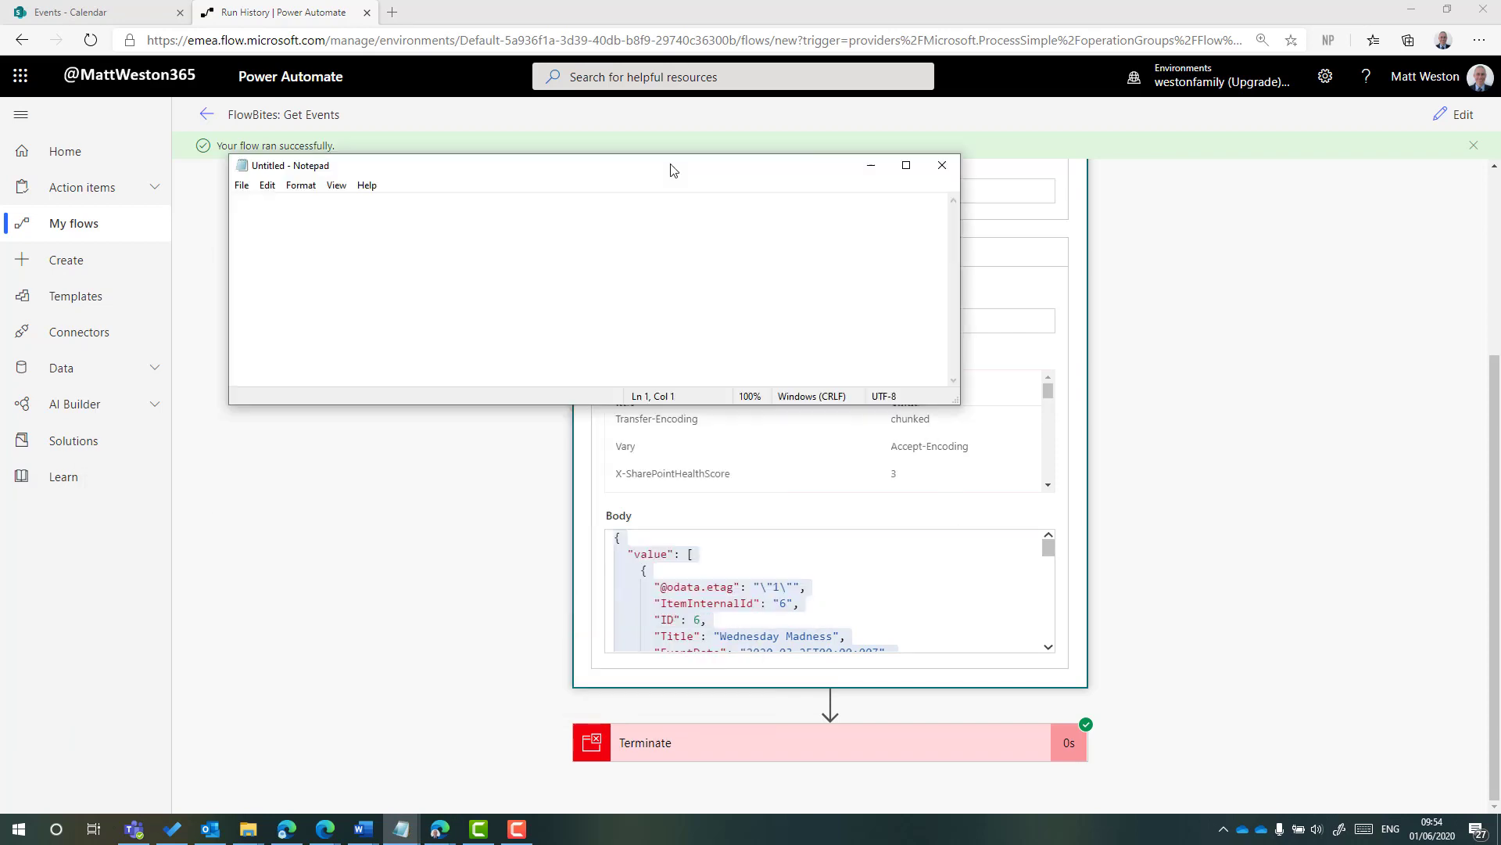
double_click(671, 167)
key("ctrl+v")
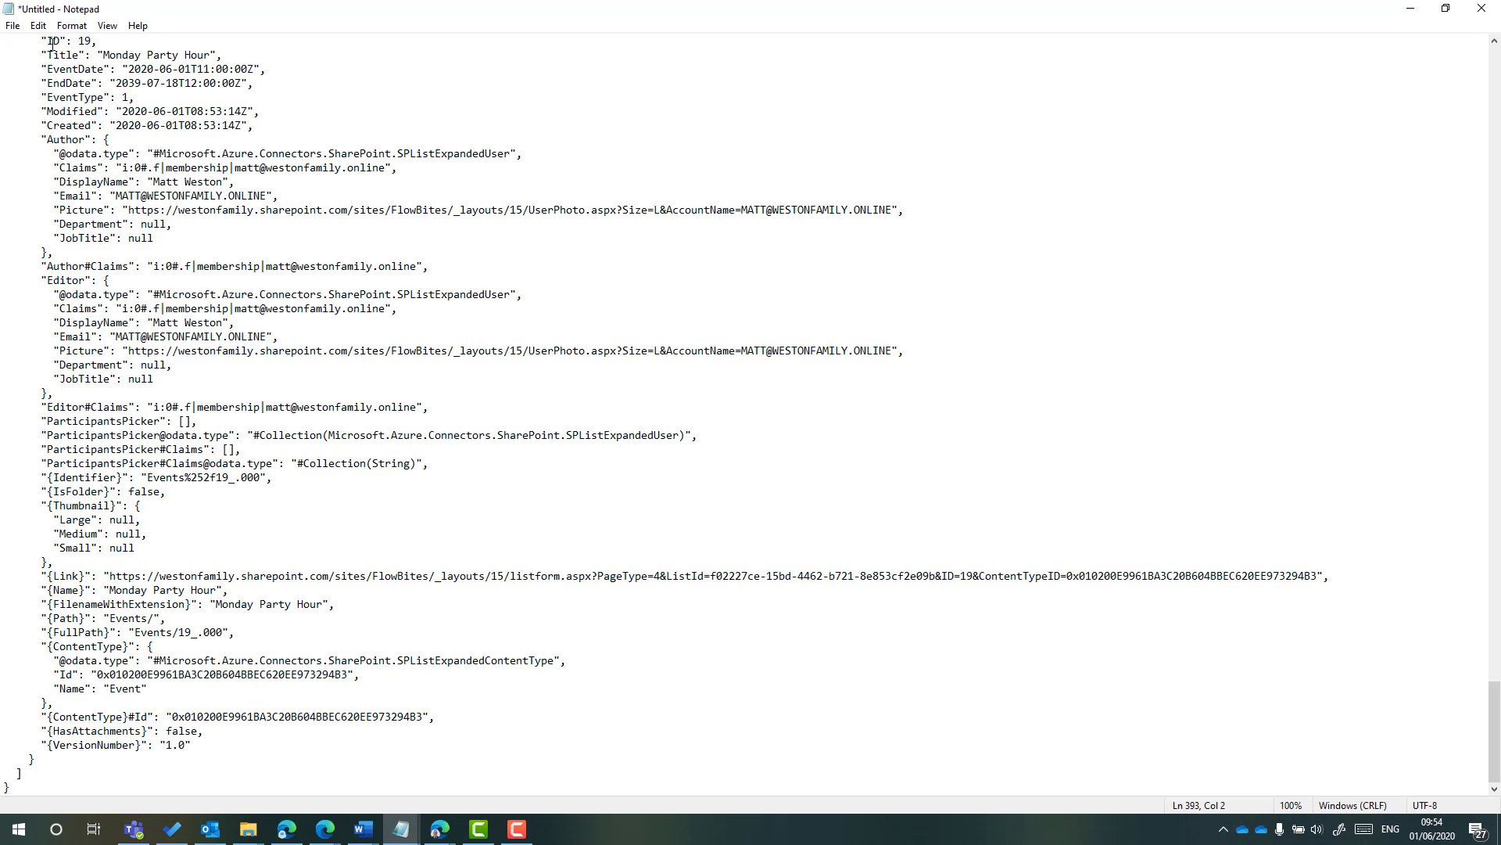
- Arrange the new Notepad document side by side with the earlier one, placing the new output on the right half
scroll(71, 71, "up", 1)
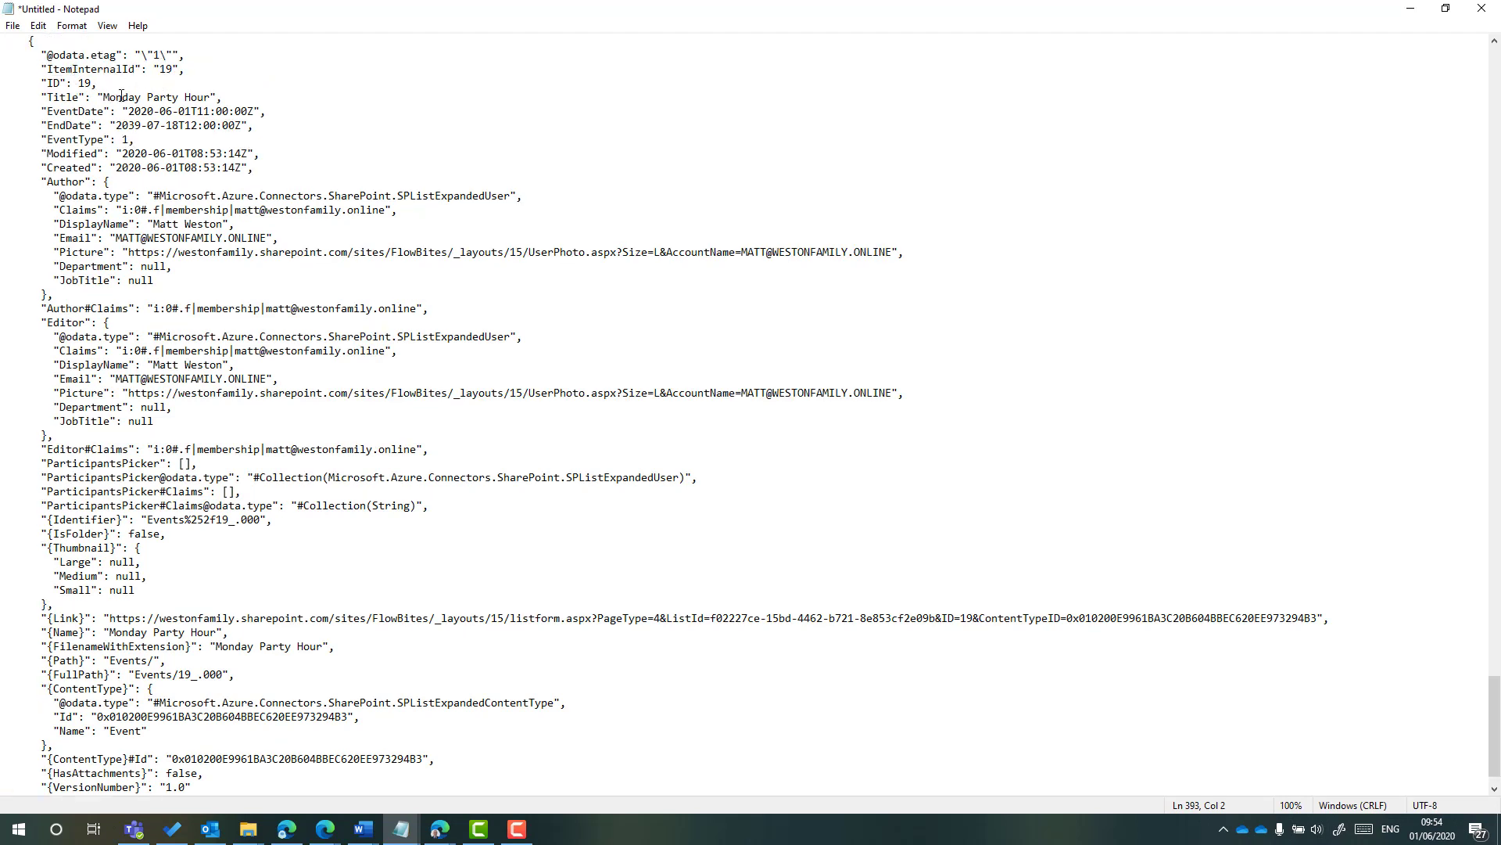
double_click(318, 13)
key("super+Right")
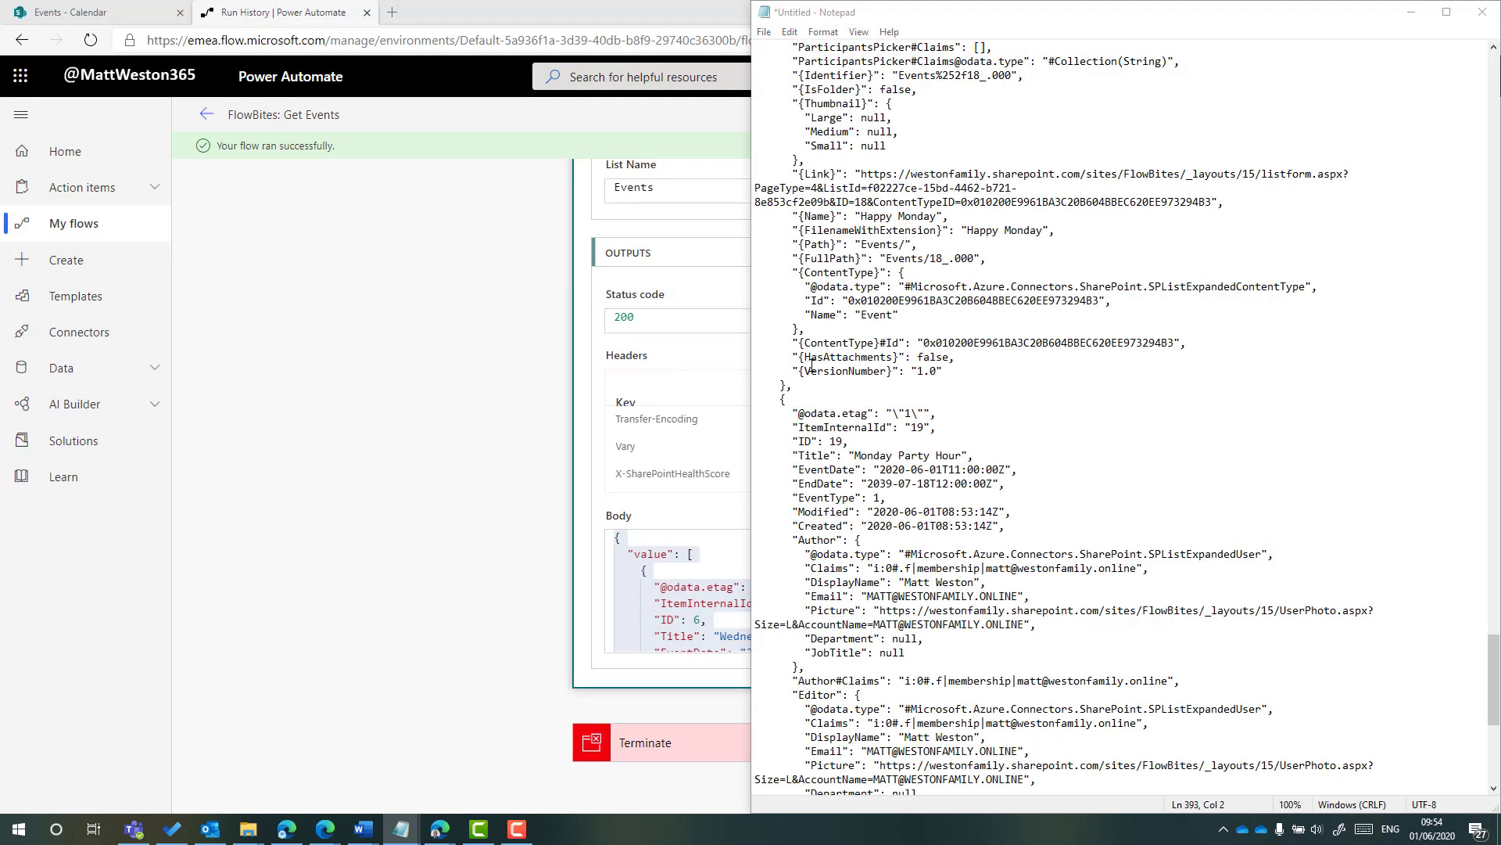
left_click(510, 671)
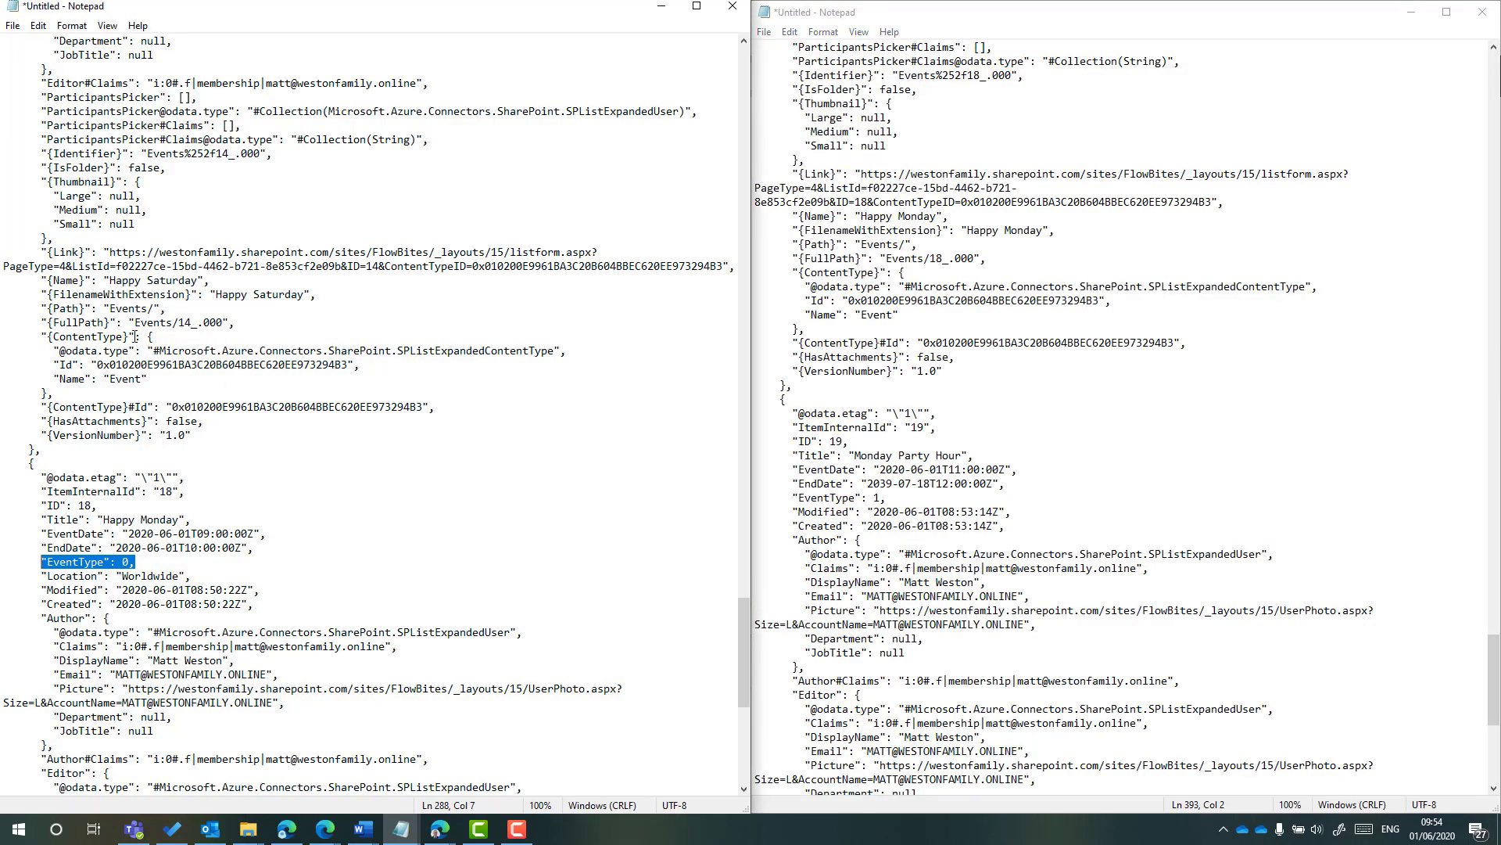
- Compare the EventType lines of the "Happy Monday" and "Monday Party Hour" records, highlighting the one for "Monday Party Hour"
scroll(97, 491, "down", 6)
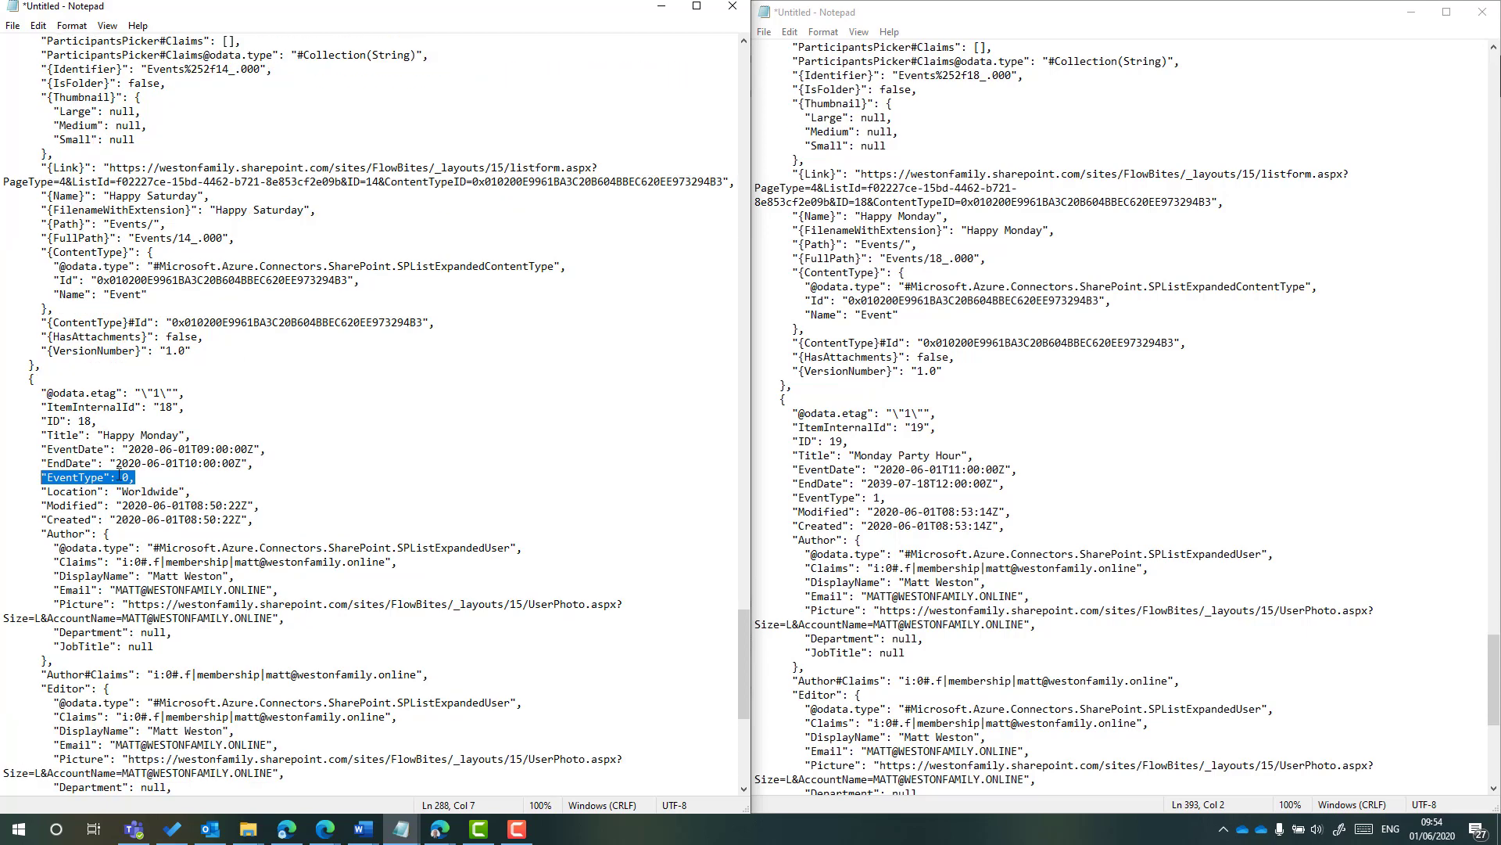
scroll(1212, 309, "down", 3)
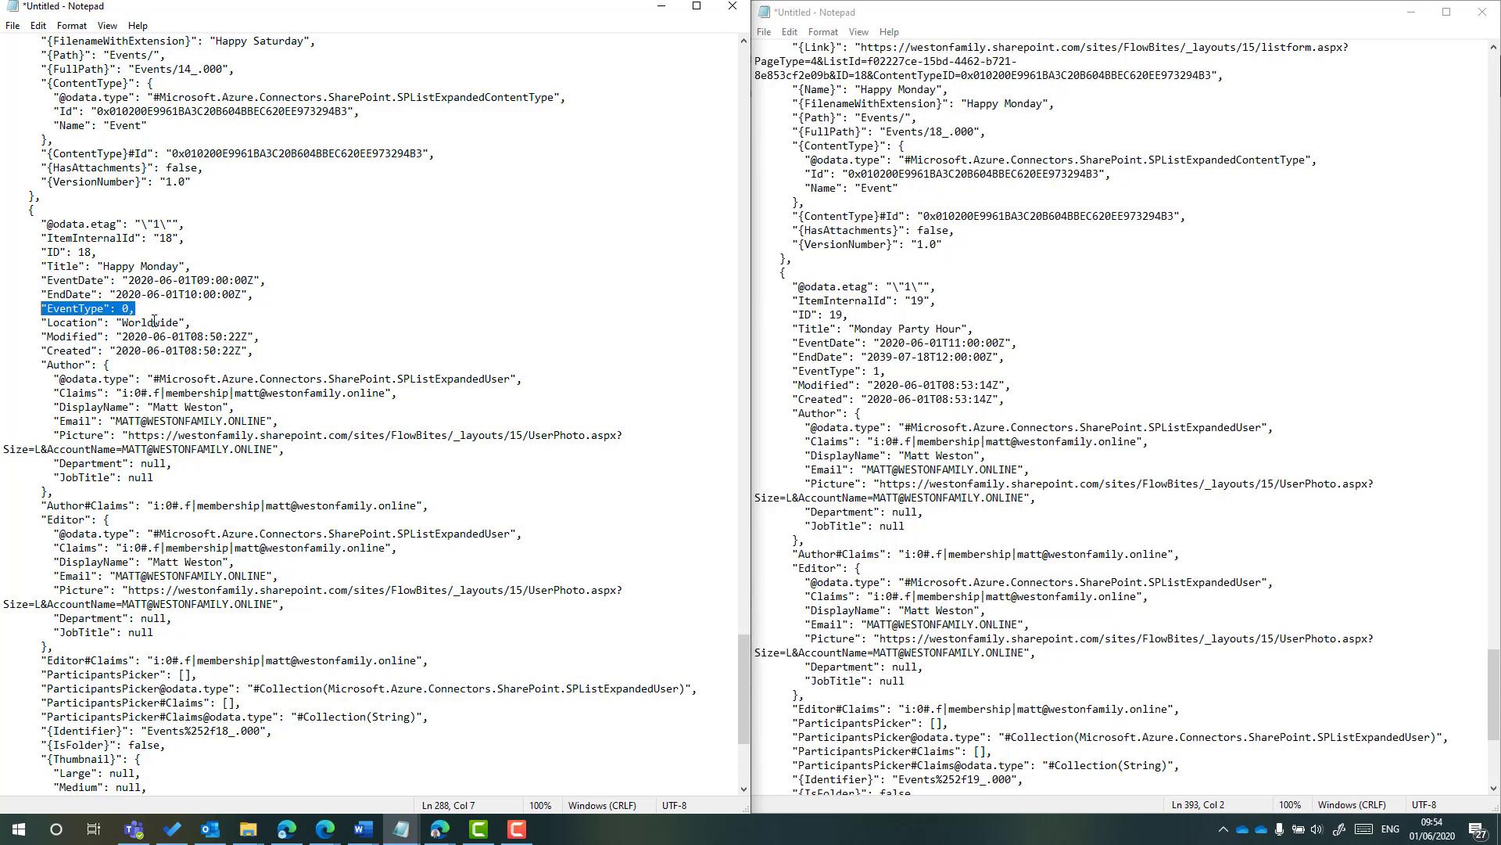
left_click_drag(796, 370, 881, 371)
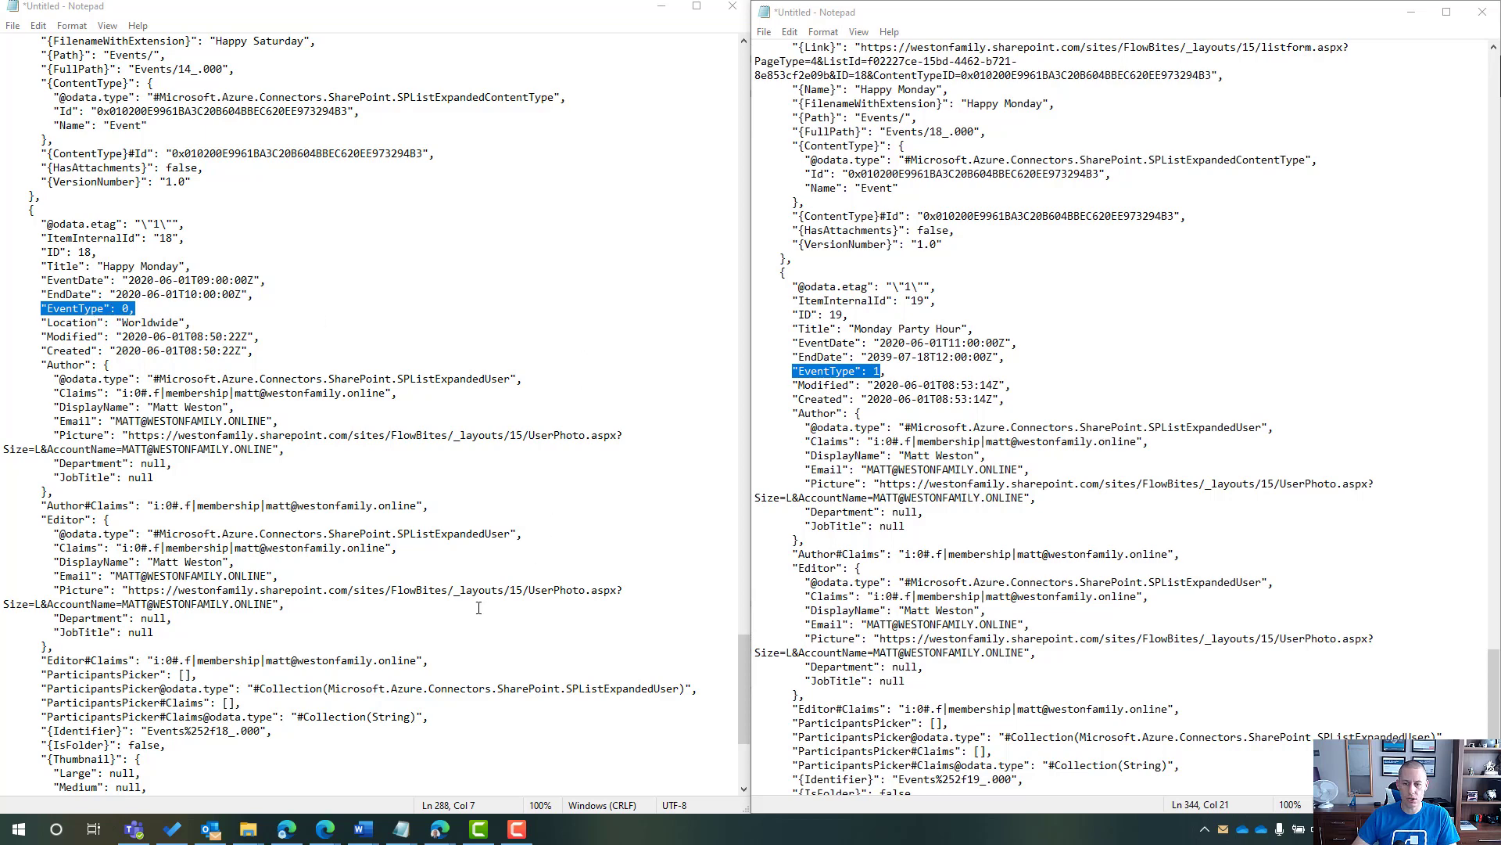
- Return to the flow editor, set the Get items Filter Query to "EventType eq 0", and save the flow
left_click(439, 829)
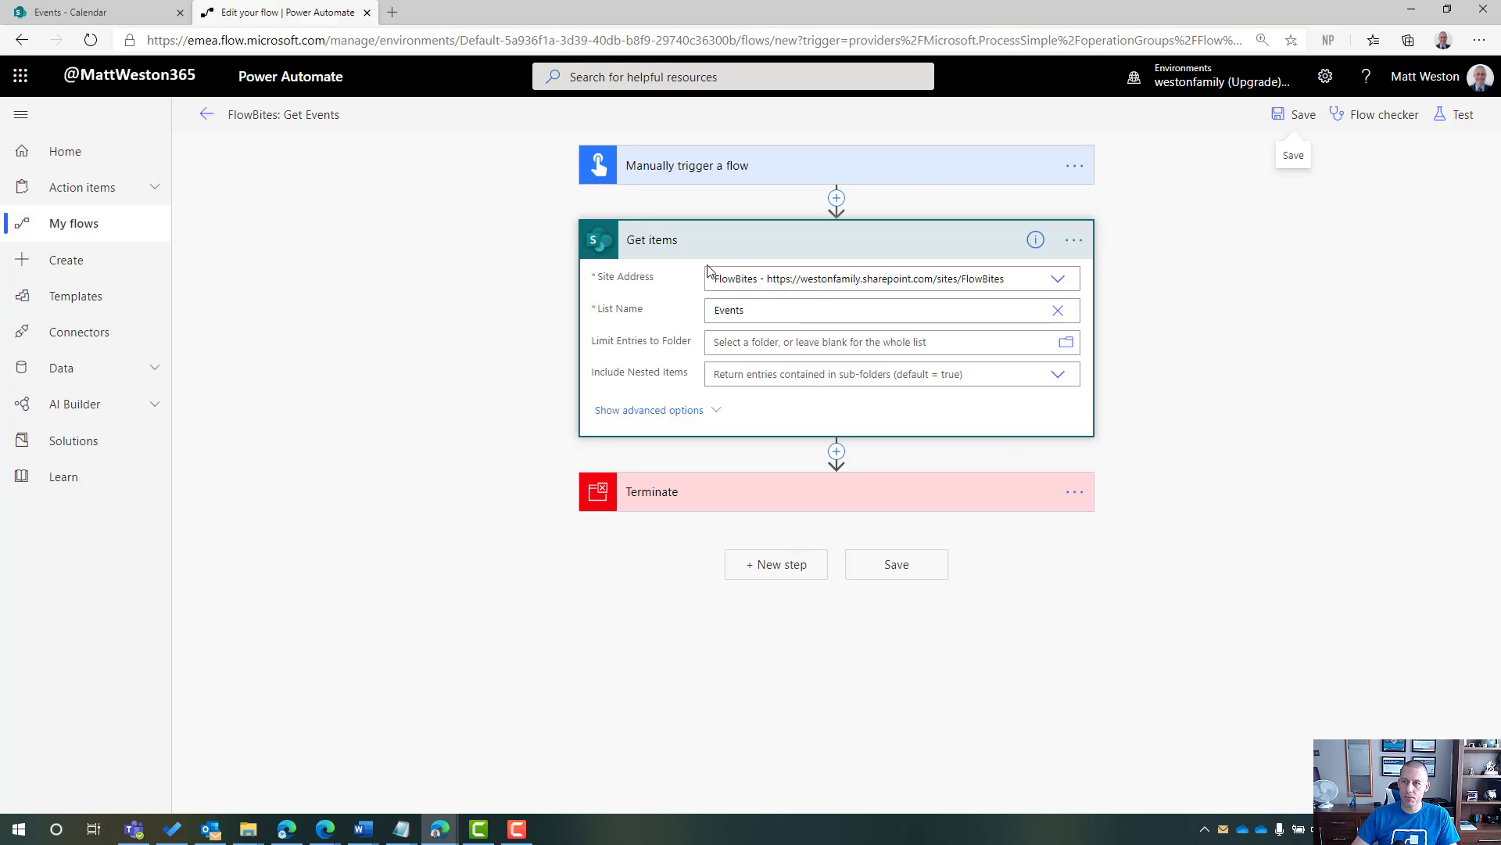
left_click(706, 411)
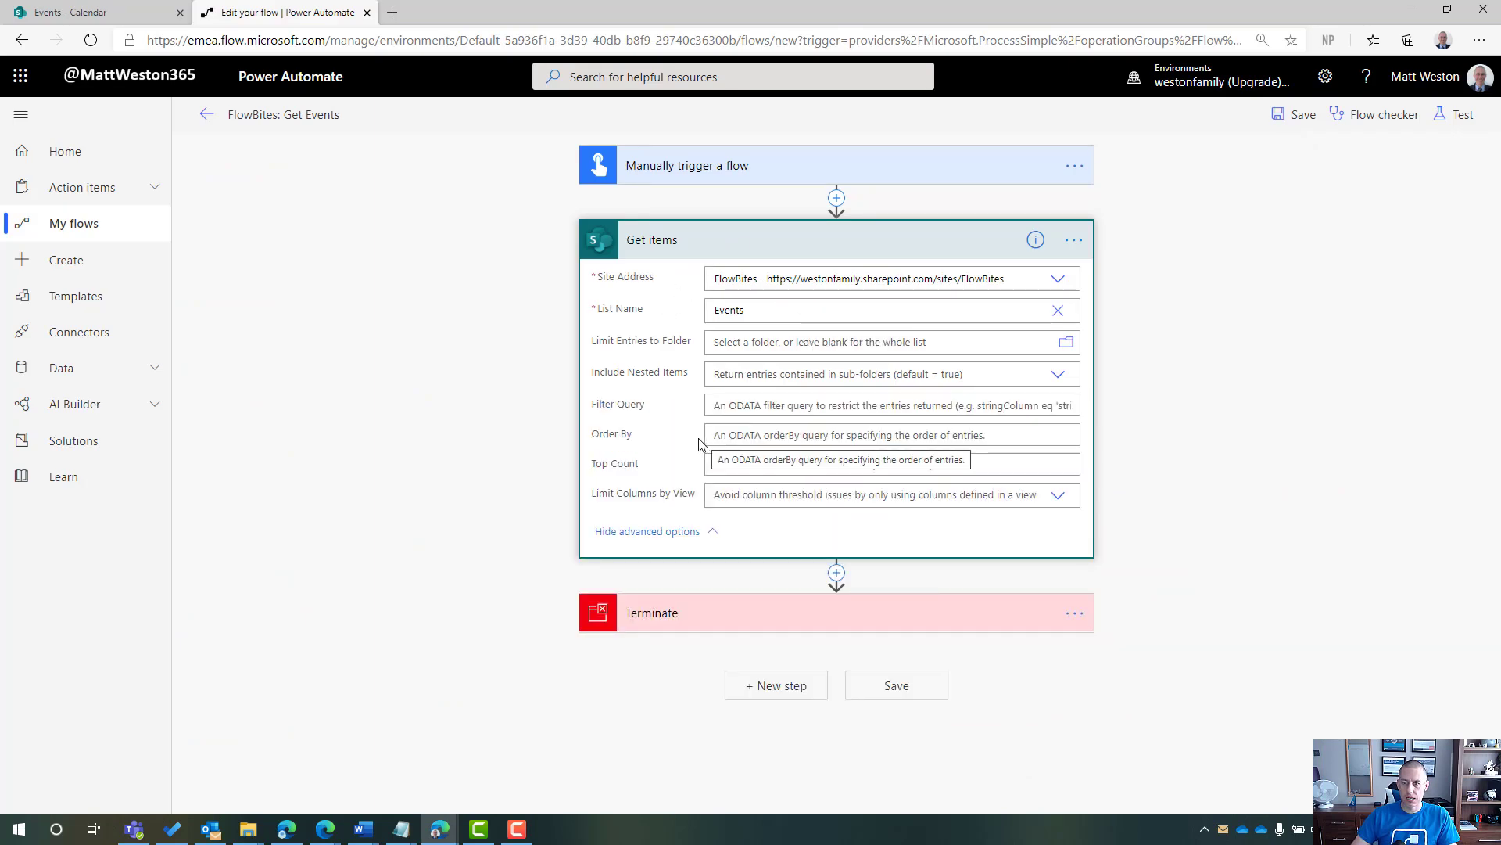
left_click(720, 405)
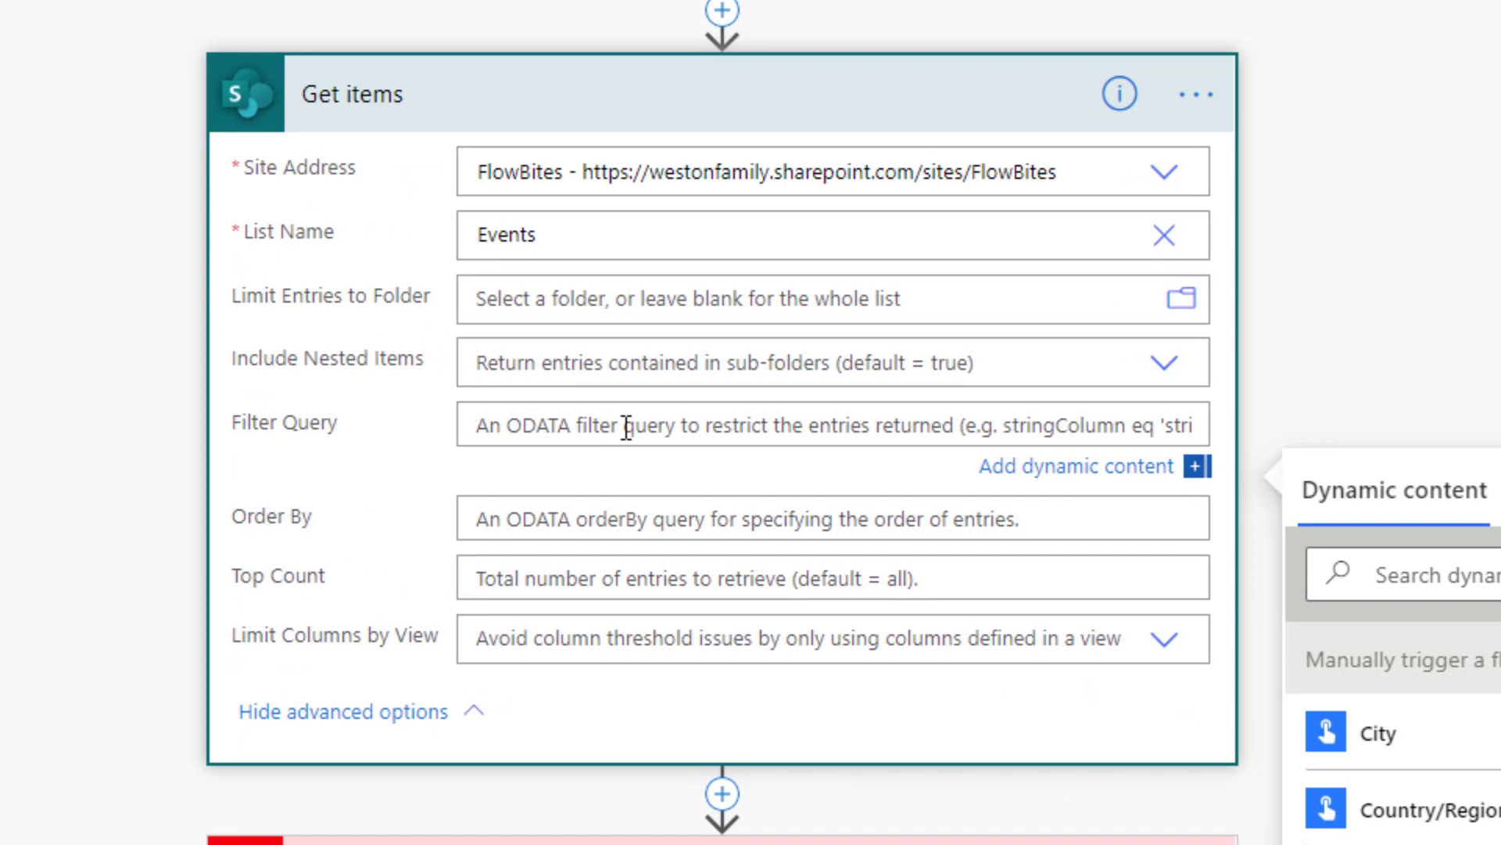
key("alt+Tab")
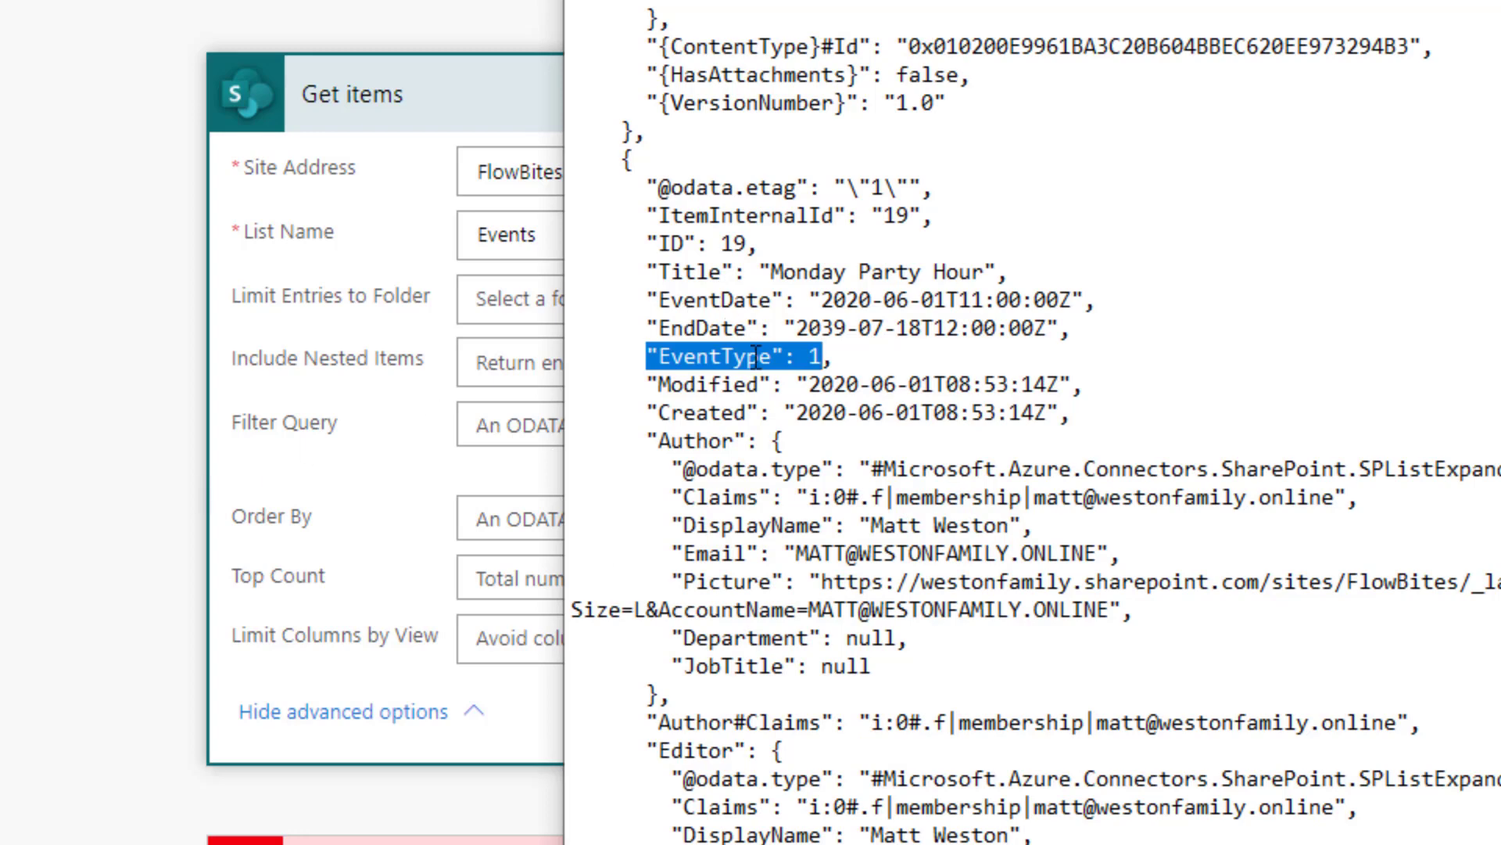
double_click(679, 356)
key("alt+Tab")
type("EventTyp")
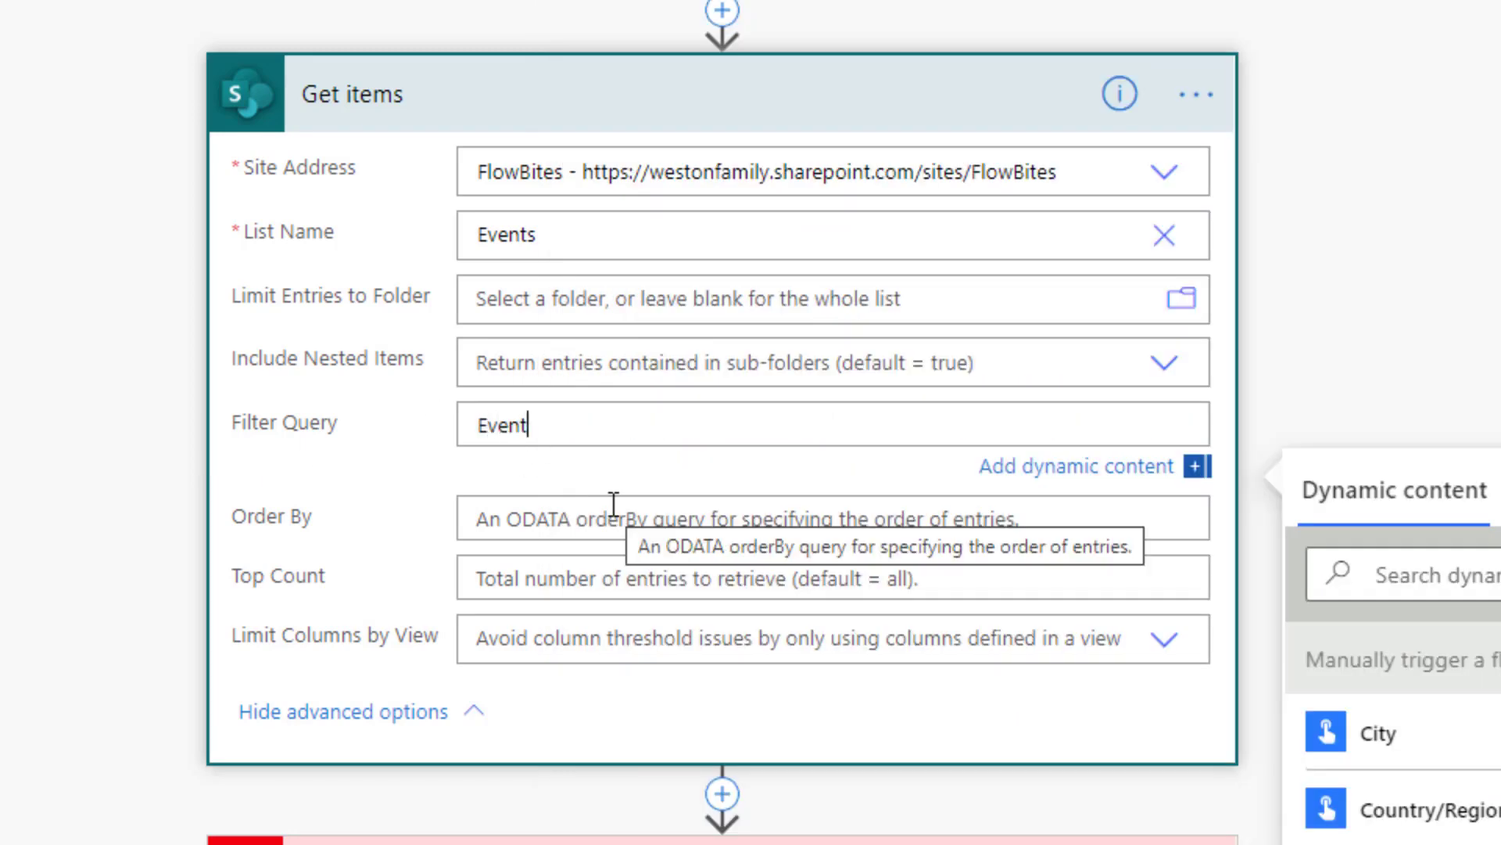
type("e eq 0")
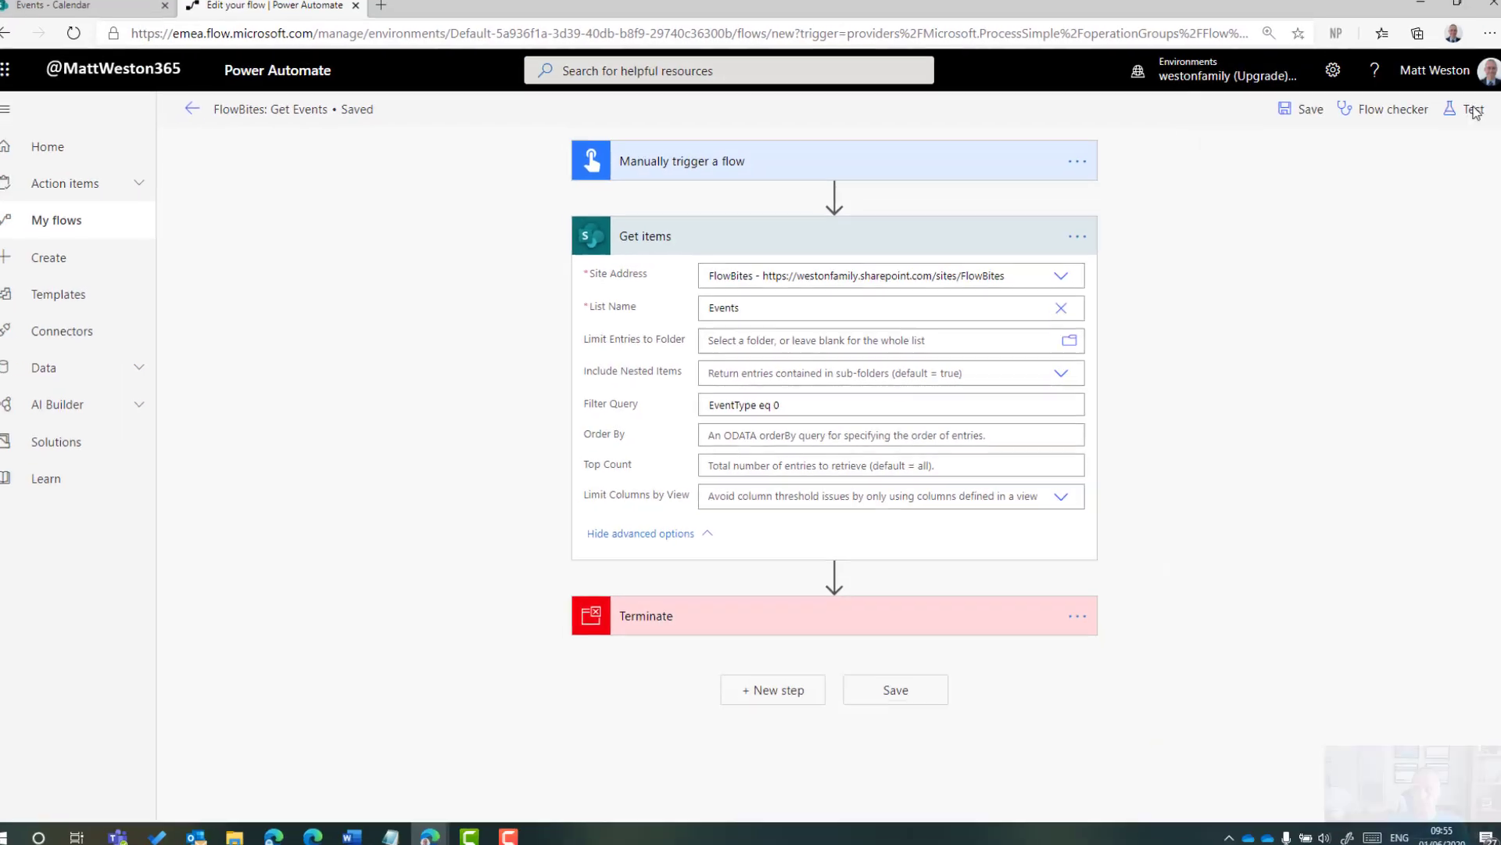
- Test the filtered flow by performing the trigger action, and close the run confirmation
left_click(1475, 112)
left_click(1279, 202)
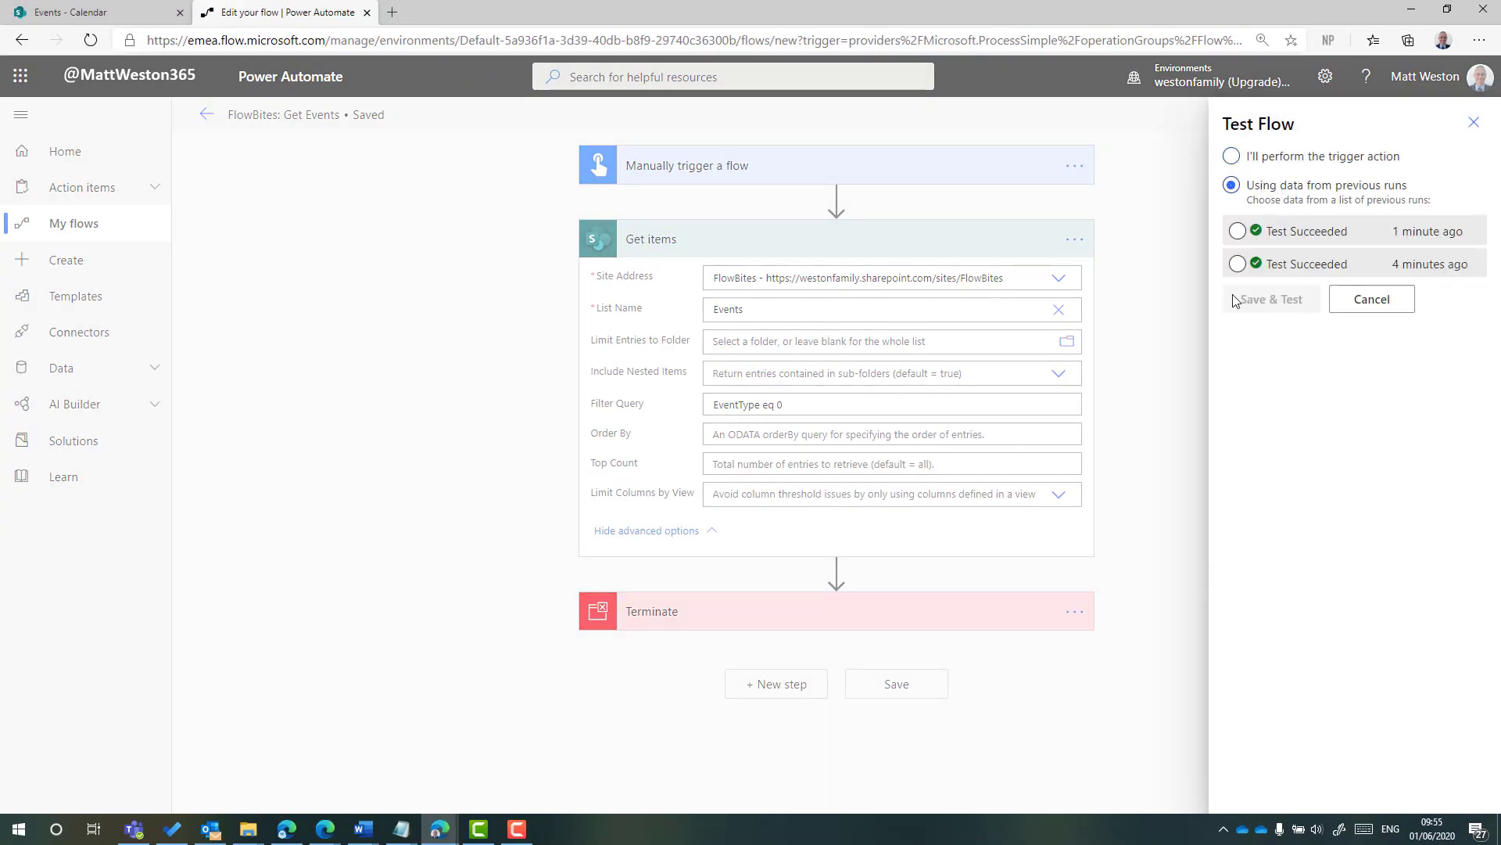
left_click(1265, 157)
left_click(1276, 246)
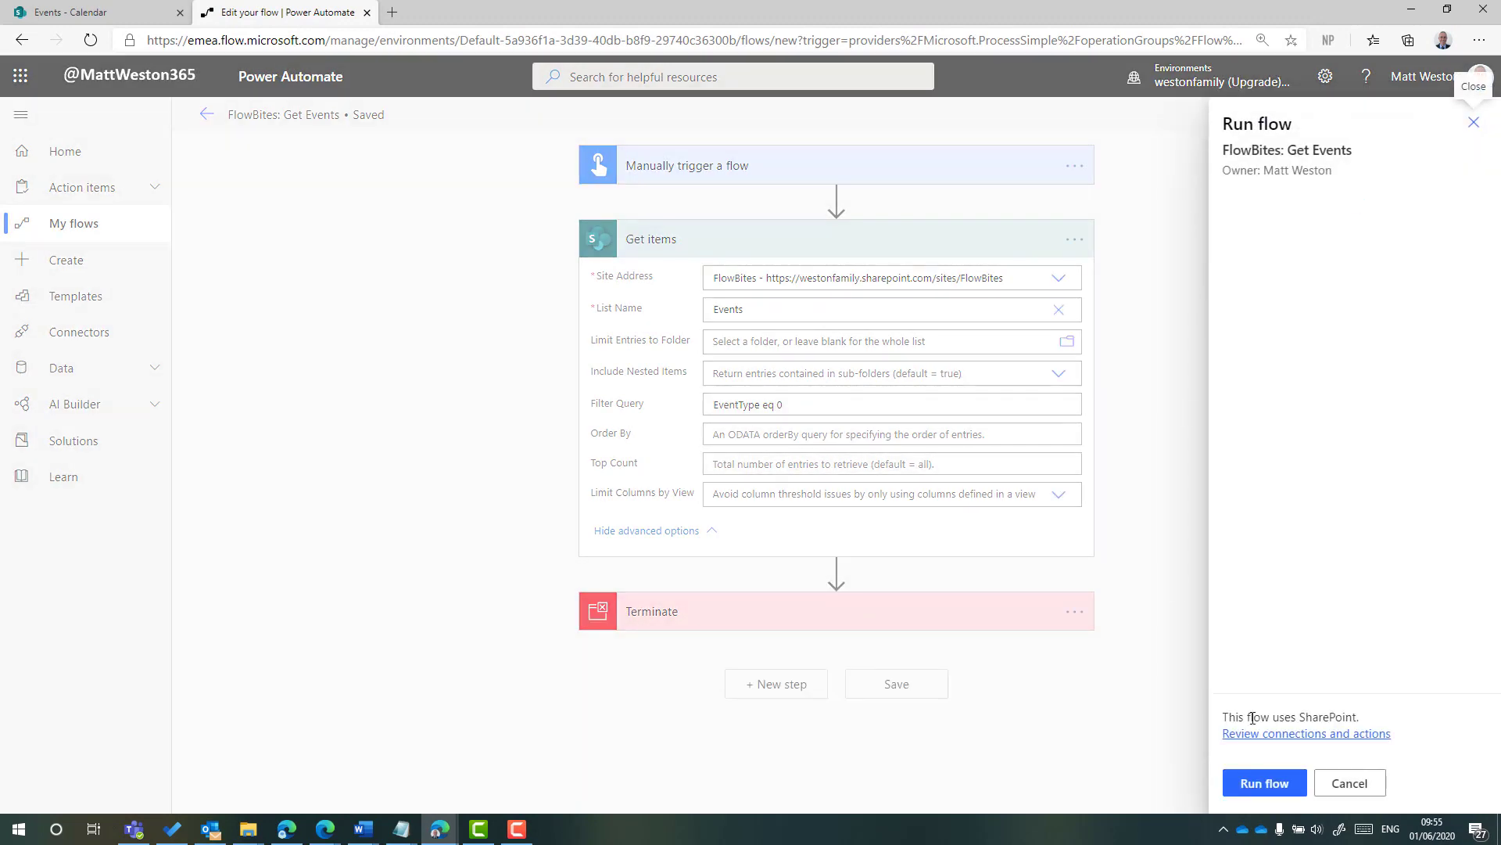
left_click(1258, 783)
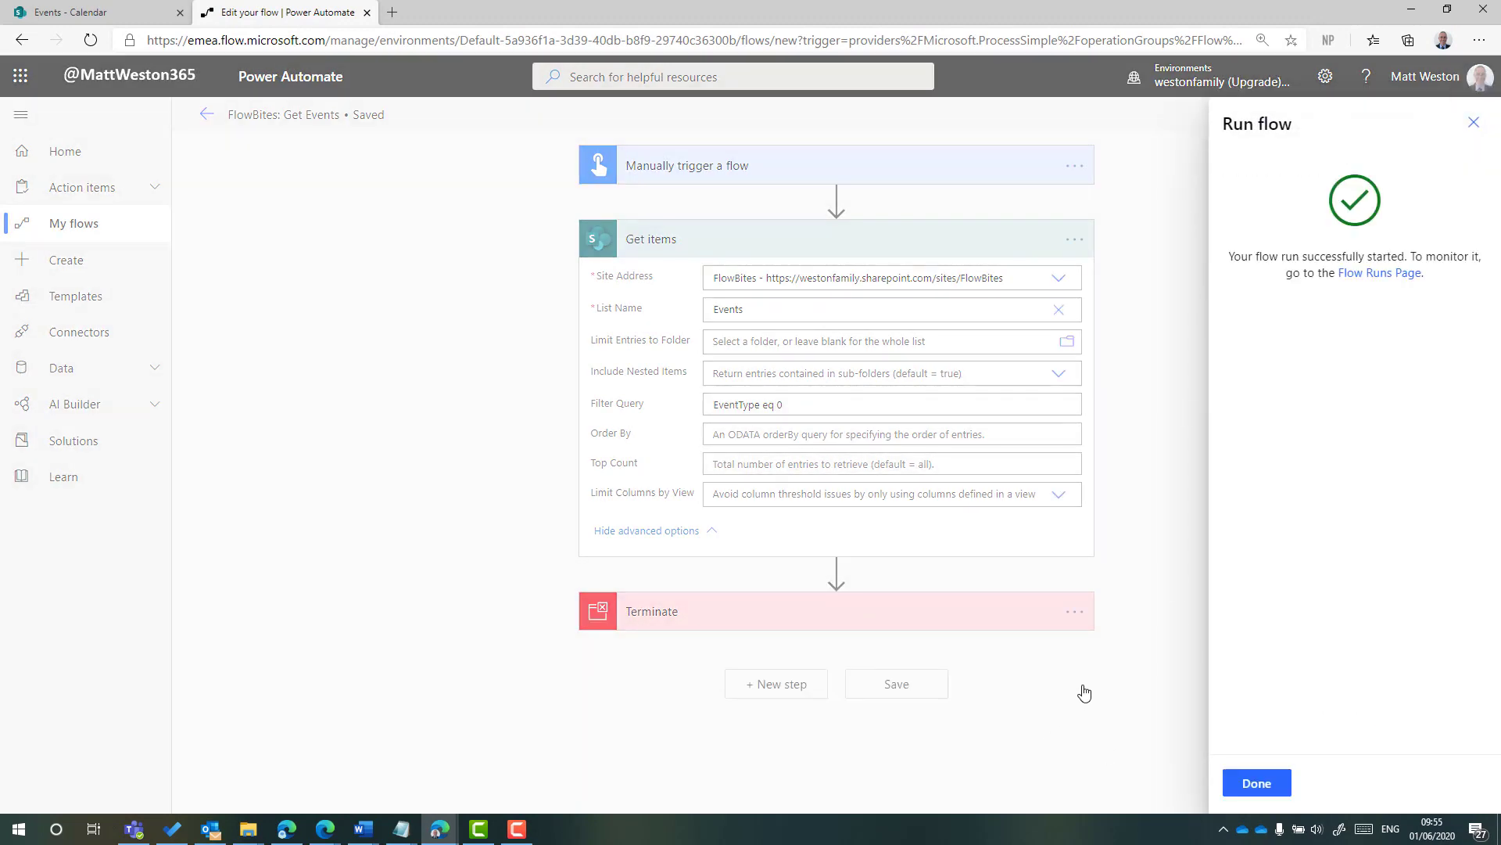
left_click(1250, 786)
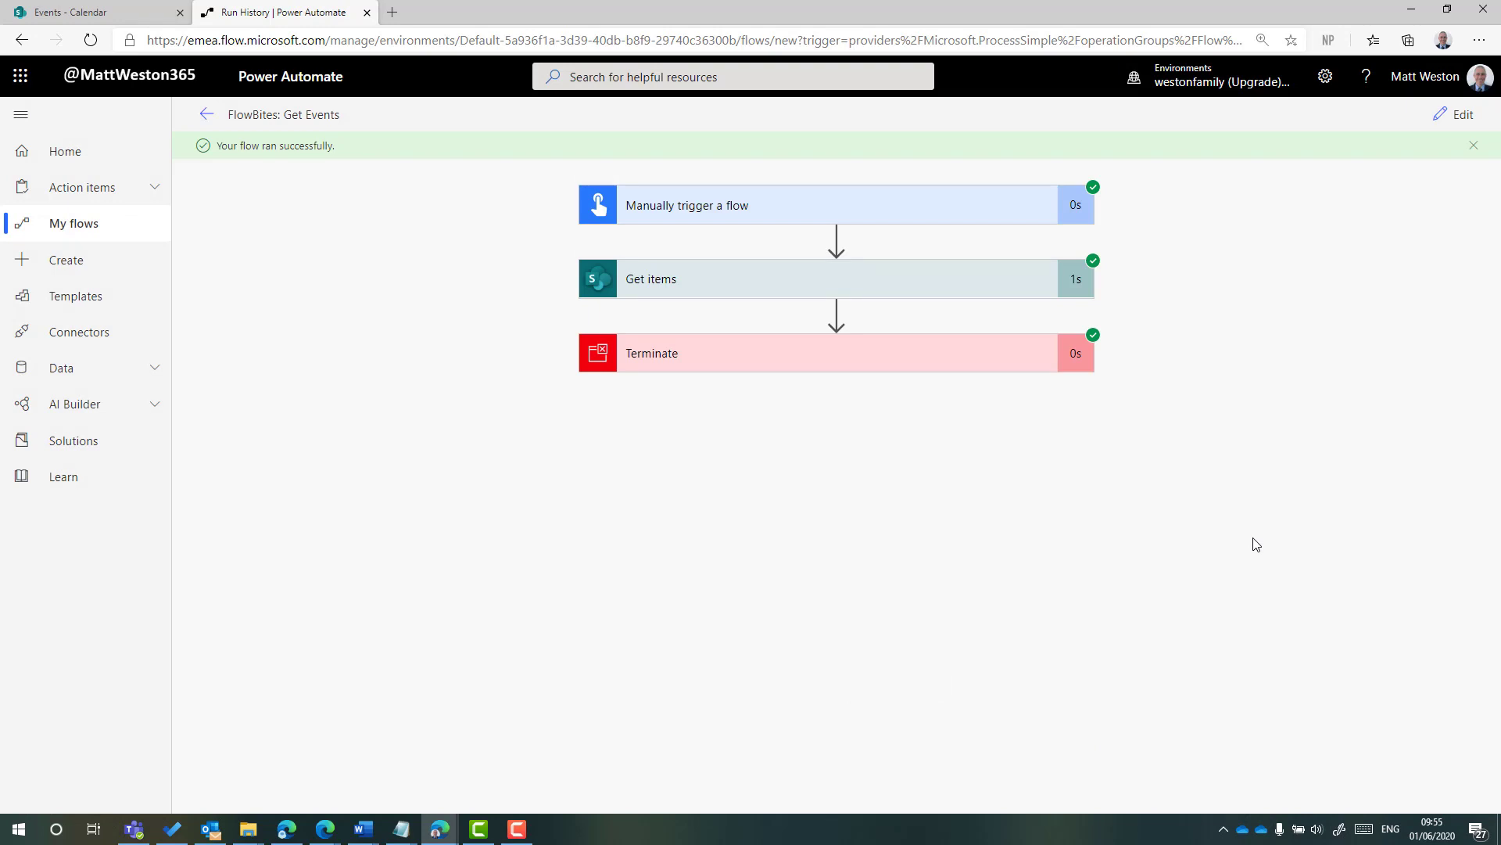
- Copy the filtered Get items body output into another new Notepad document and maximize its window
left_click(883, 287)
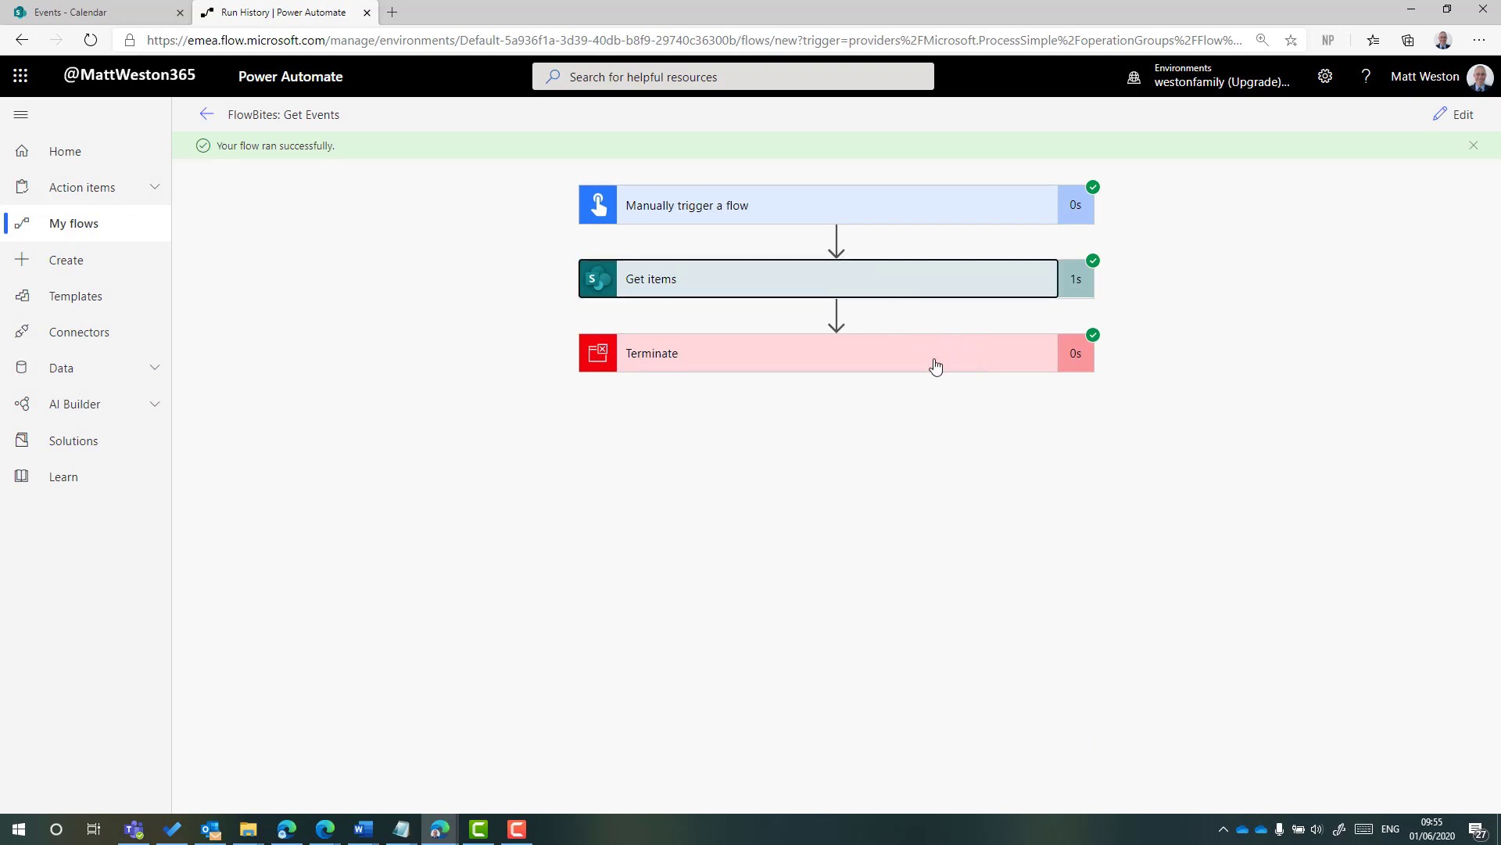
scroll(1119, 496, "down", 4)
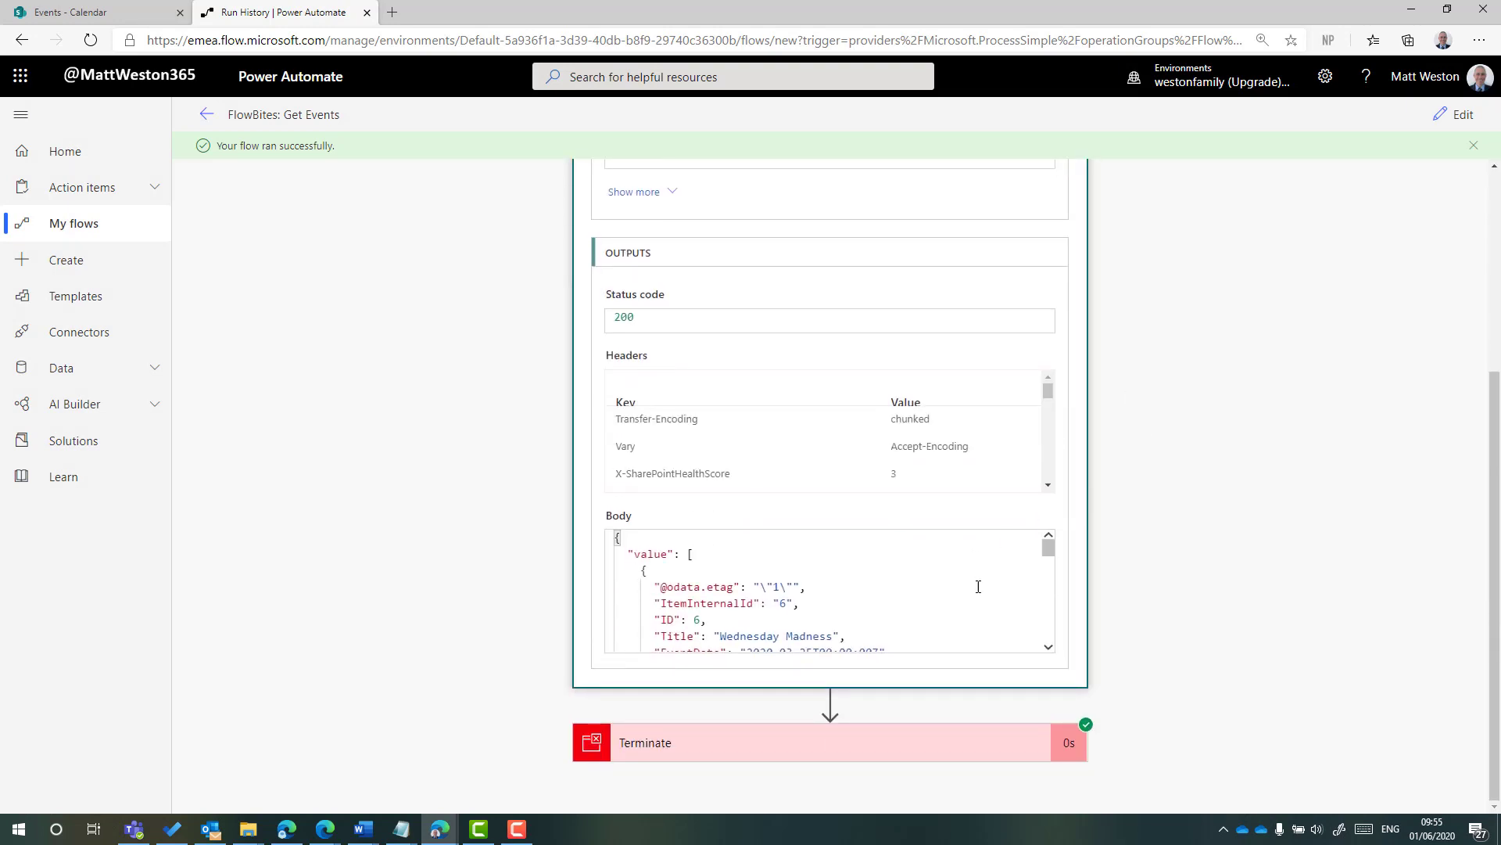
left_click(945, 594)
key("ctrl+a")
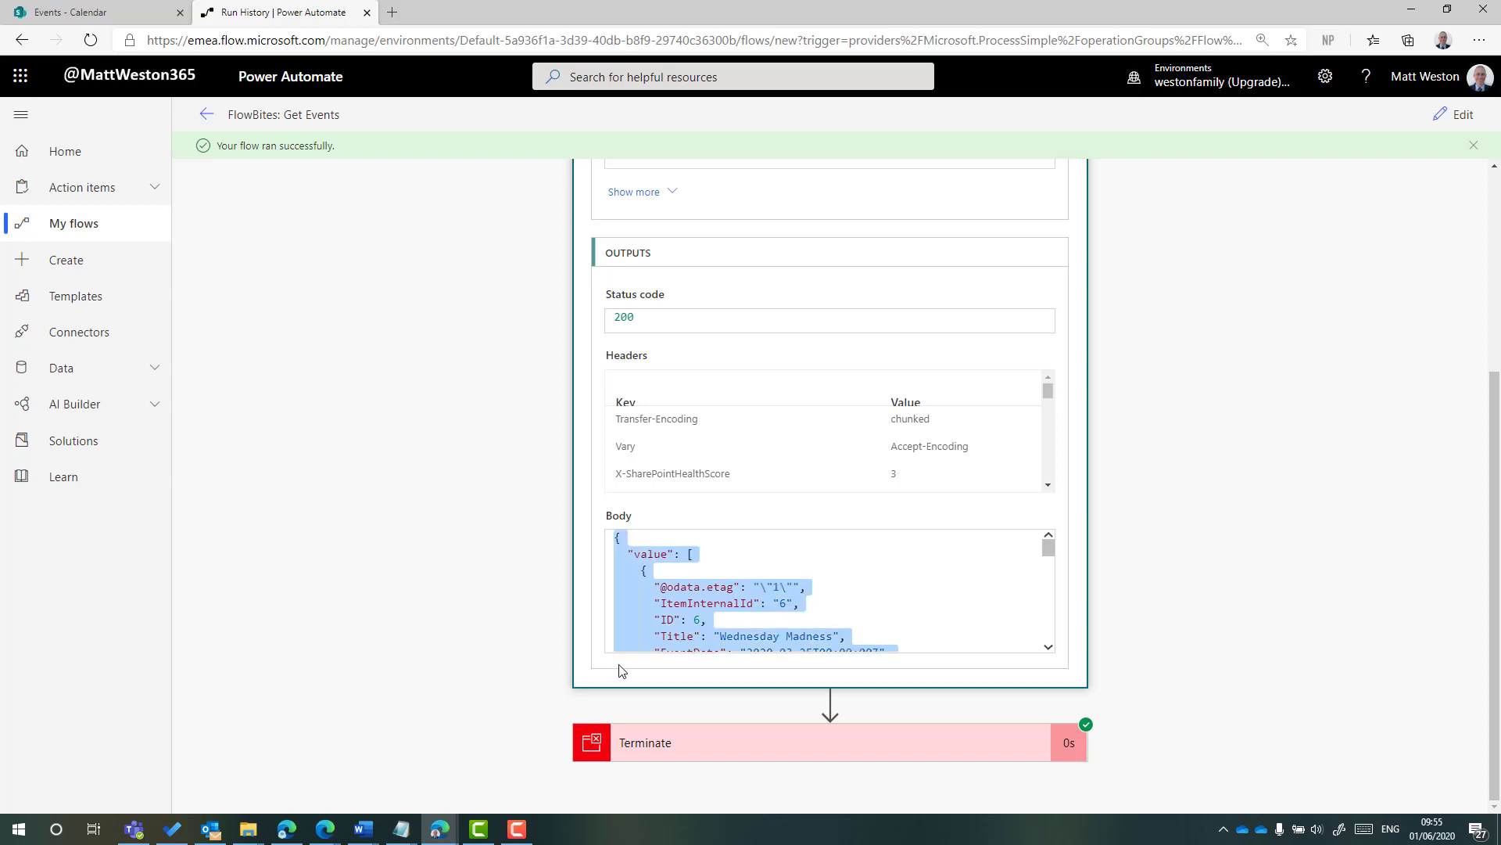
right_click(405, 829)
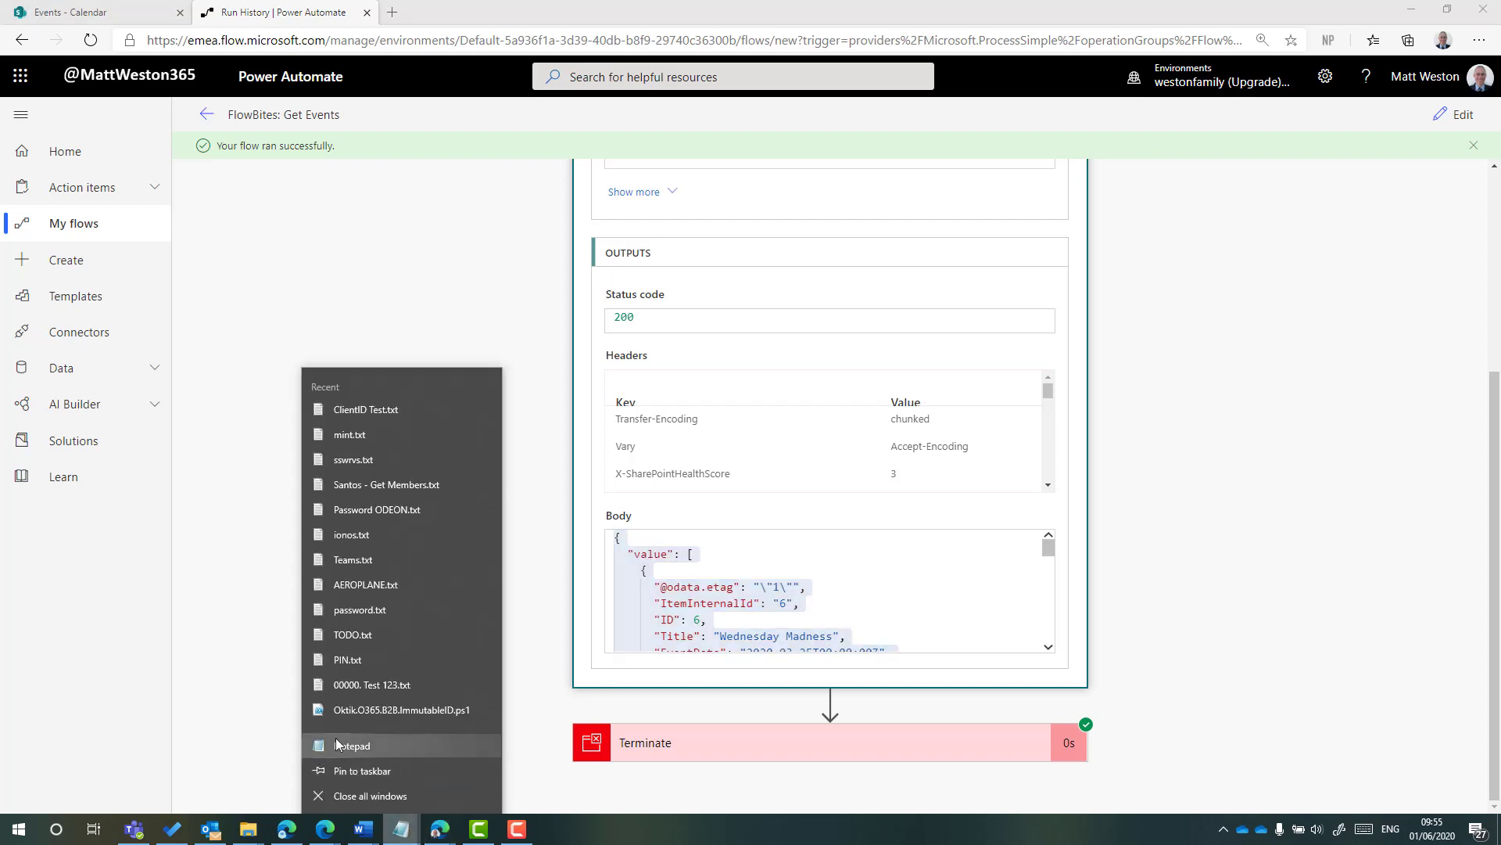
left_click(352, 745)
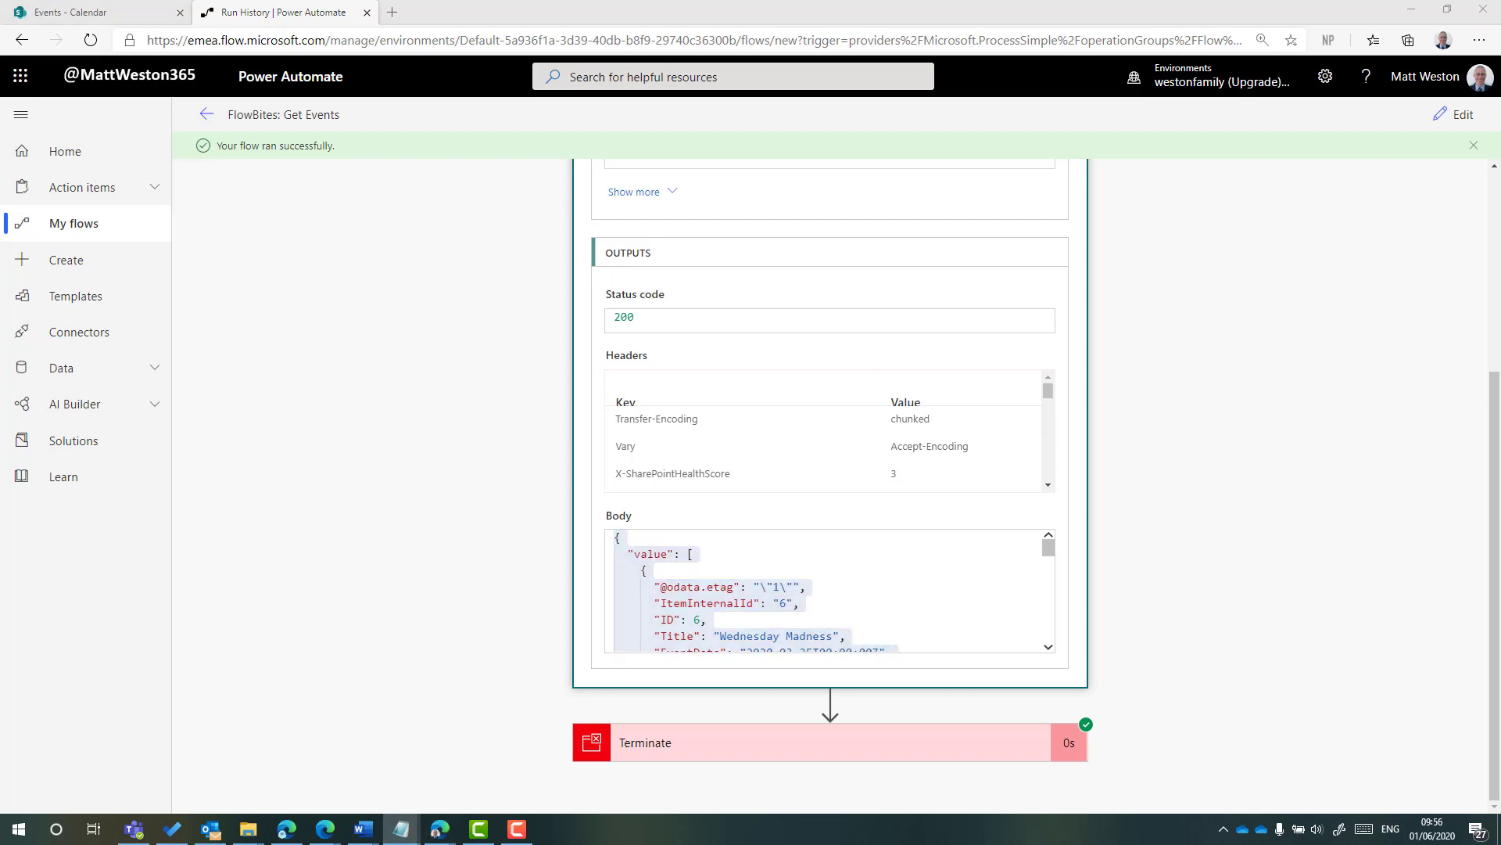
key("ctrl+v")
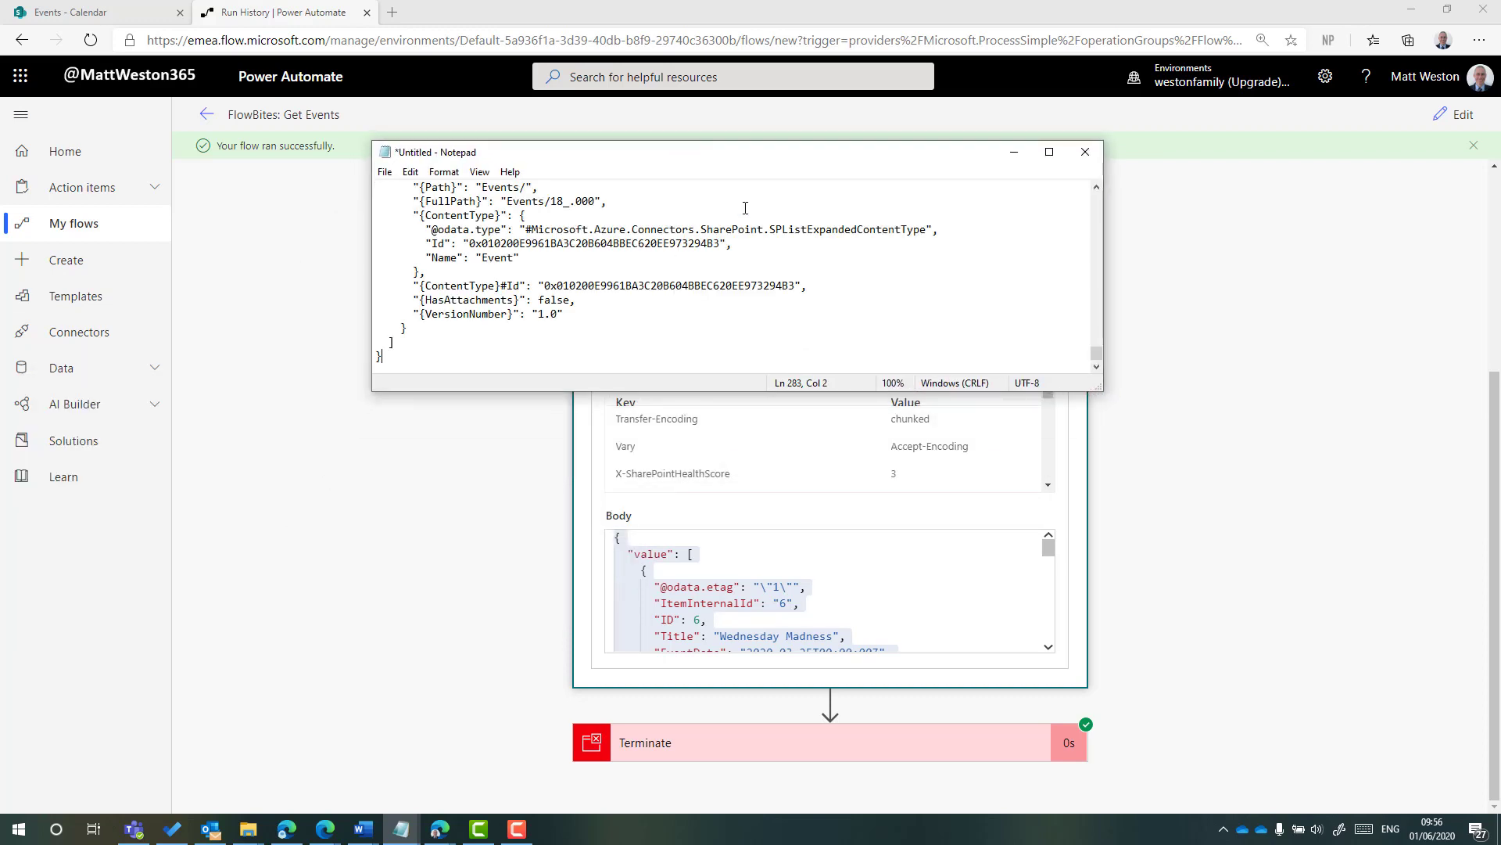
left_click(1049, 152)
- Examine the "Happy Monday" record's title and EventType, and check the end of the filtered output for any recurring event
scroll(456, 342, "up", 4)
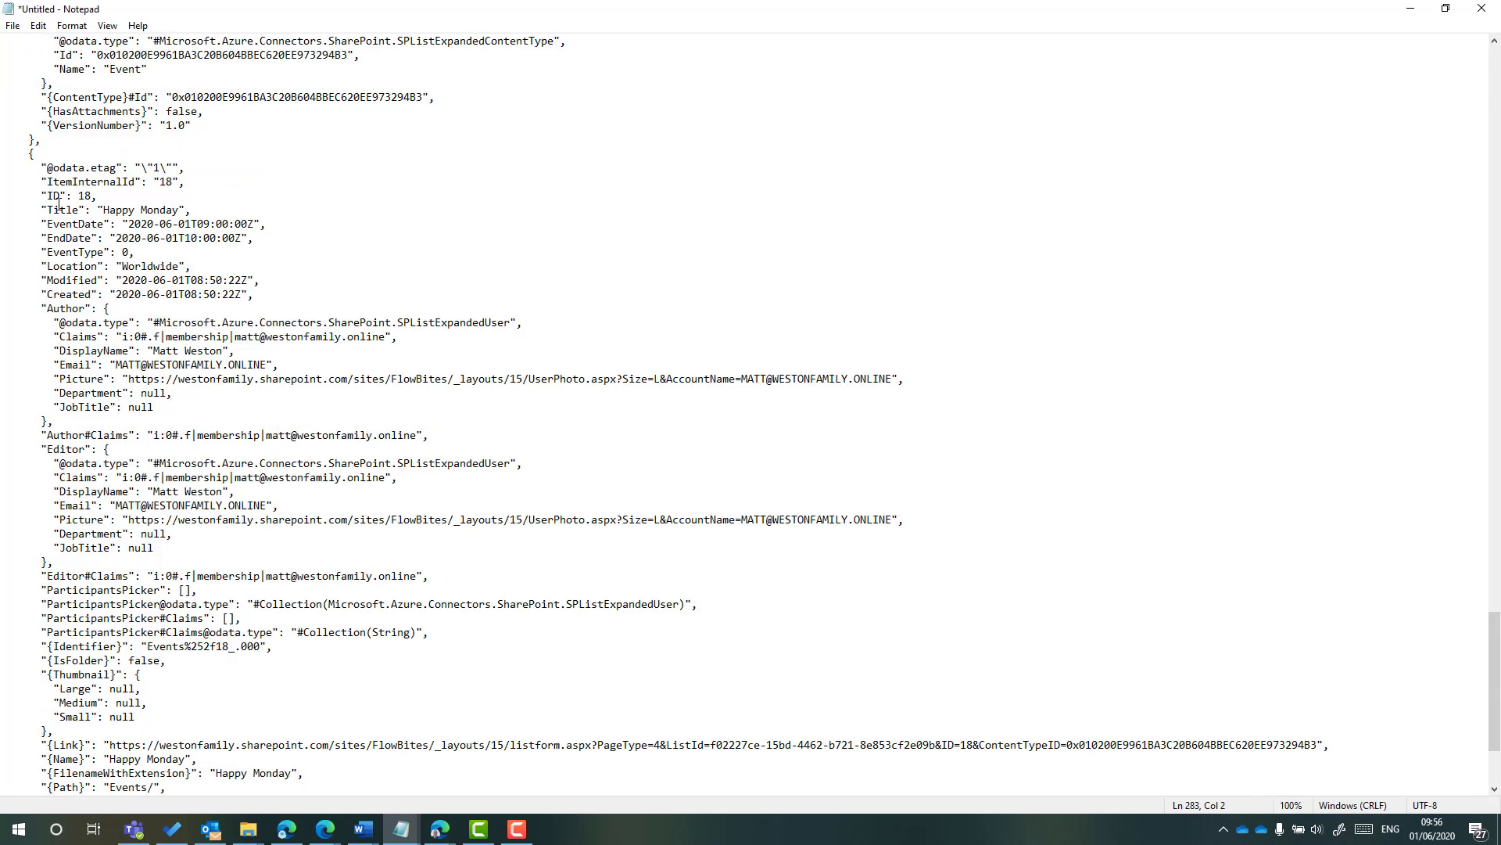
double_click(98, 210)
left_click_drag(54, 252, 131, 252)
scroll(154, 327, "down", 4)
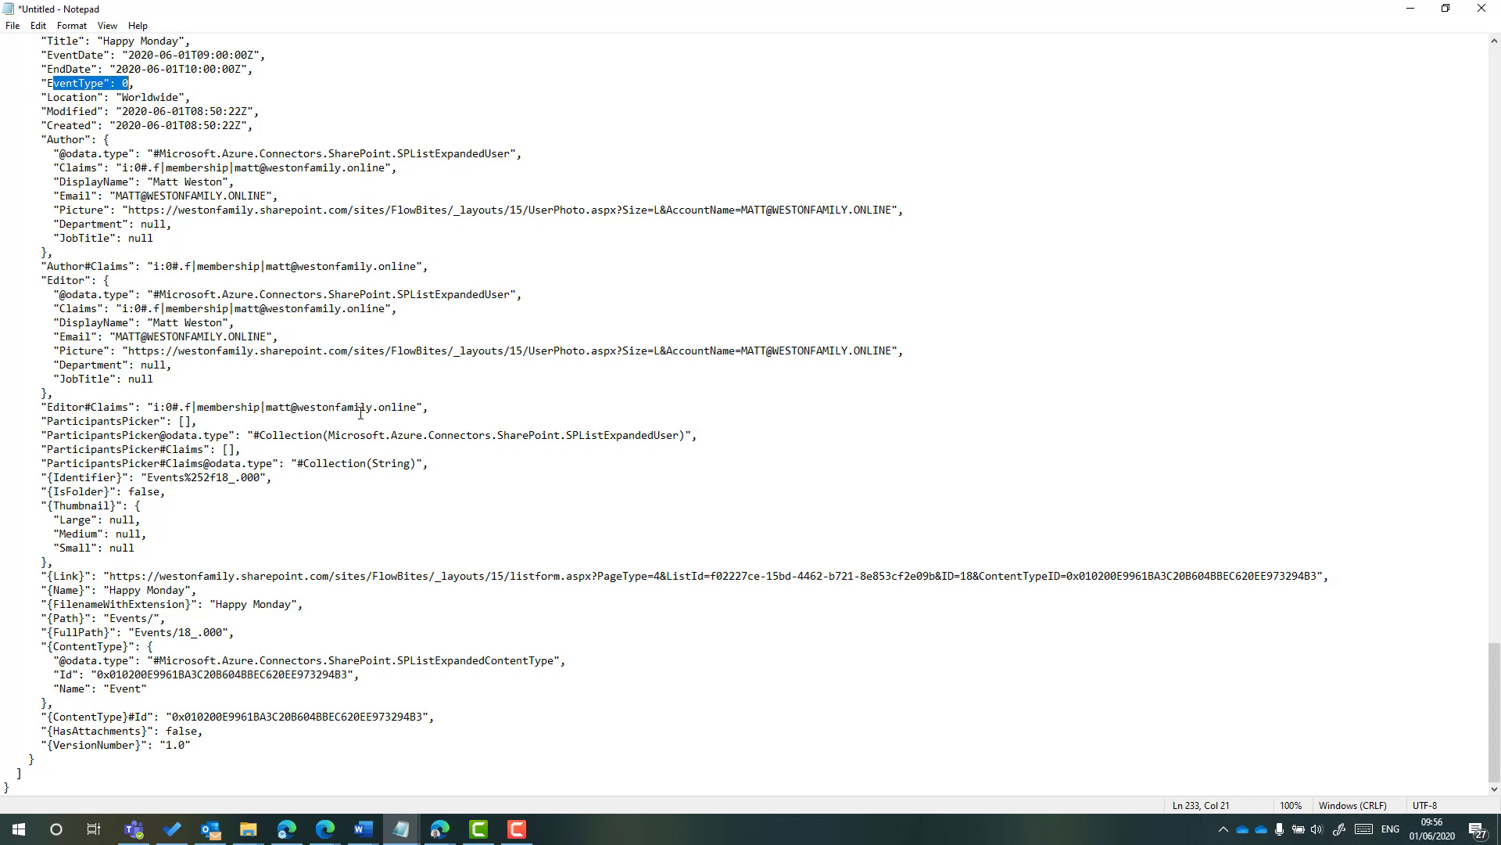
scroll(360, 413, "up", 1)
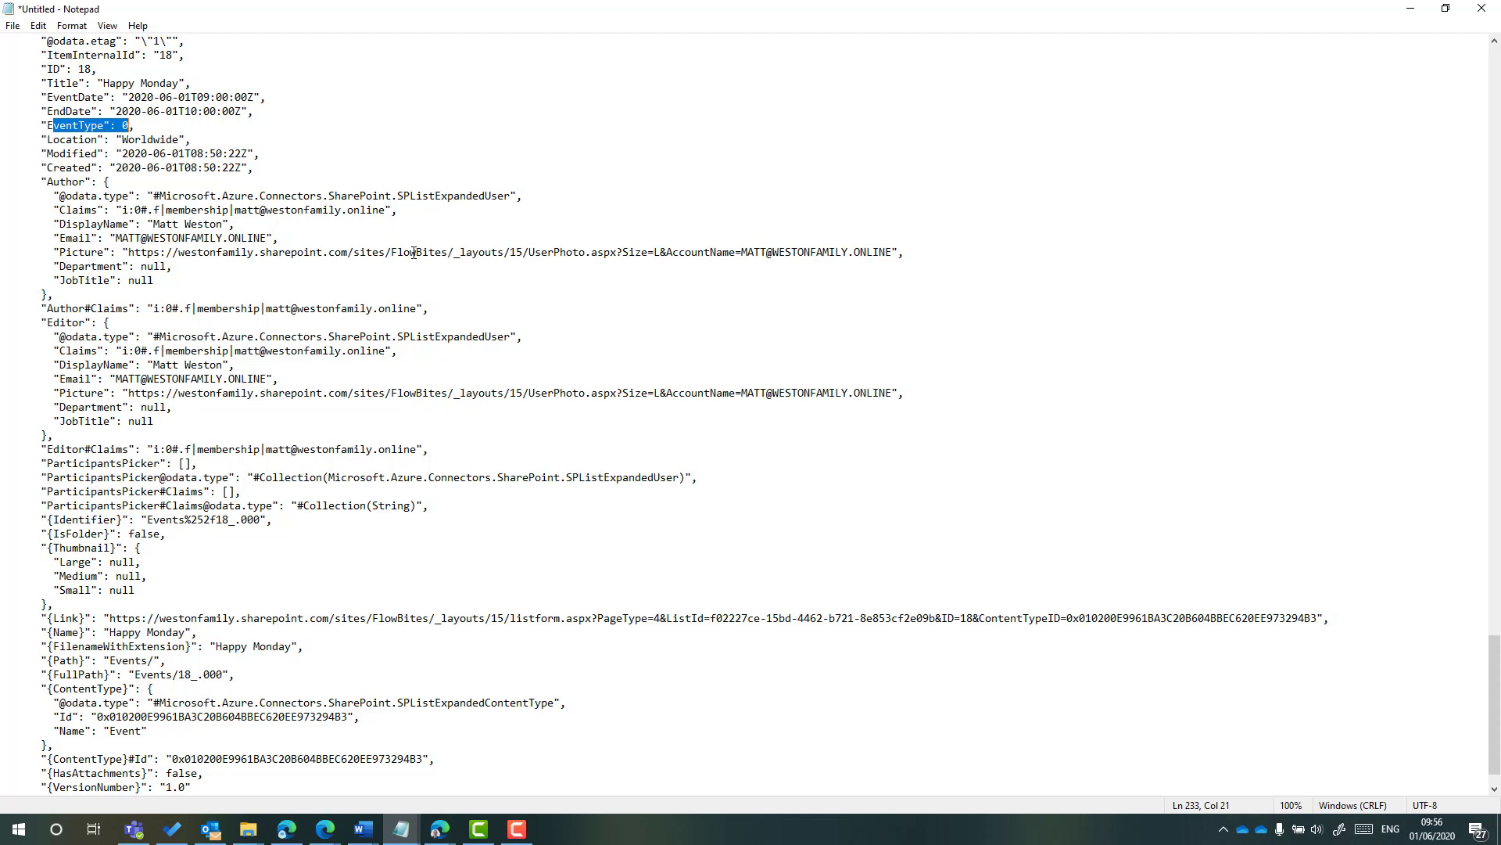
- Clear the entire filtered output from the current Notepad document
left_click(457, 244)
key("ctrl+a")
key("Delete")
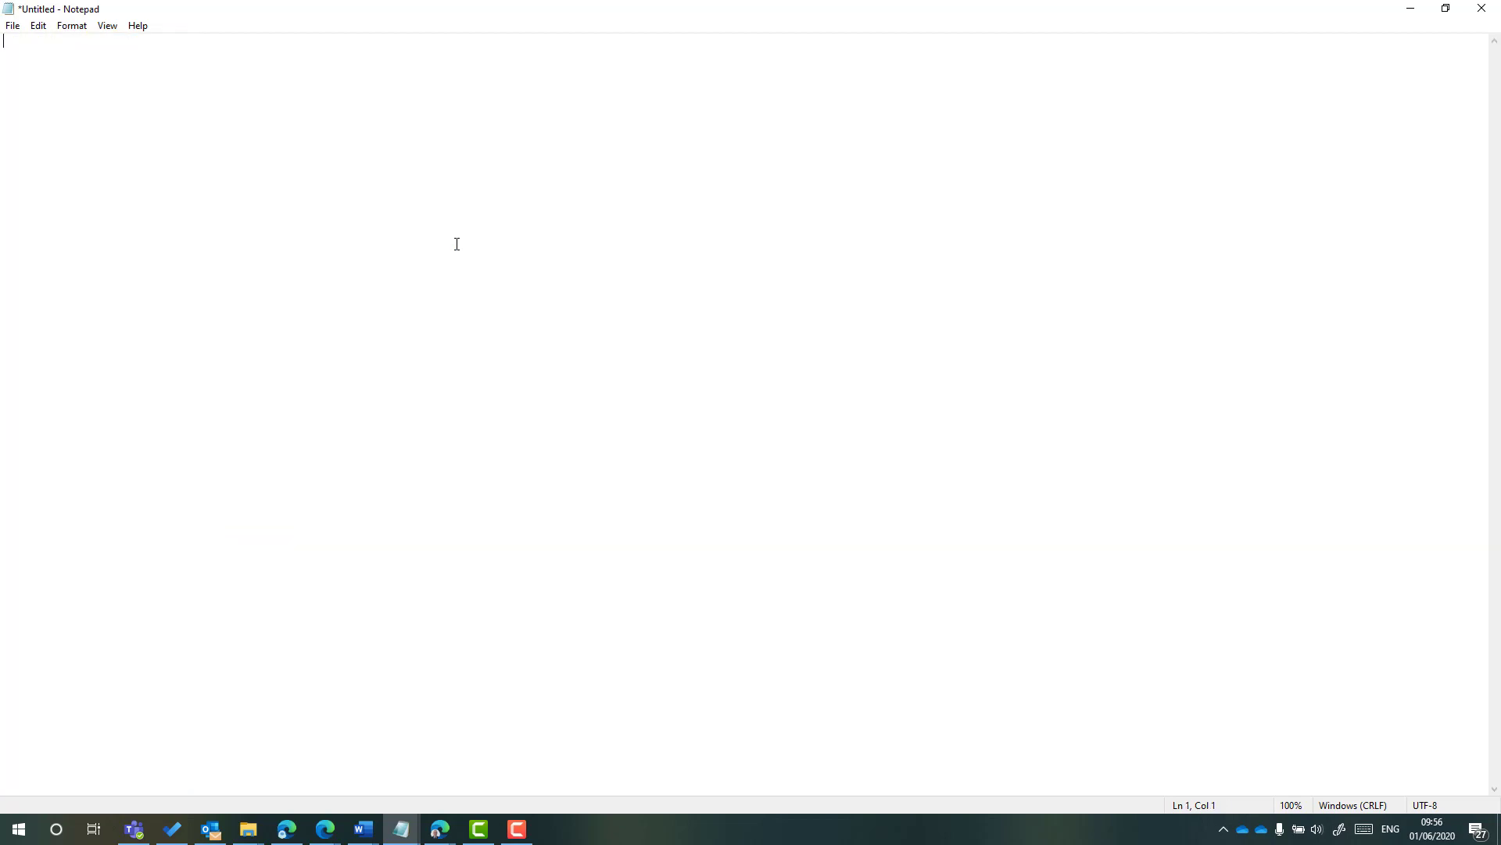
- Return to the flow in Power Automate, change the Get items Filter Query to "EventType eq 1", and save the flow
key("alt+Tab")
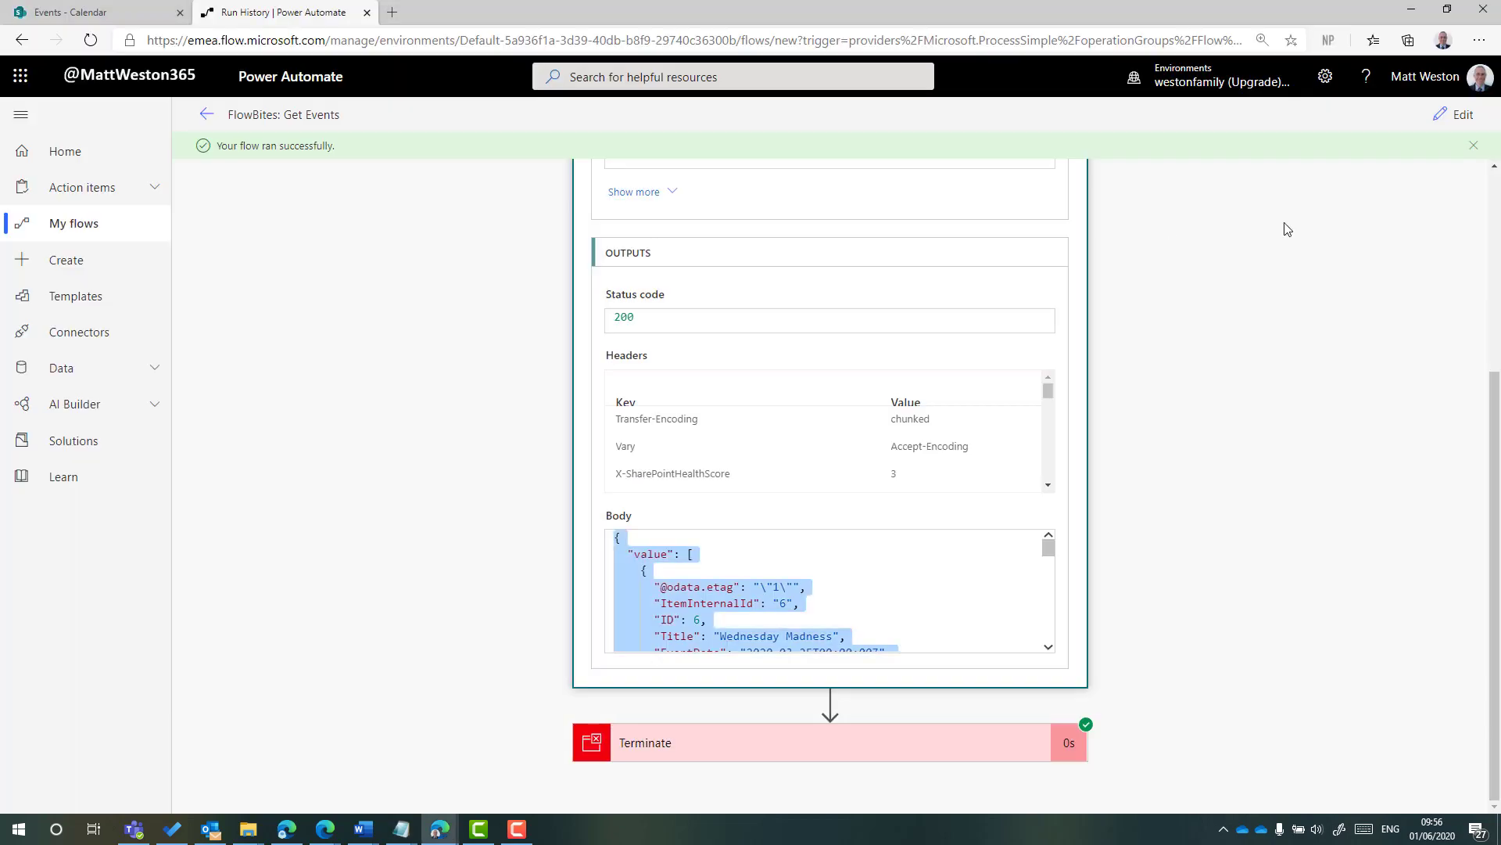
left_click(1459, 115)
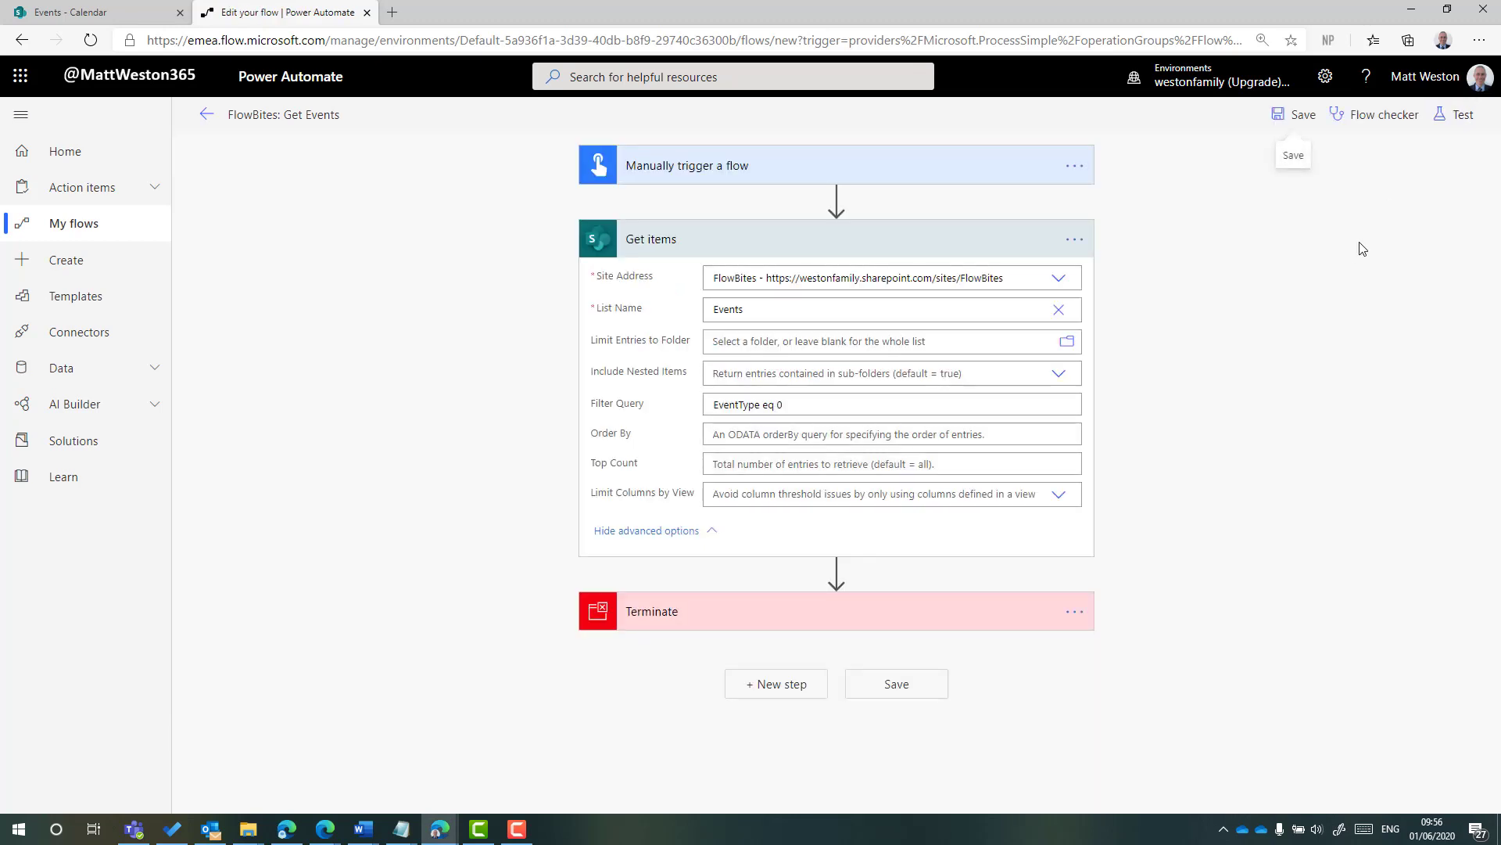
left_click(993, 404)
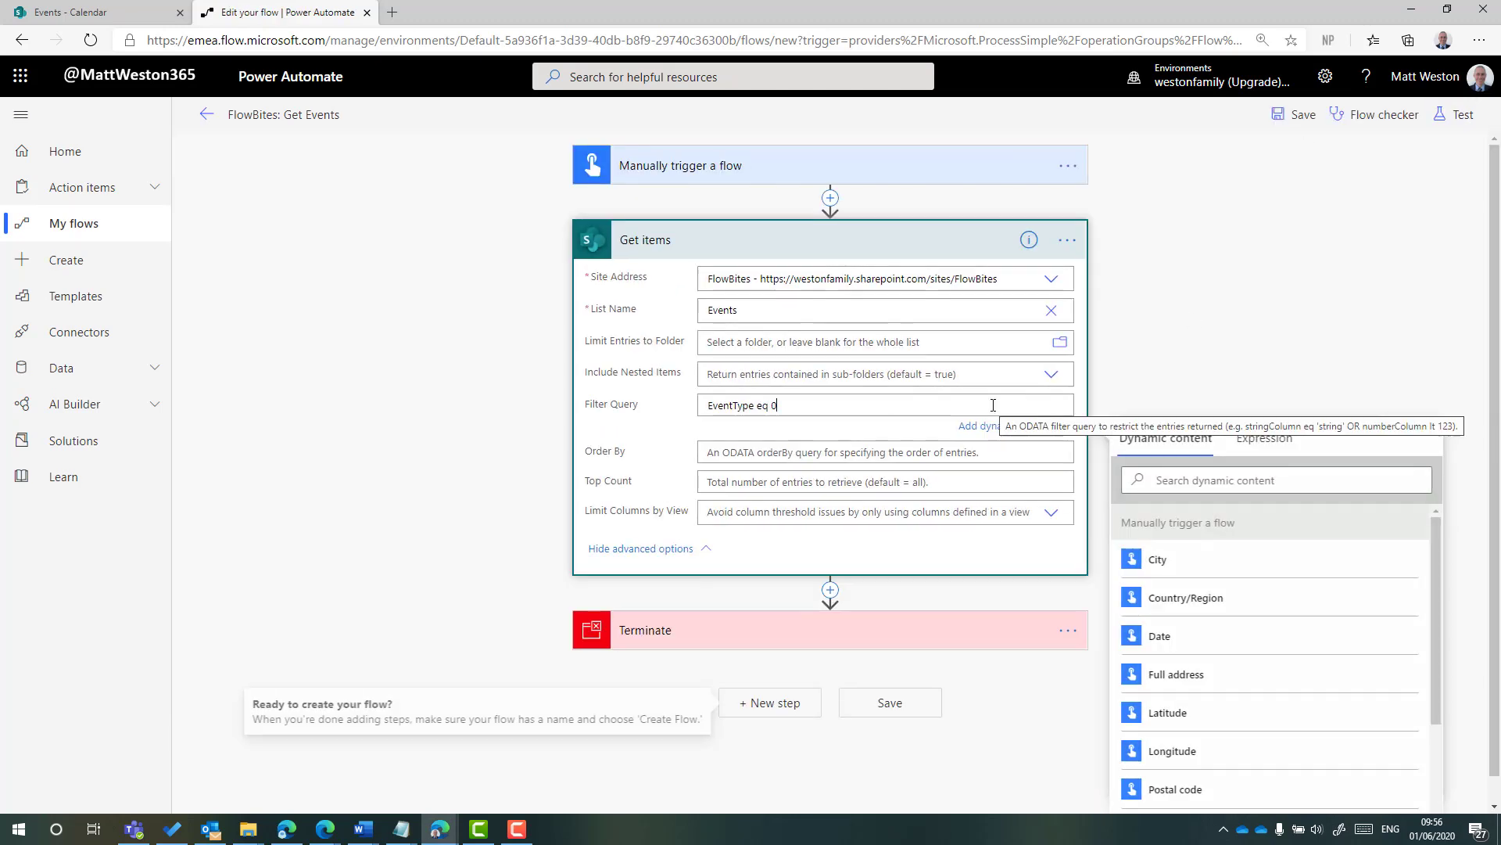
key("BackSpace")
type("1")
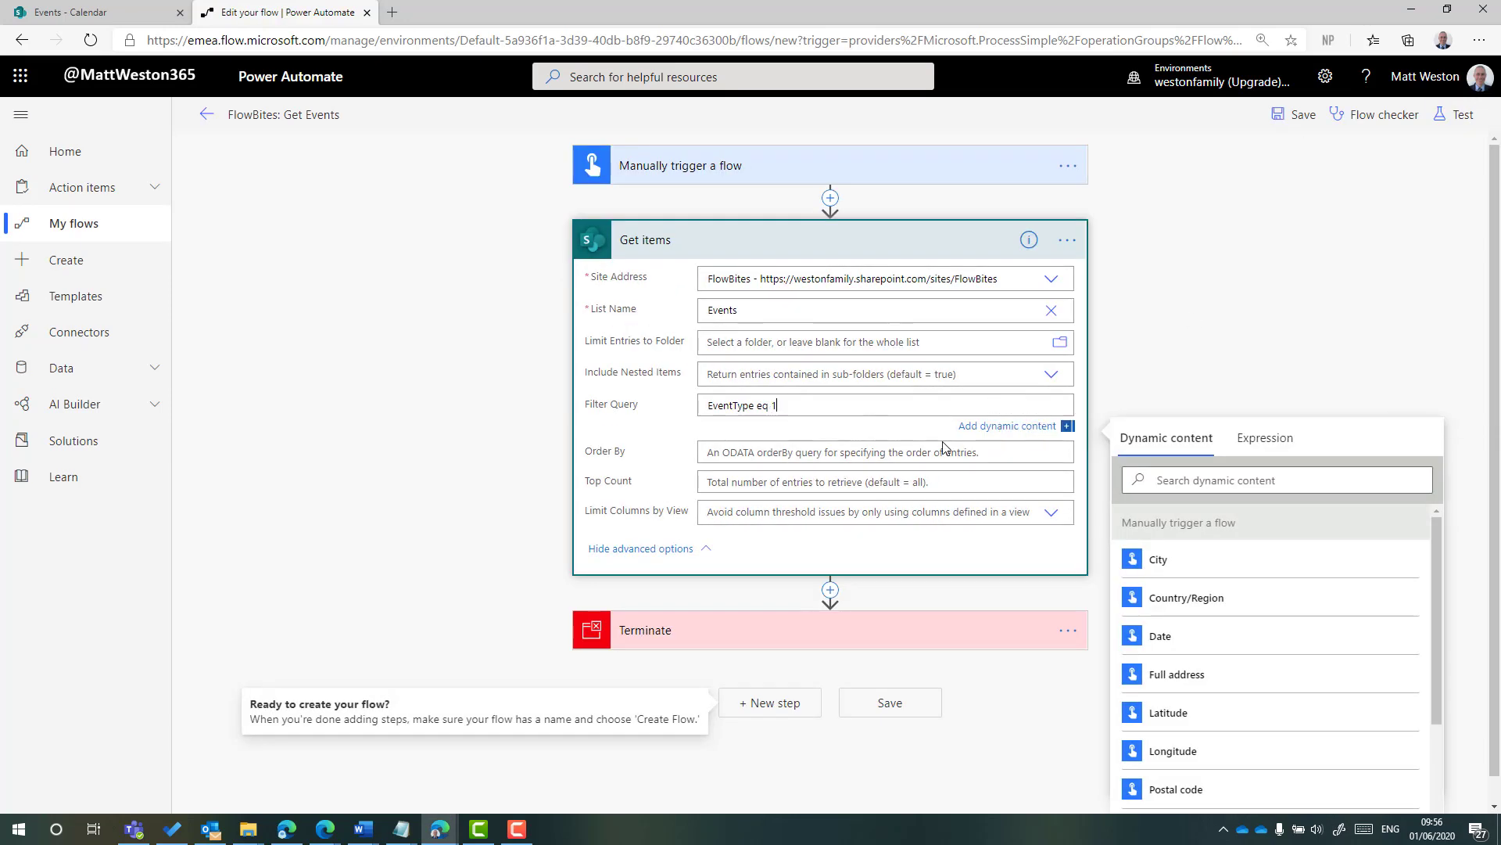
left_click(1300, 117)
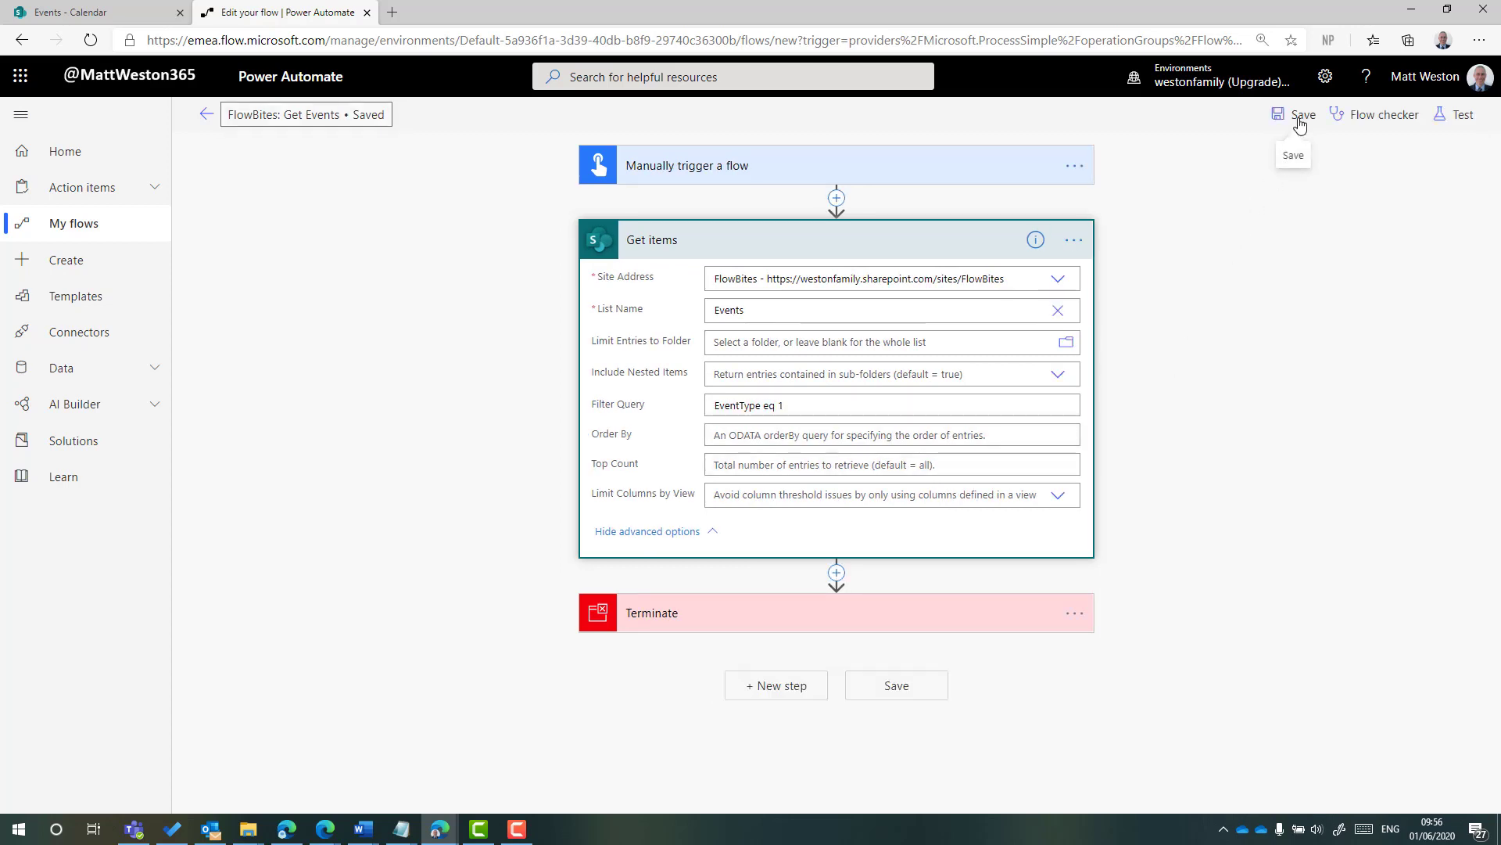
- Test the flow by performing the trigger action, run it, and close the run confirmation
left_click(1458, 115)
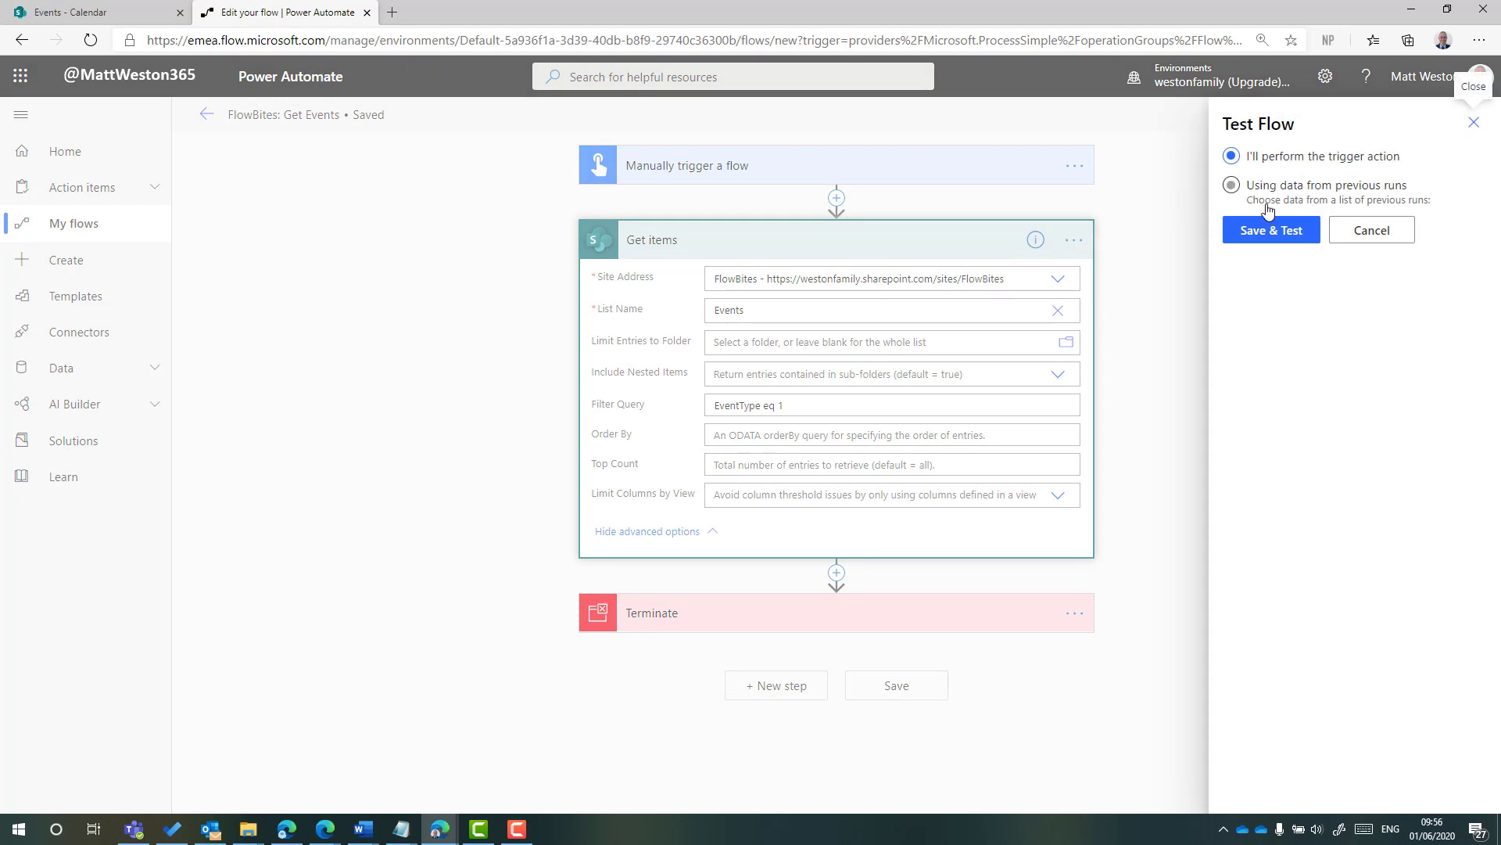
left_click(1279, 245)
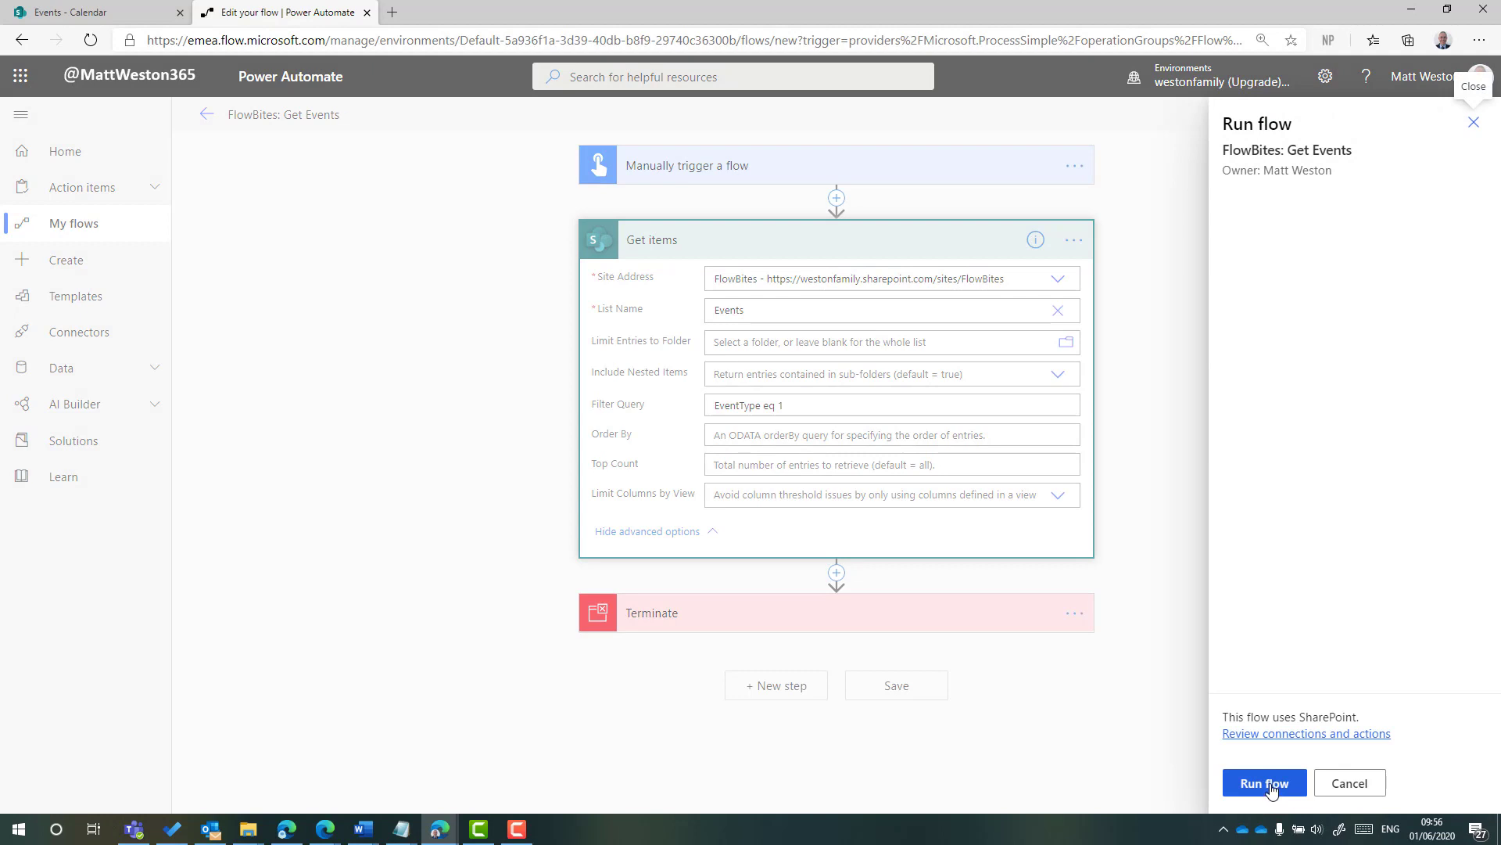
left_click(1261, 784)
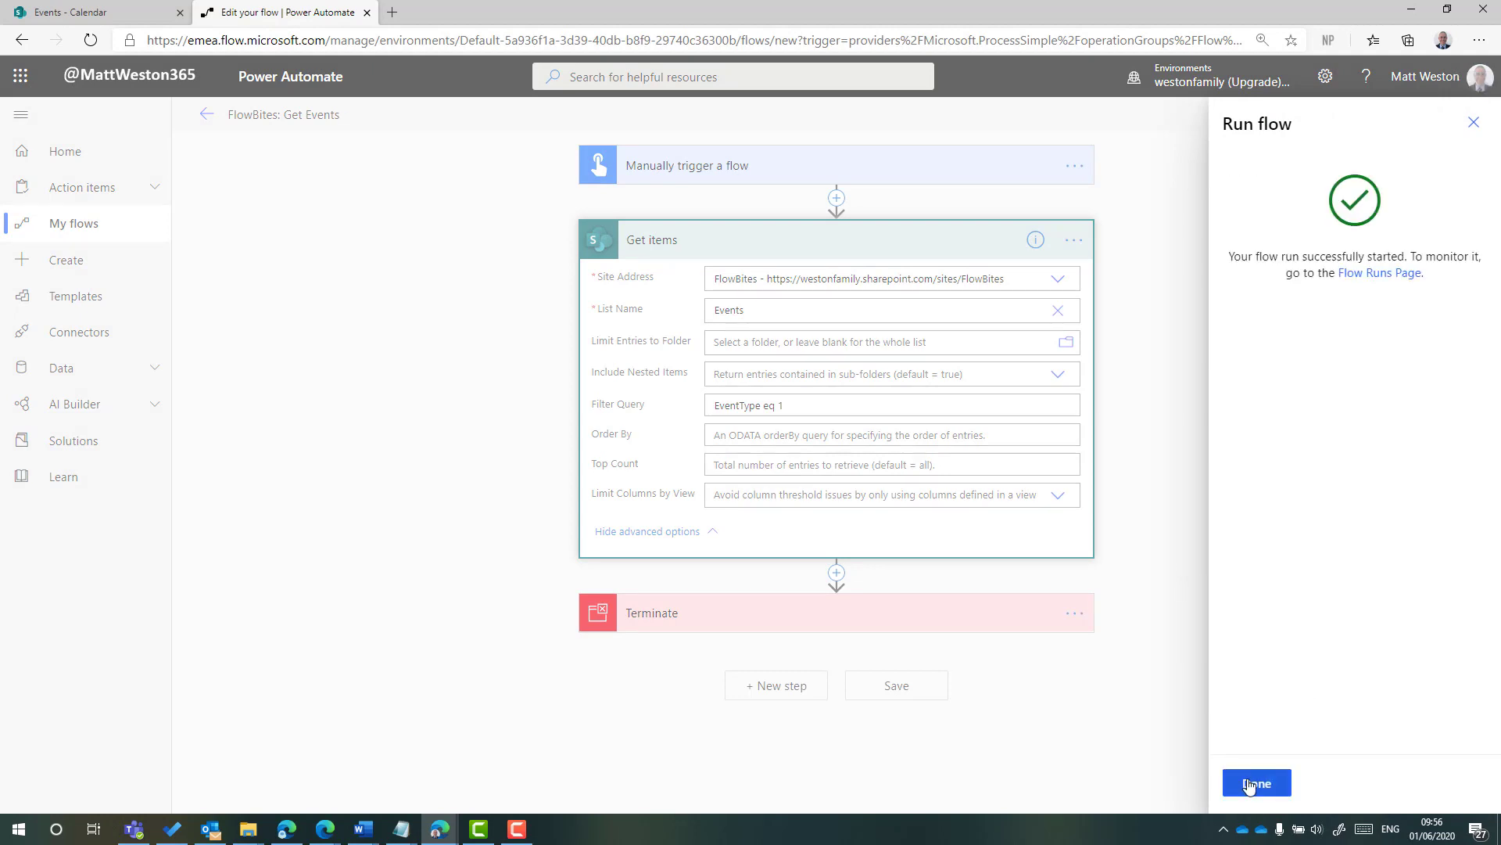
left_click(1253, 783)
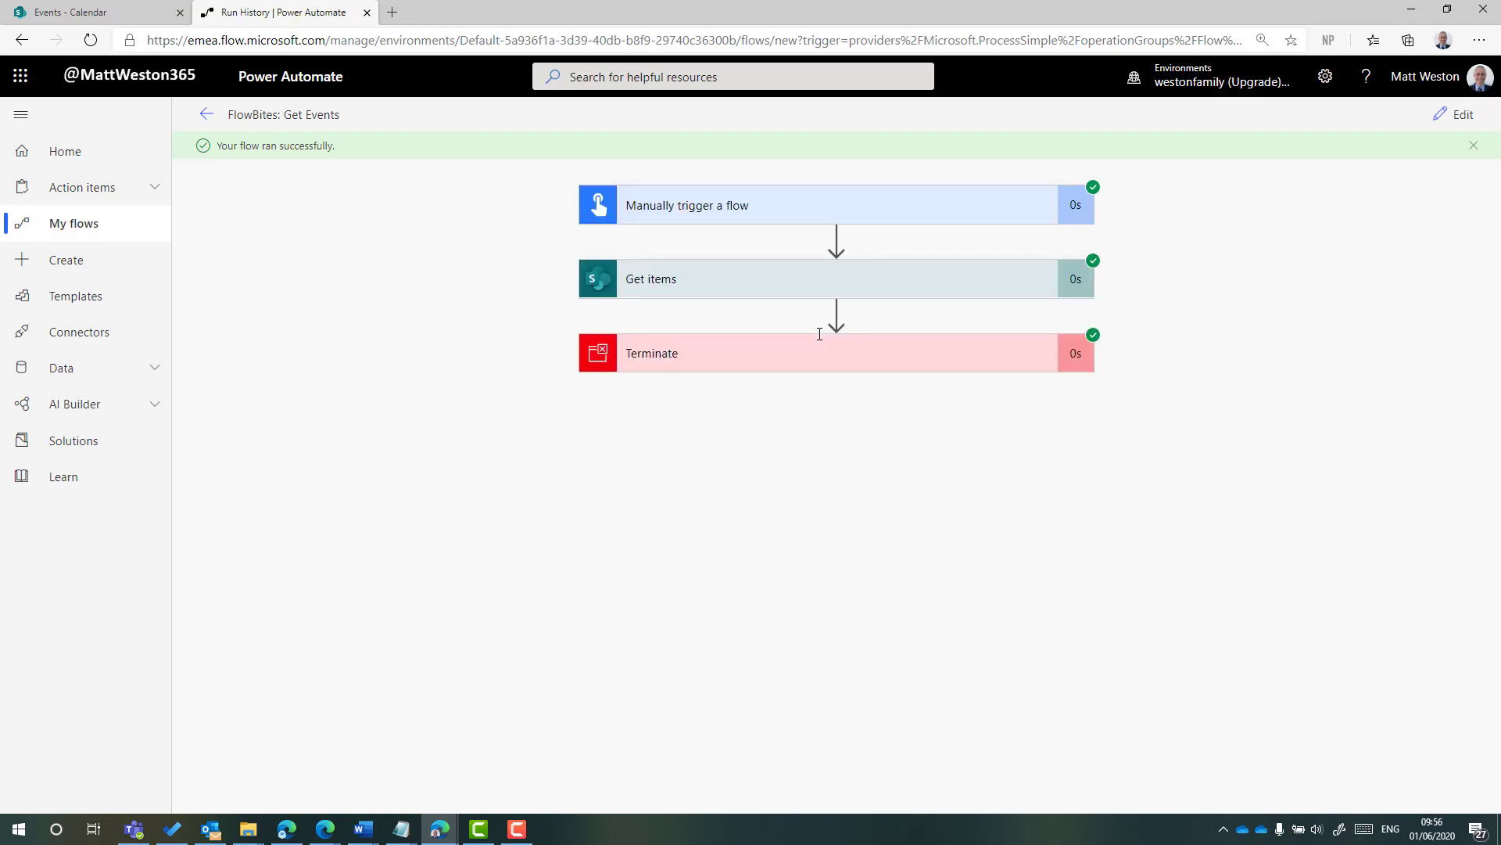
- Copy the Get items body output from the run into the emptied Notepad document
left_click(716, 283)
scroll(1124, 578, "down", 4)
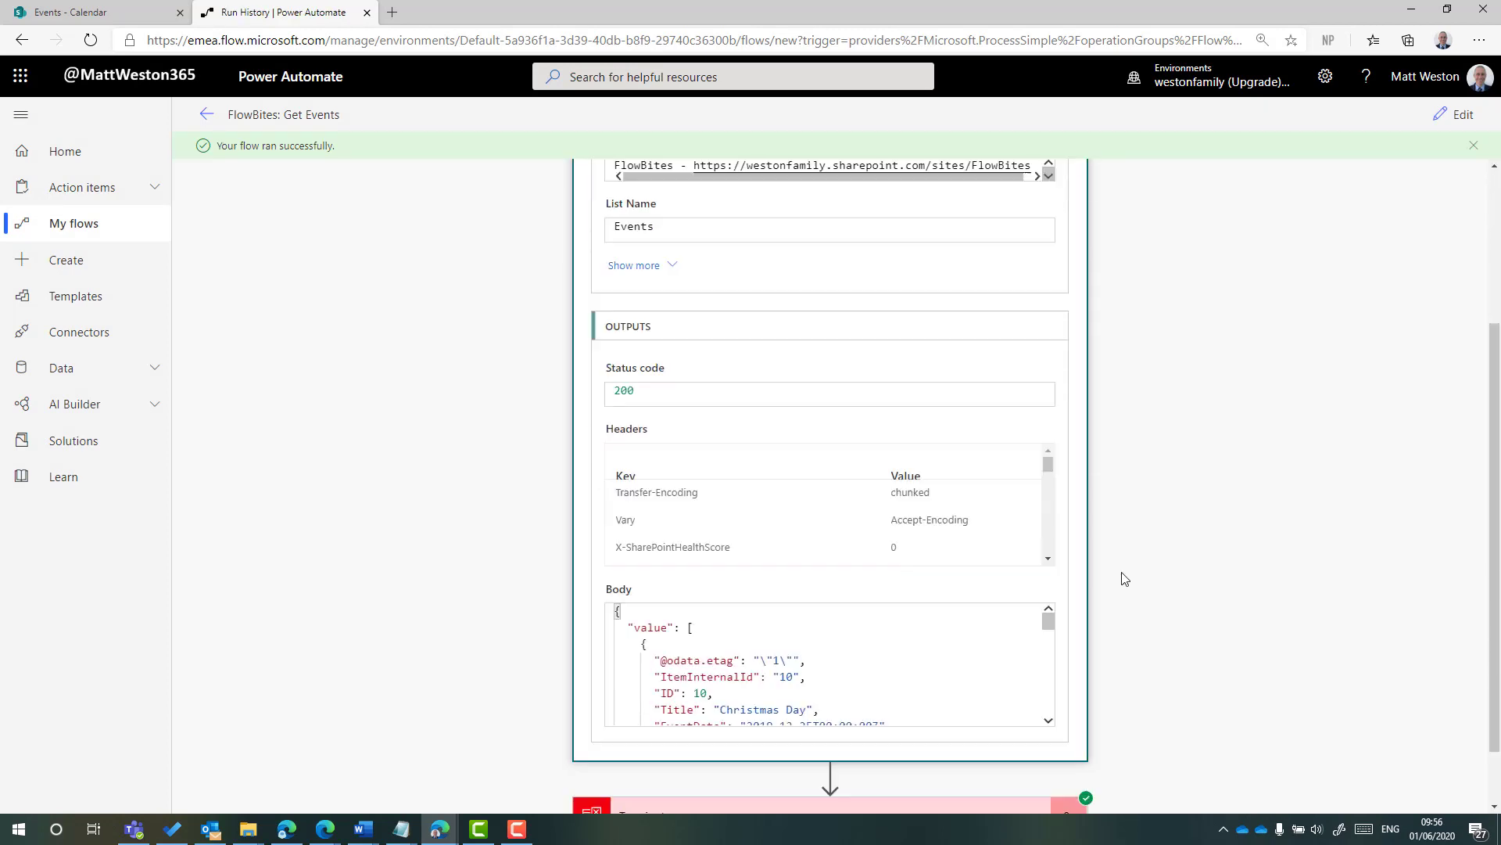
left_click(990, 647)
key("ctrl+a")
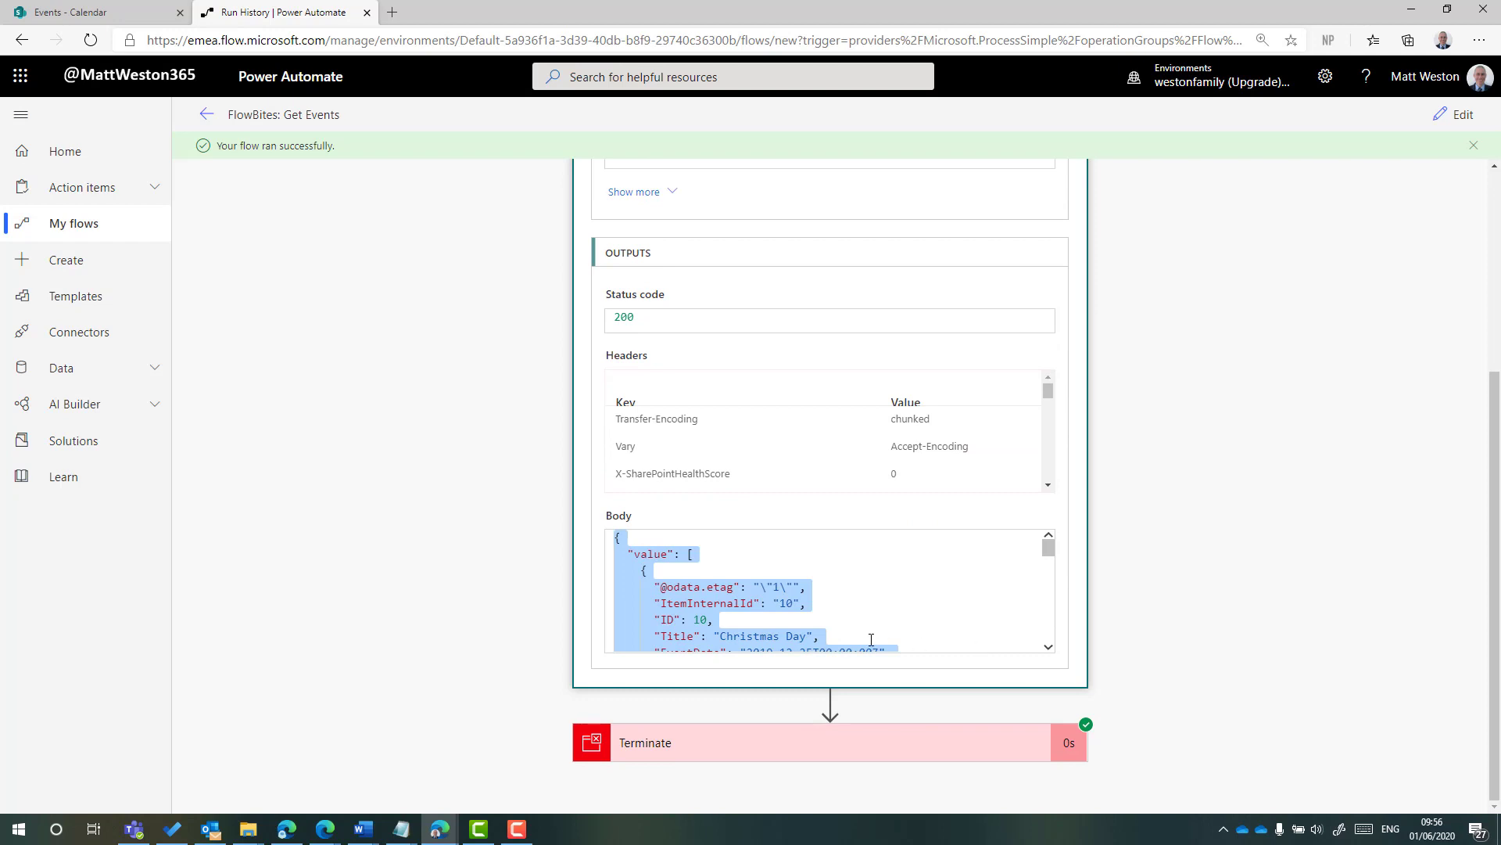
left_click(401, 829)
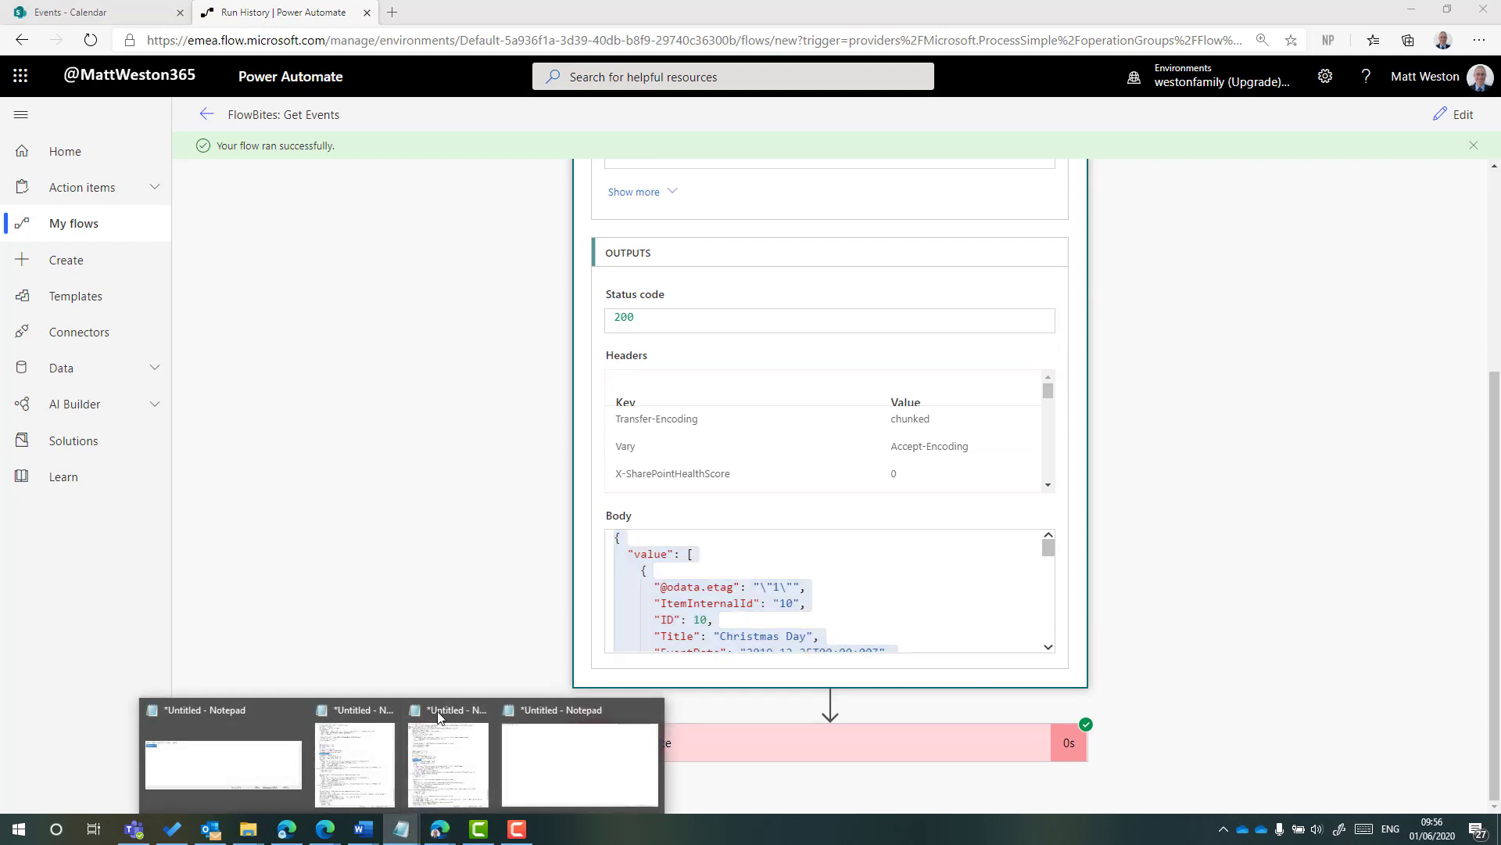
left_click(562, 761)
key("ctrl+v")
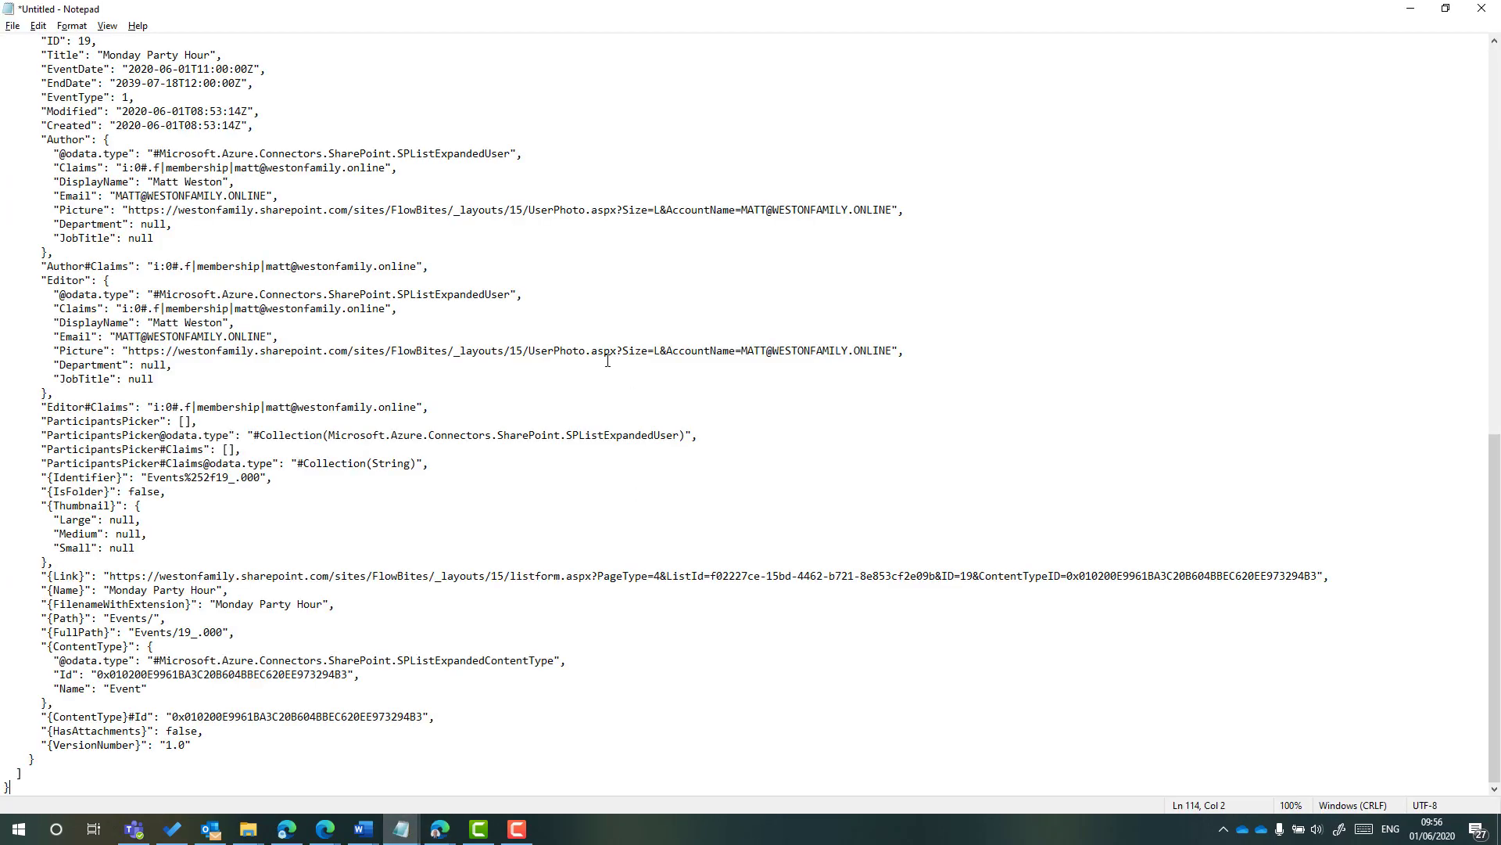
- Examine the title, EventDate, EndDate and EventType of the "Monday Party Hour" record in the pasted output
scroll(236, 132, "up", 1)
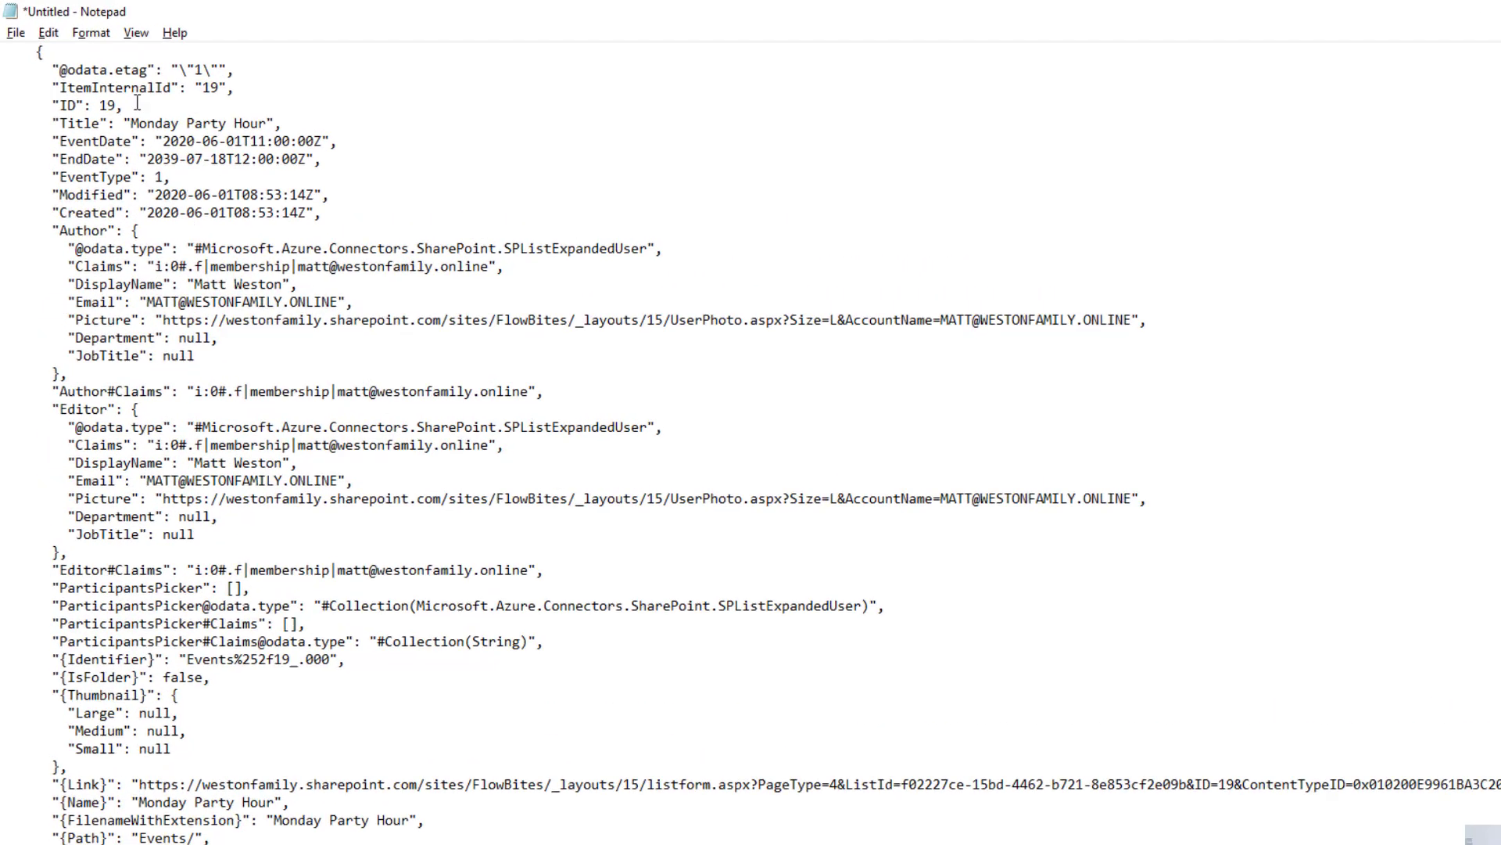
double_click(145, 95)
left_click(290, 192)
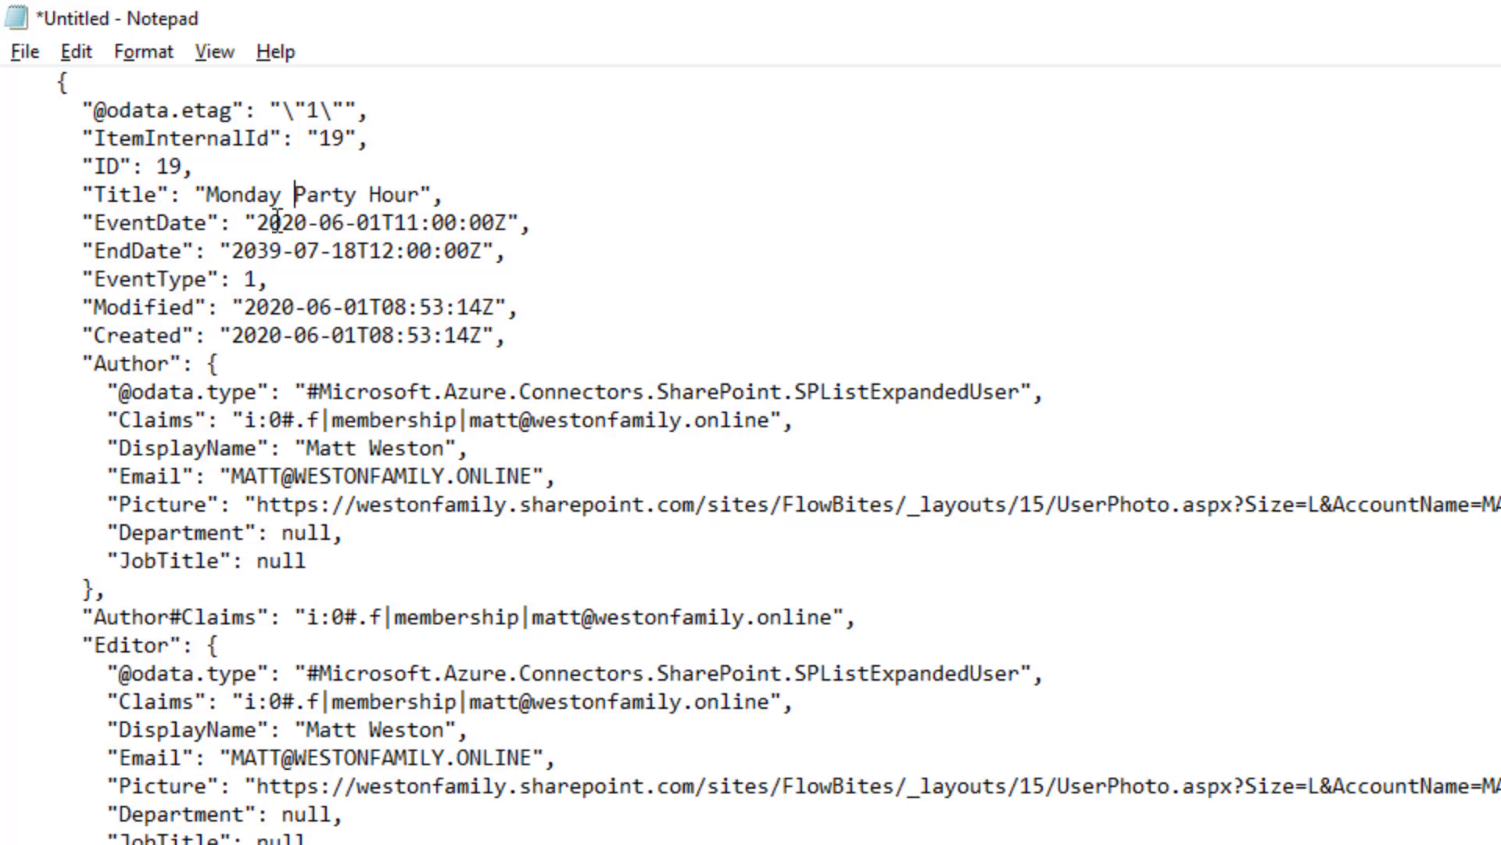
left_click_drag(270, 225, 383, 224)
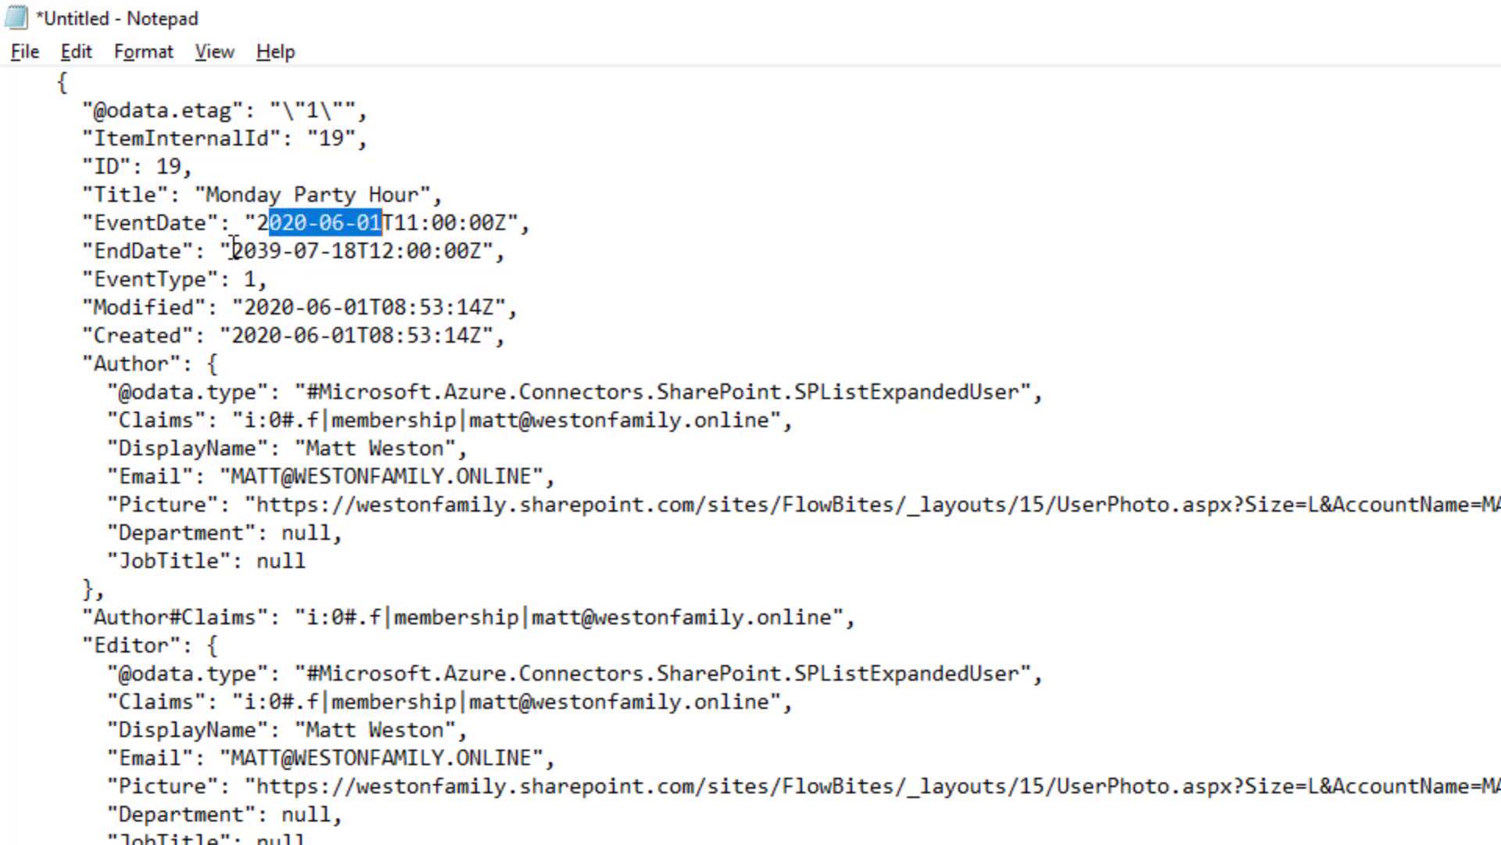
left_click_drag(232, 251, 444, 251)
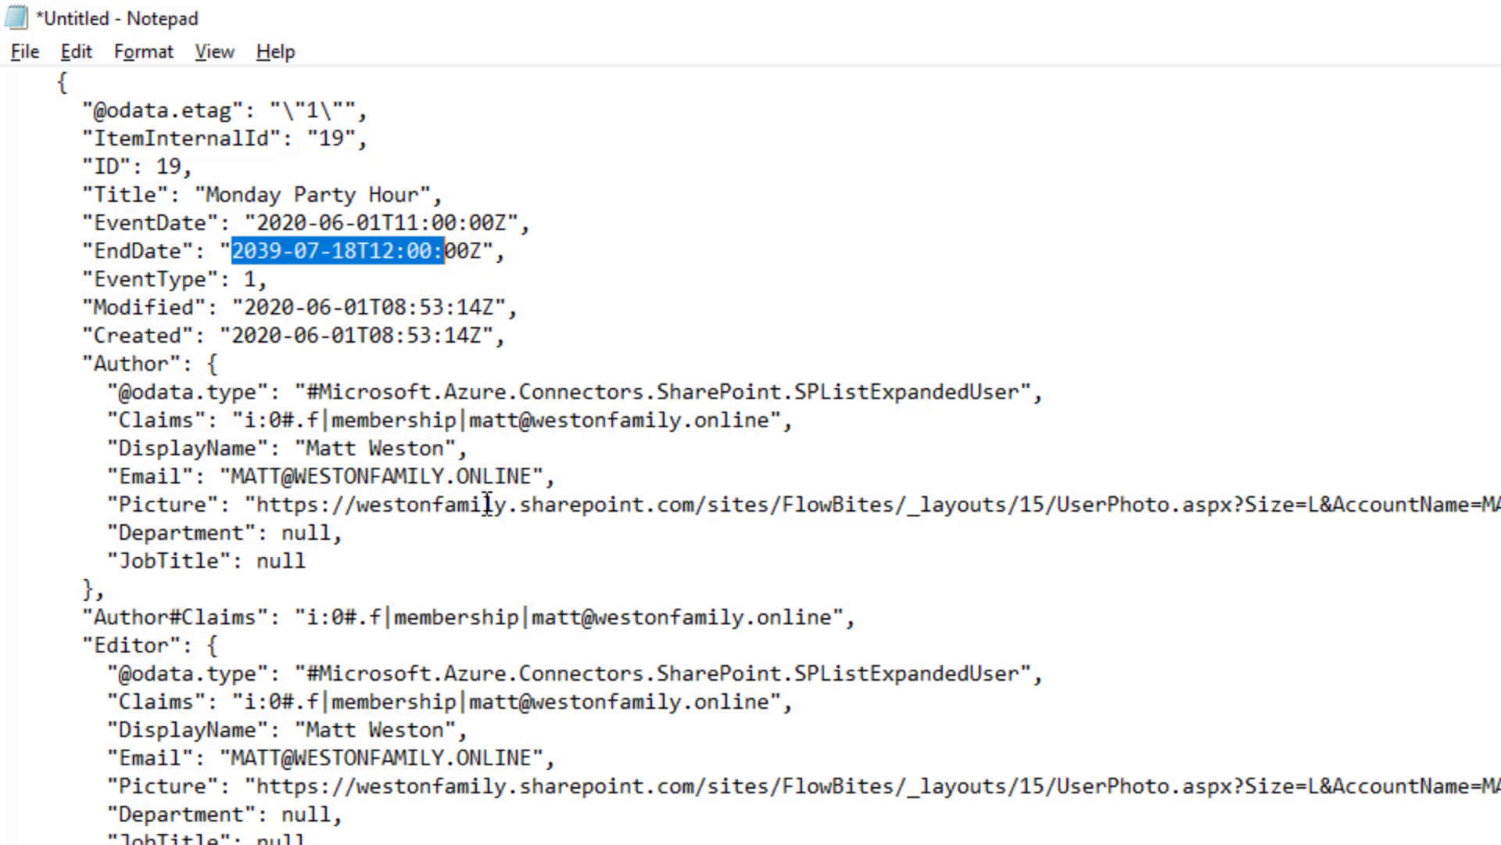
scroll(487, 504, "down", 1)
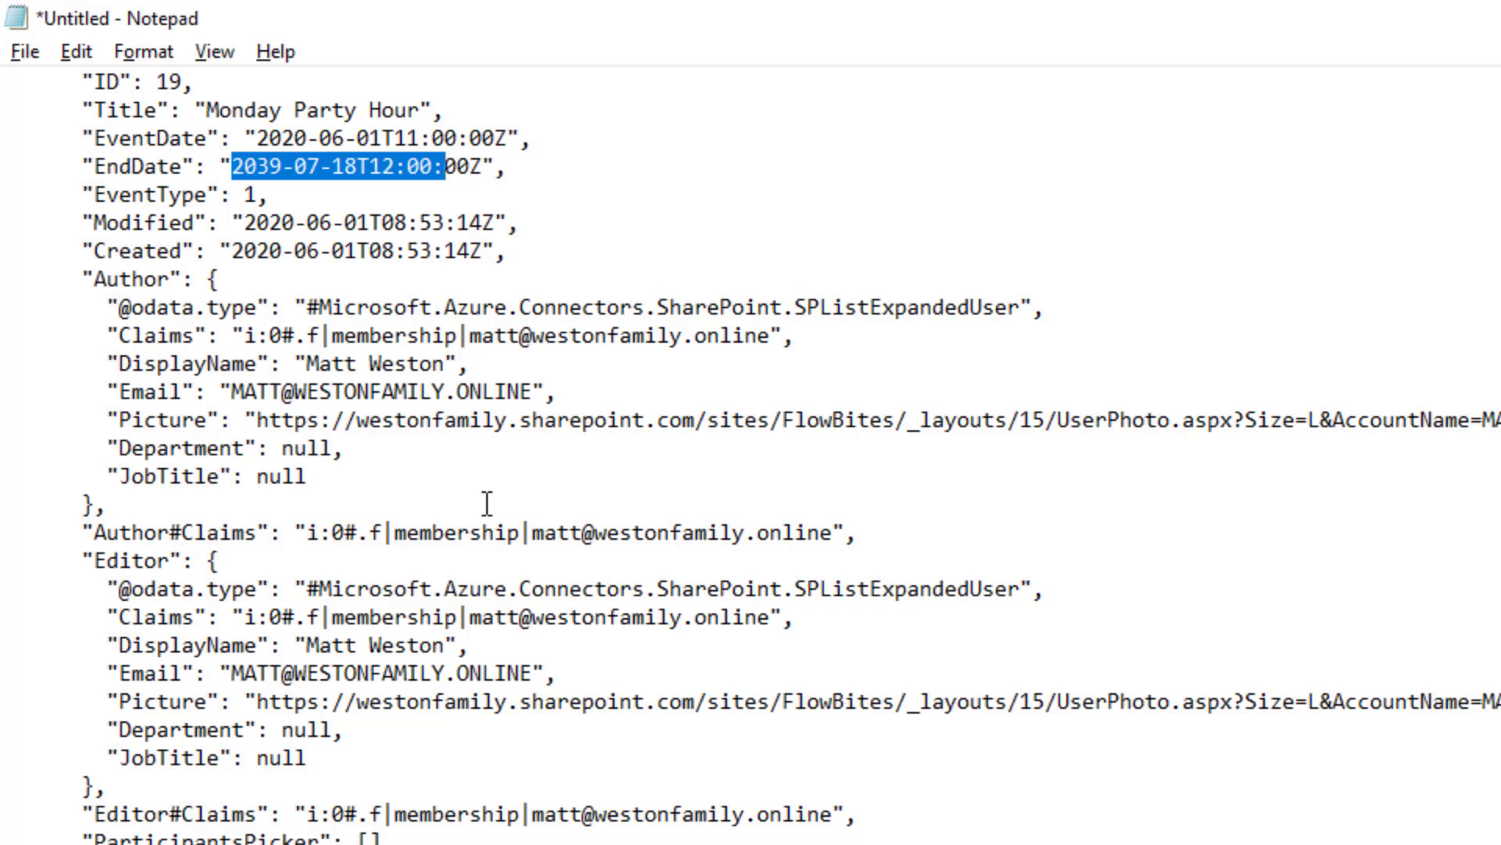
scroll(487, 503, "up", 1)
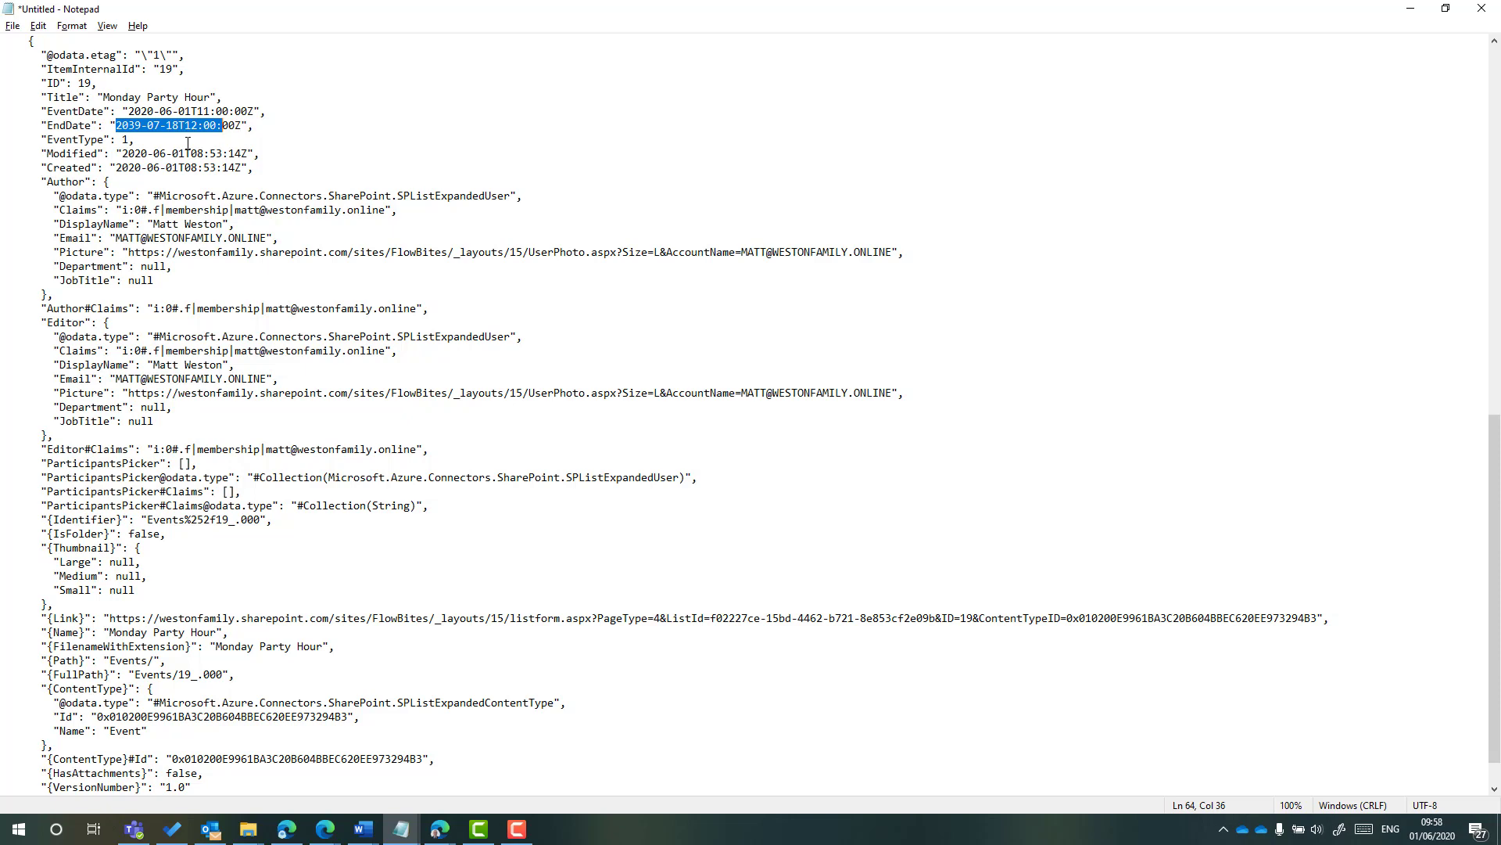
- Return to editing the flow in Power Automate and insert a "Send an HTTP request to SharePoint" action between Get items and Terminate
key("alt+Tab")
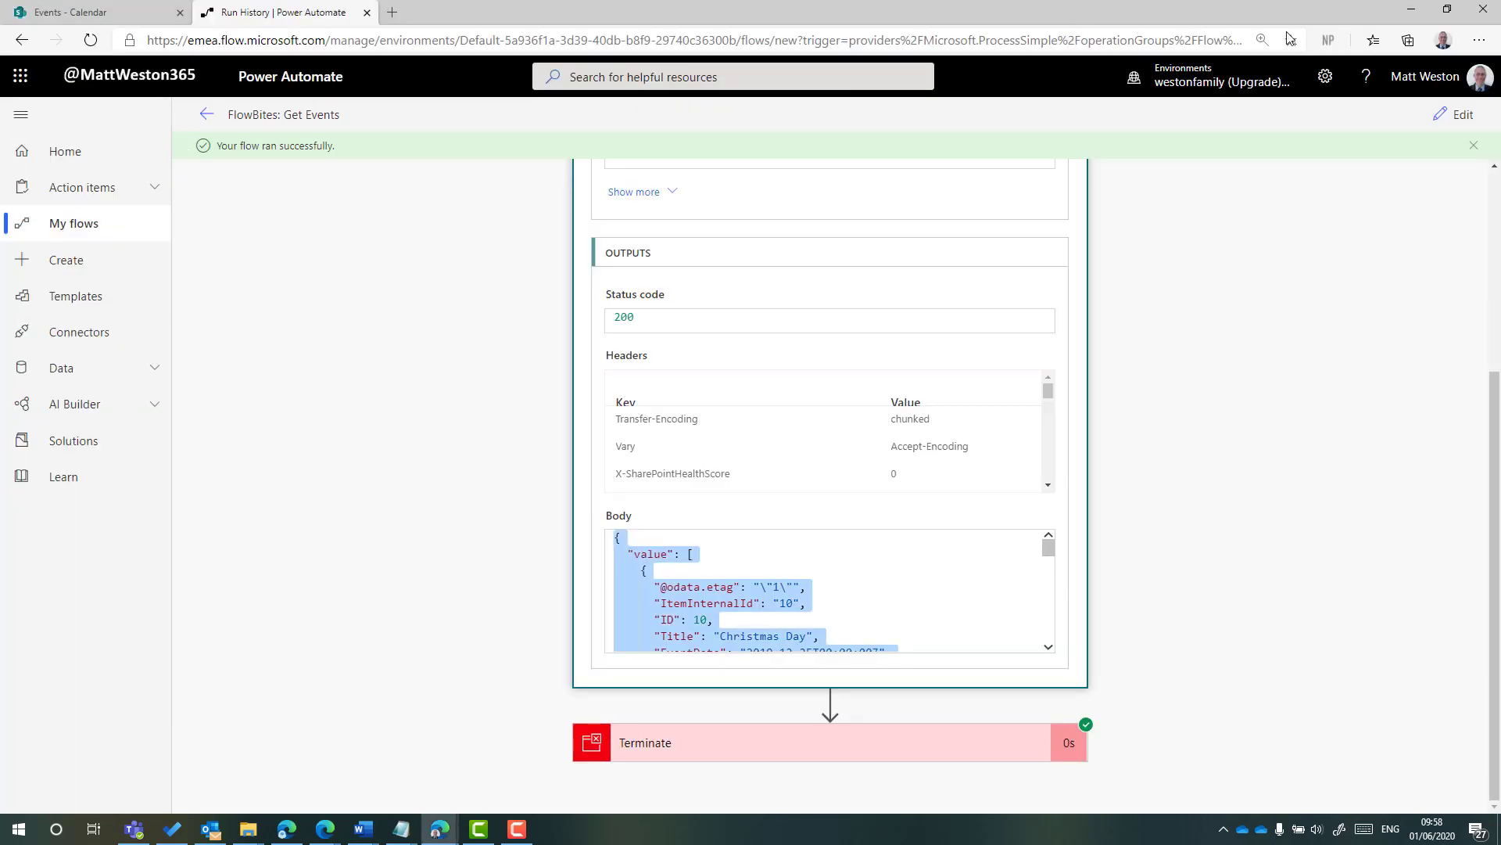
left_click(1459, 115)
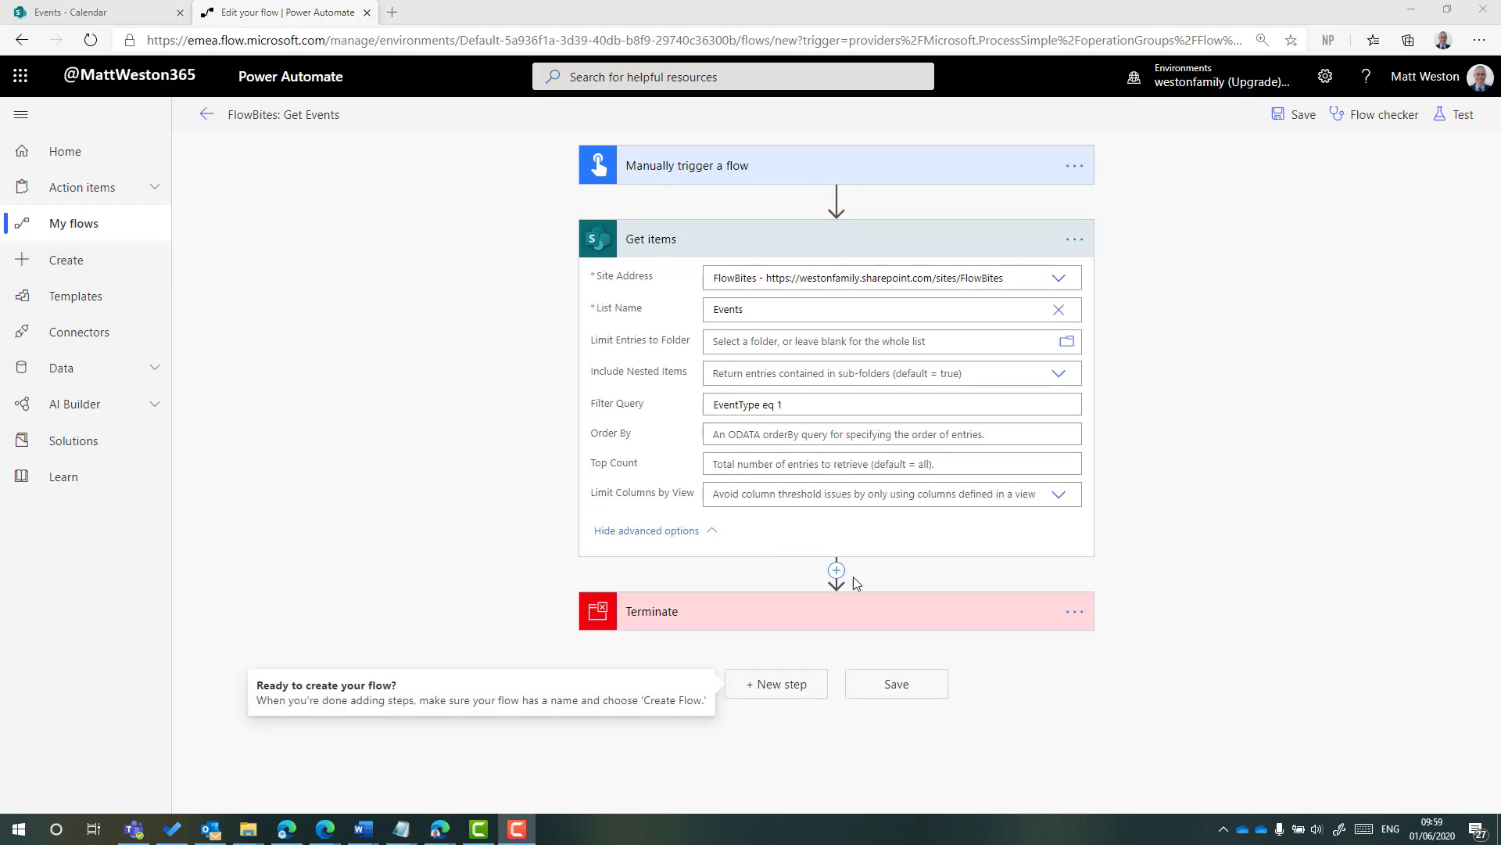
left_click(837, 570)
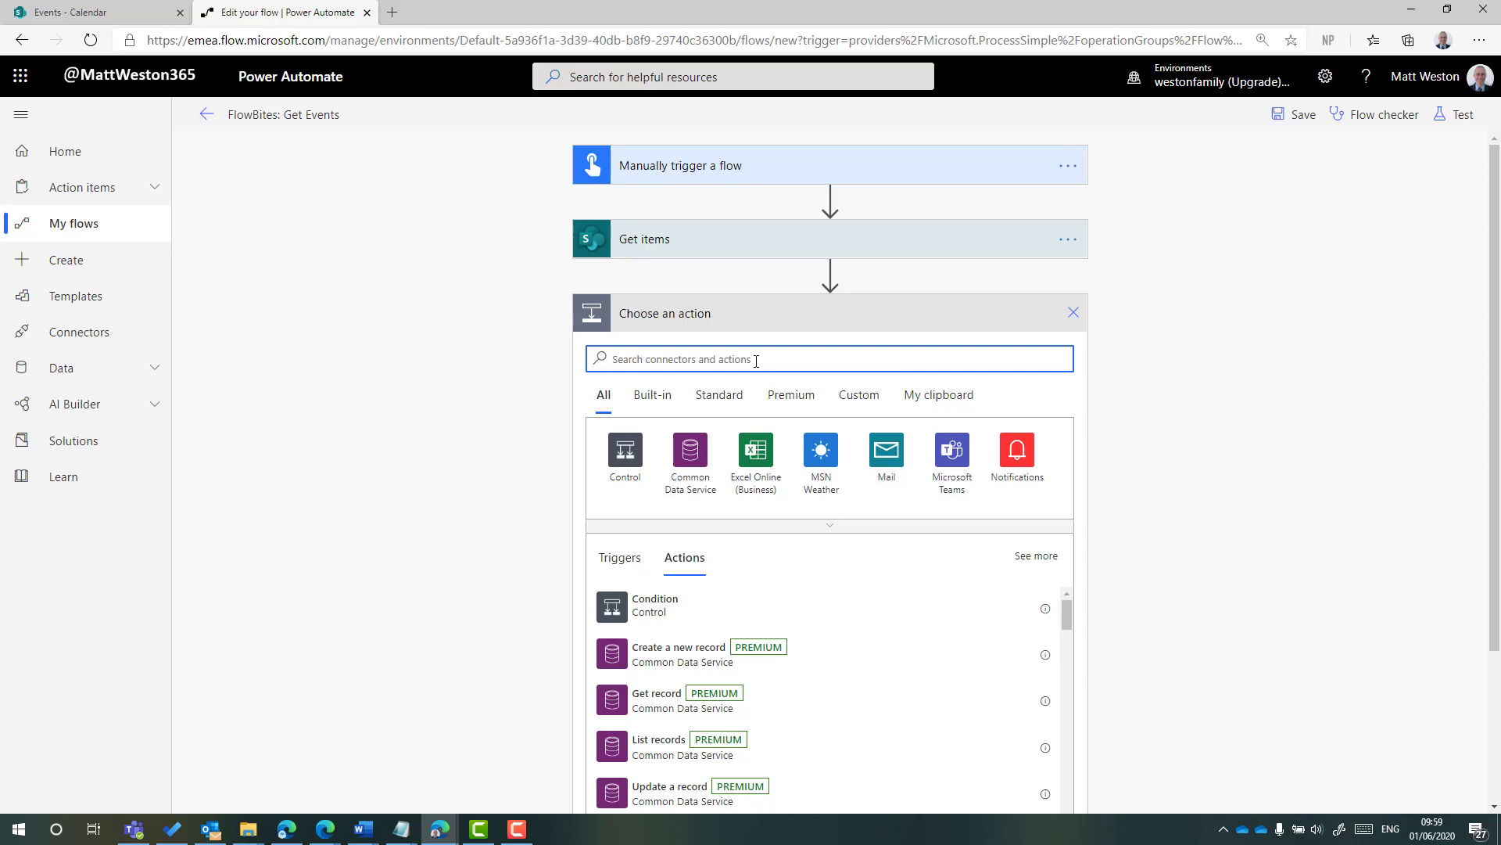
type("sharepoint")
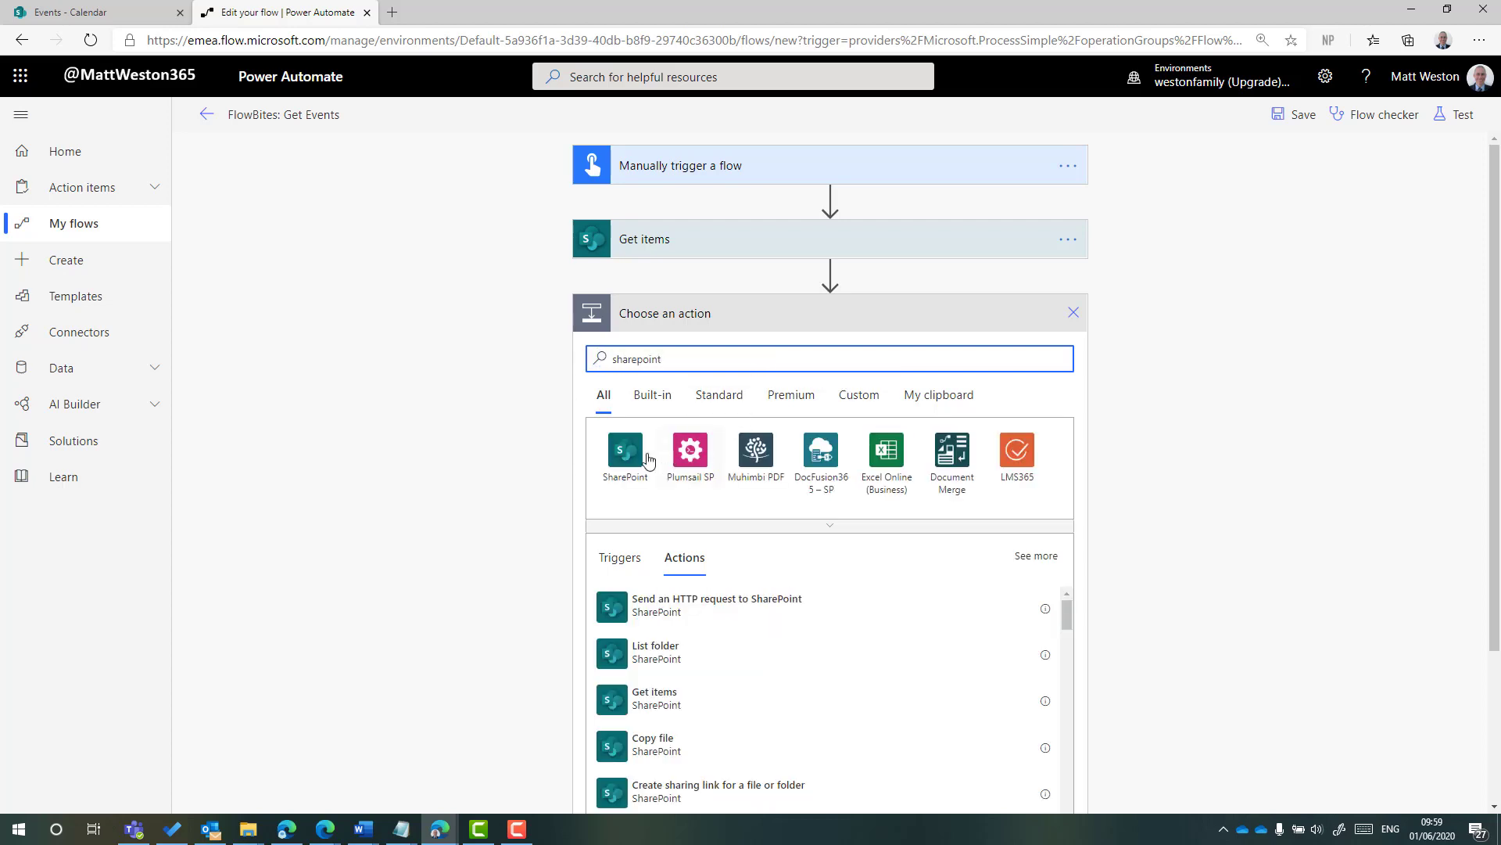
left_click(639, 454)
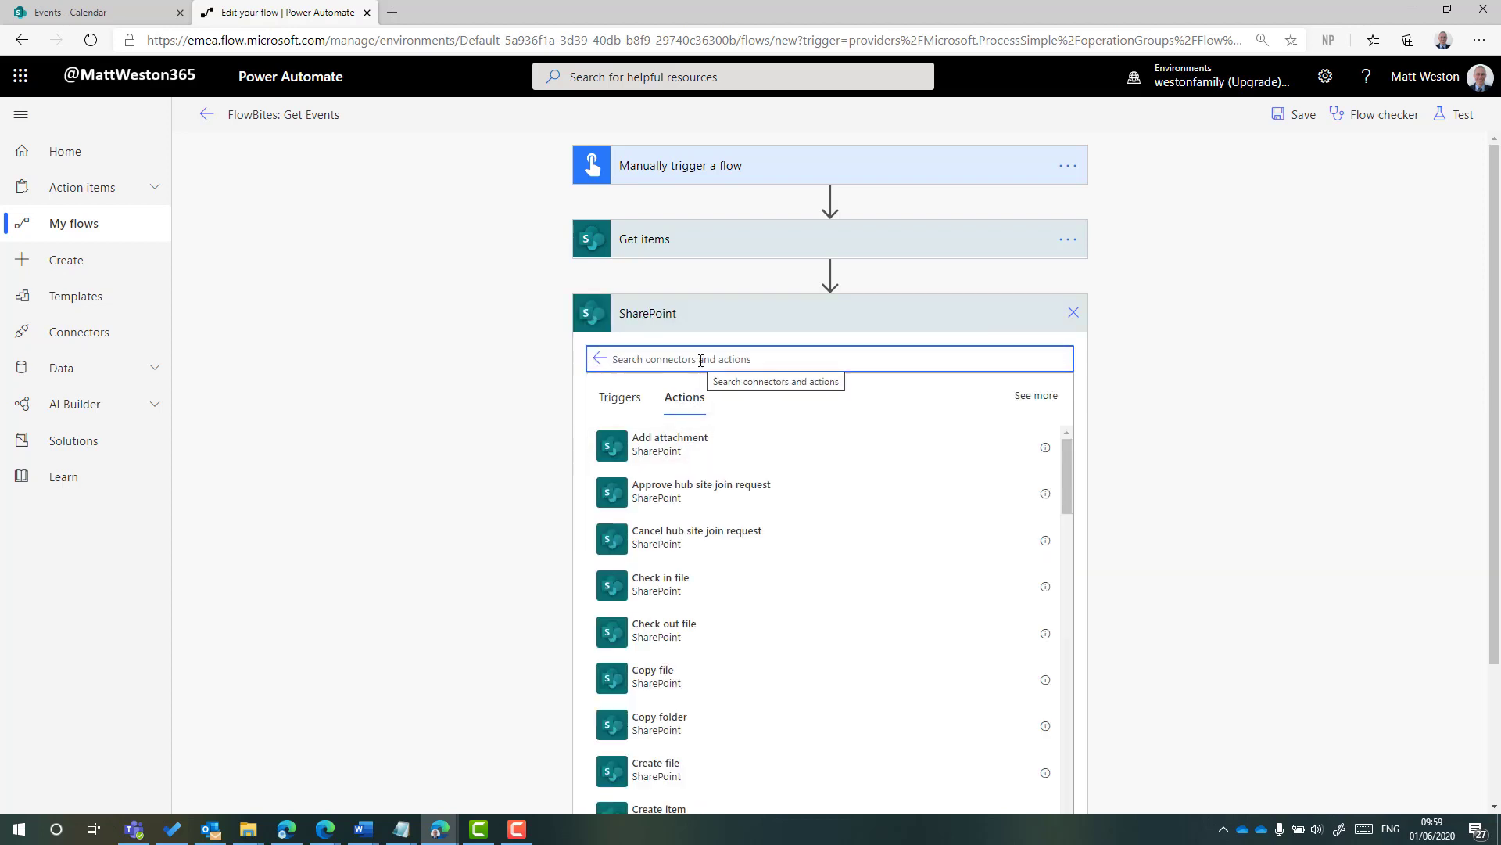
scroll(739, 477, "down", 4)
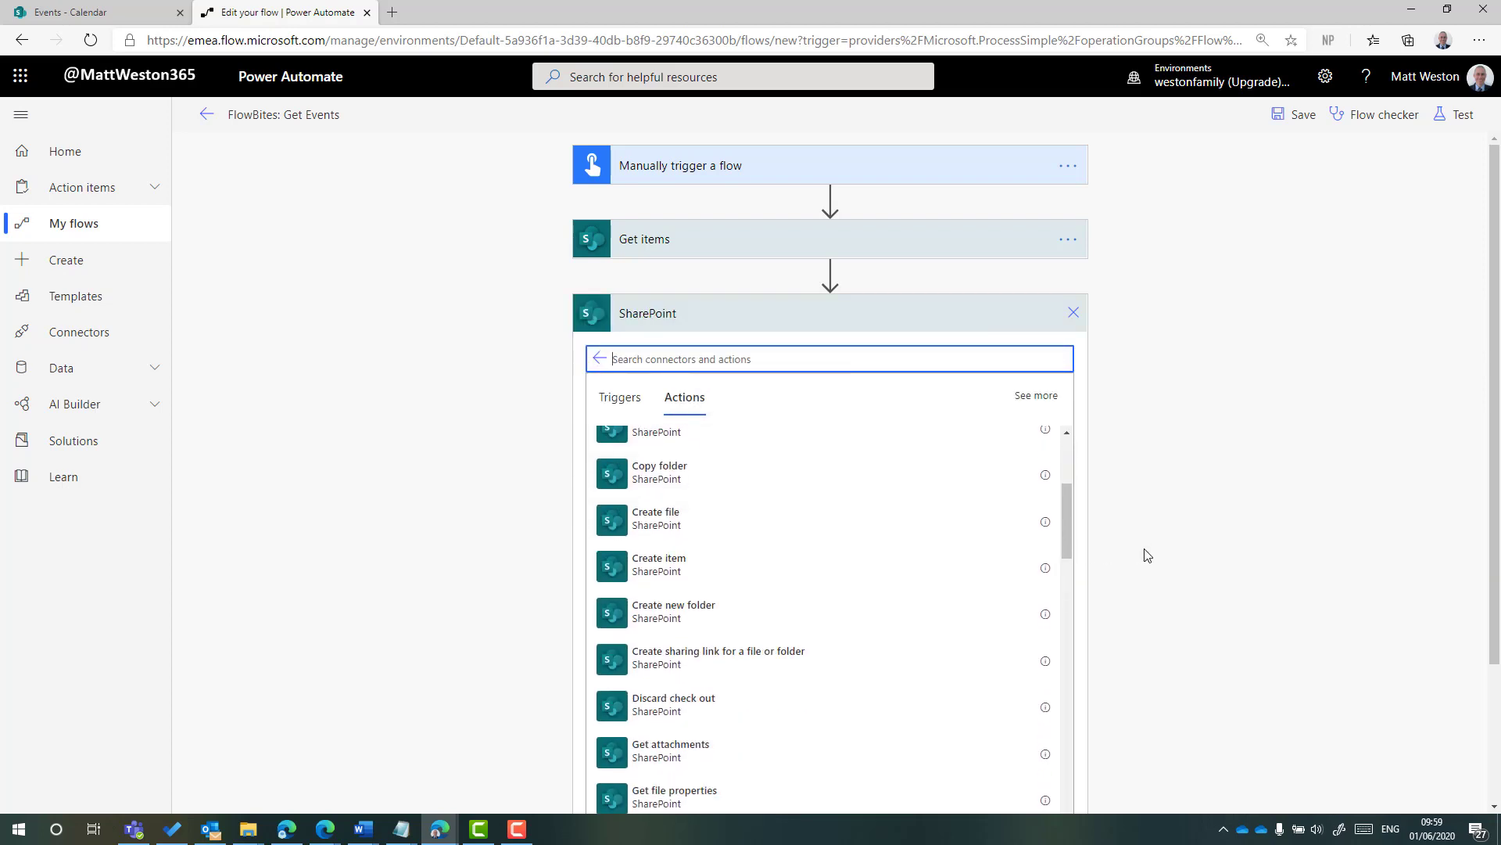
scroll(1143, 553, "down", 1)
scroll(1017, 527, "down", 5)
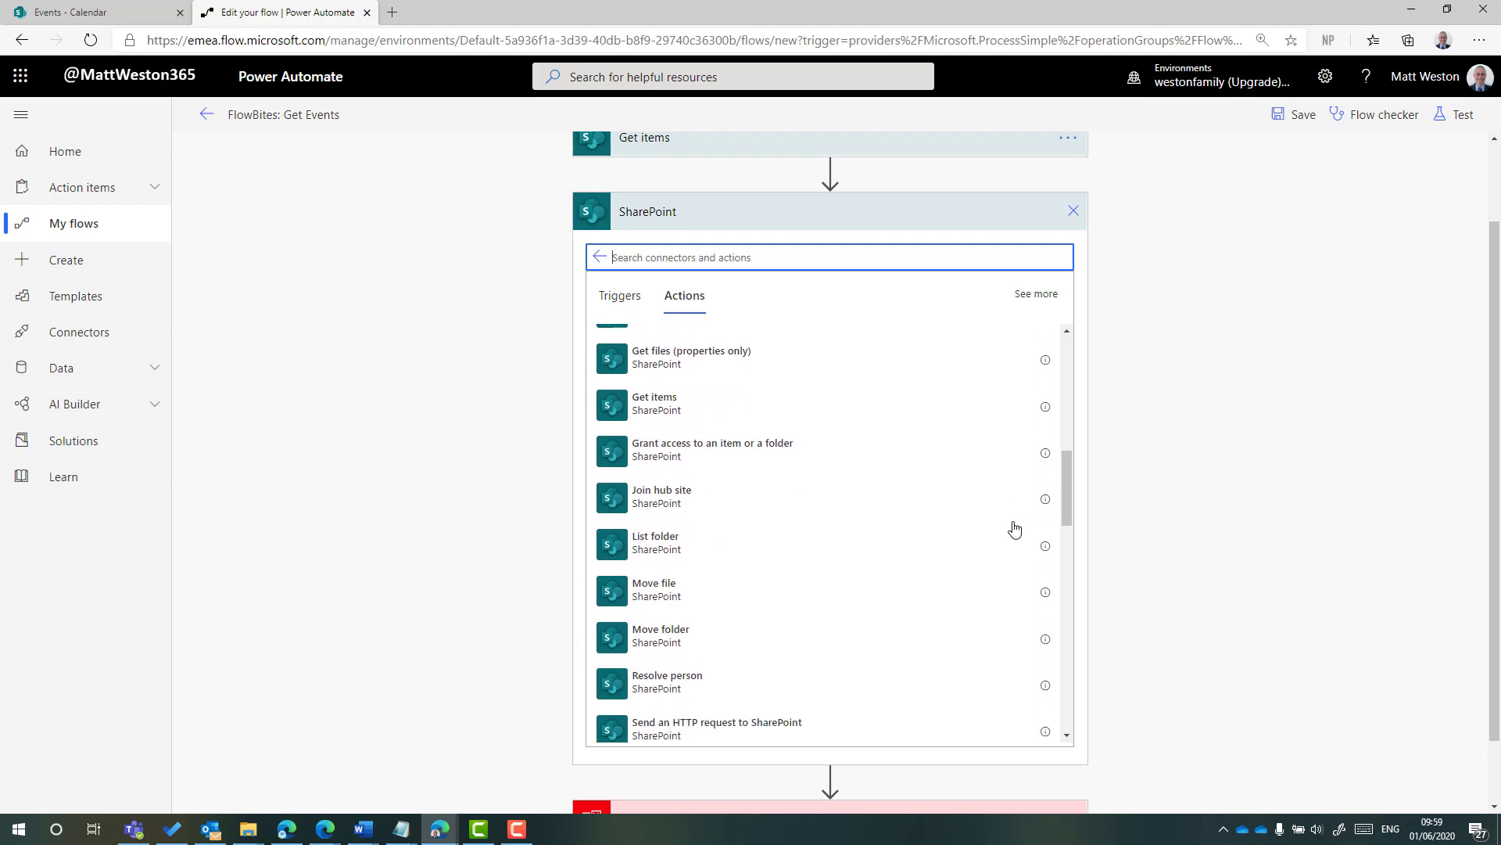
scroll(1003, 520, "down", 1)
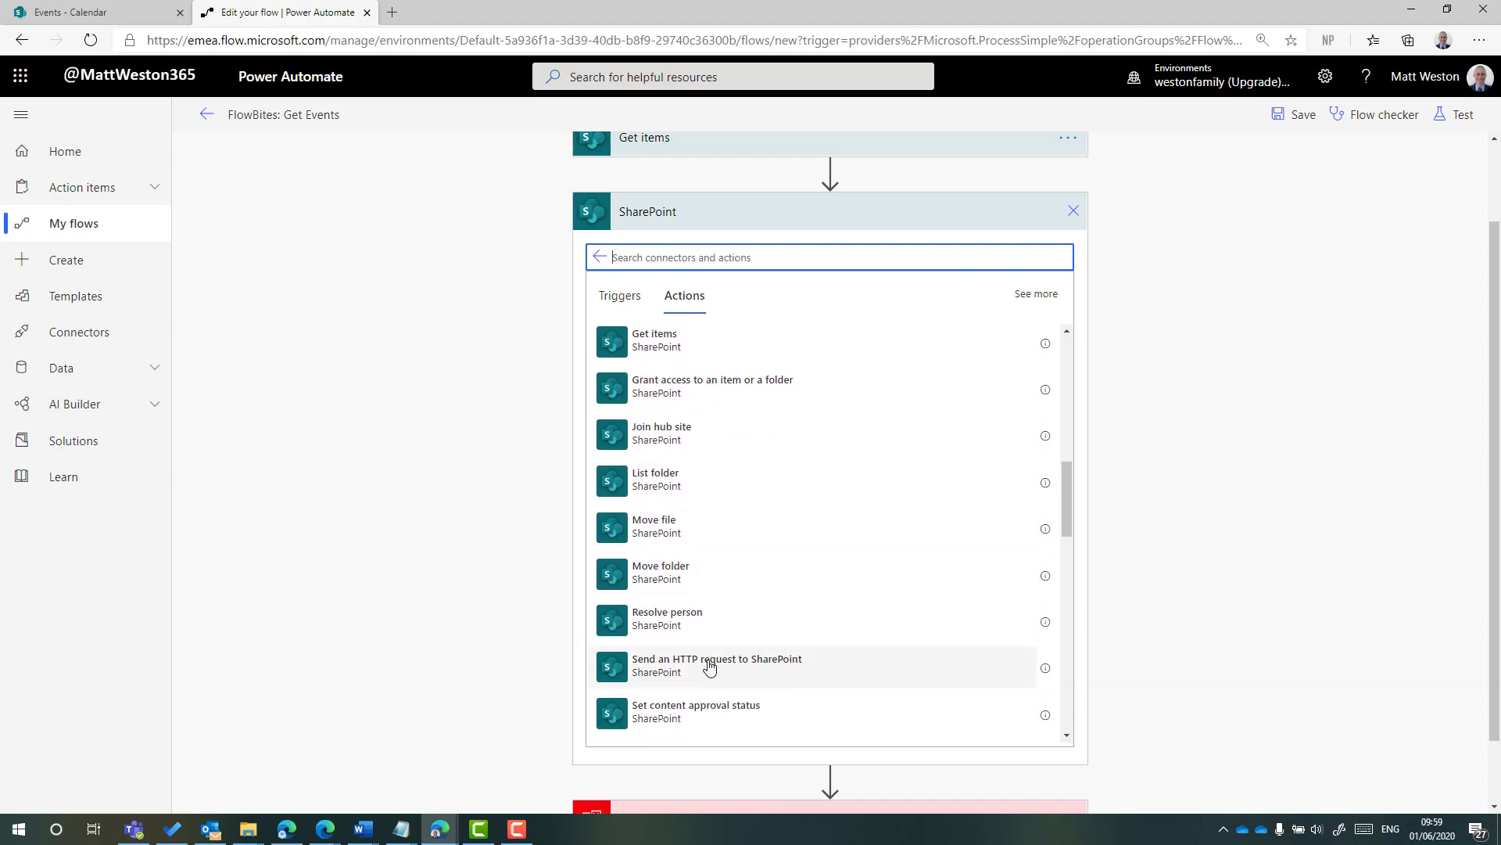
left_click(682, 666)
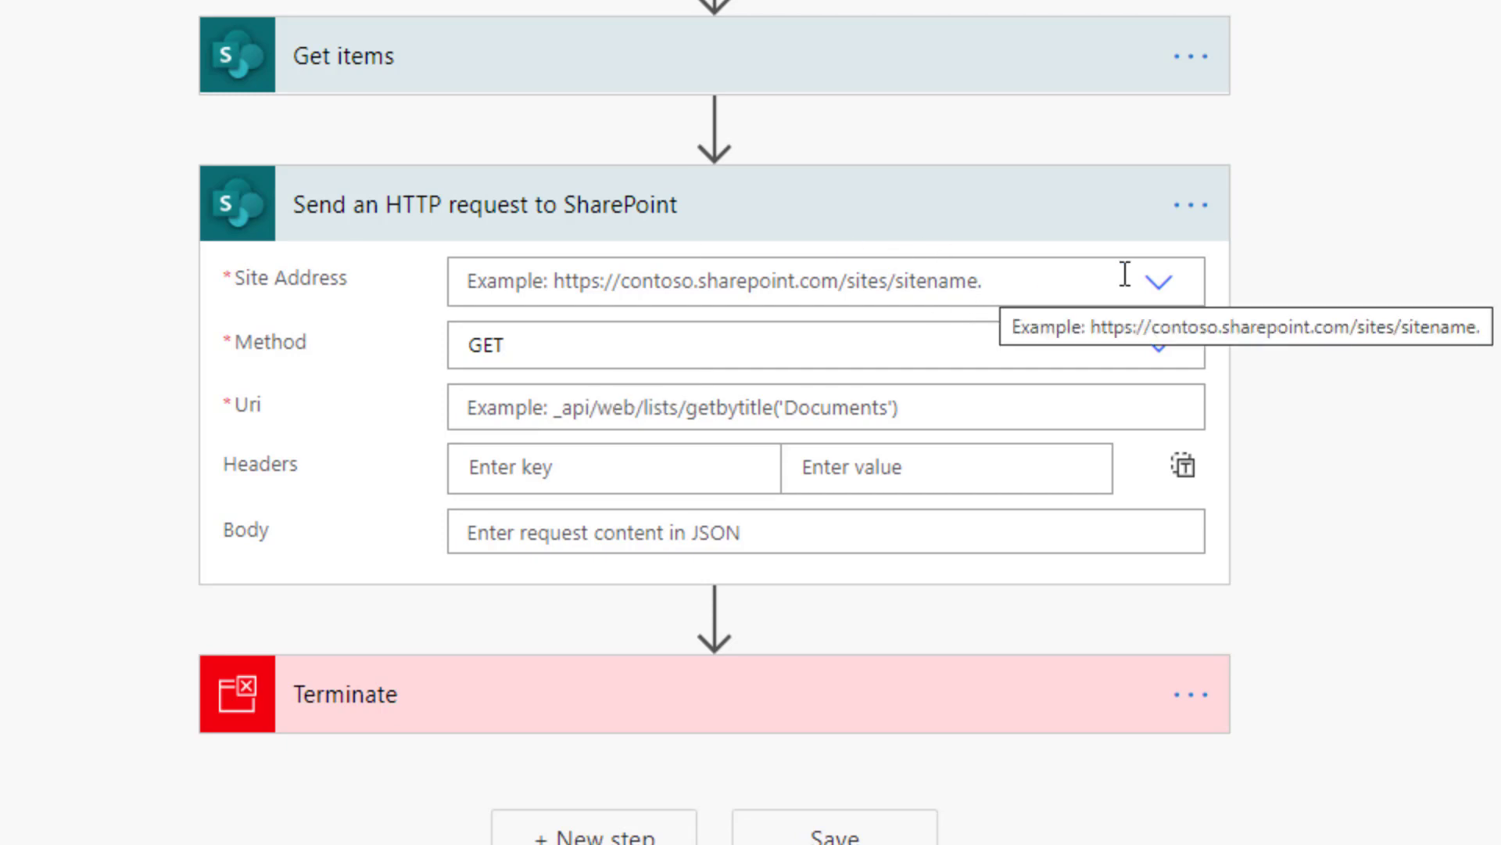
- Set the HTTP request's Site Address to the FlowBites site and review the Method options, keeping GET
left_click(1157, 286)
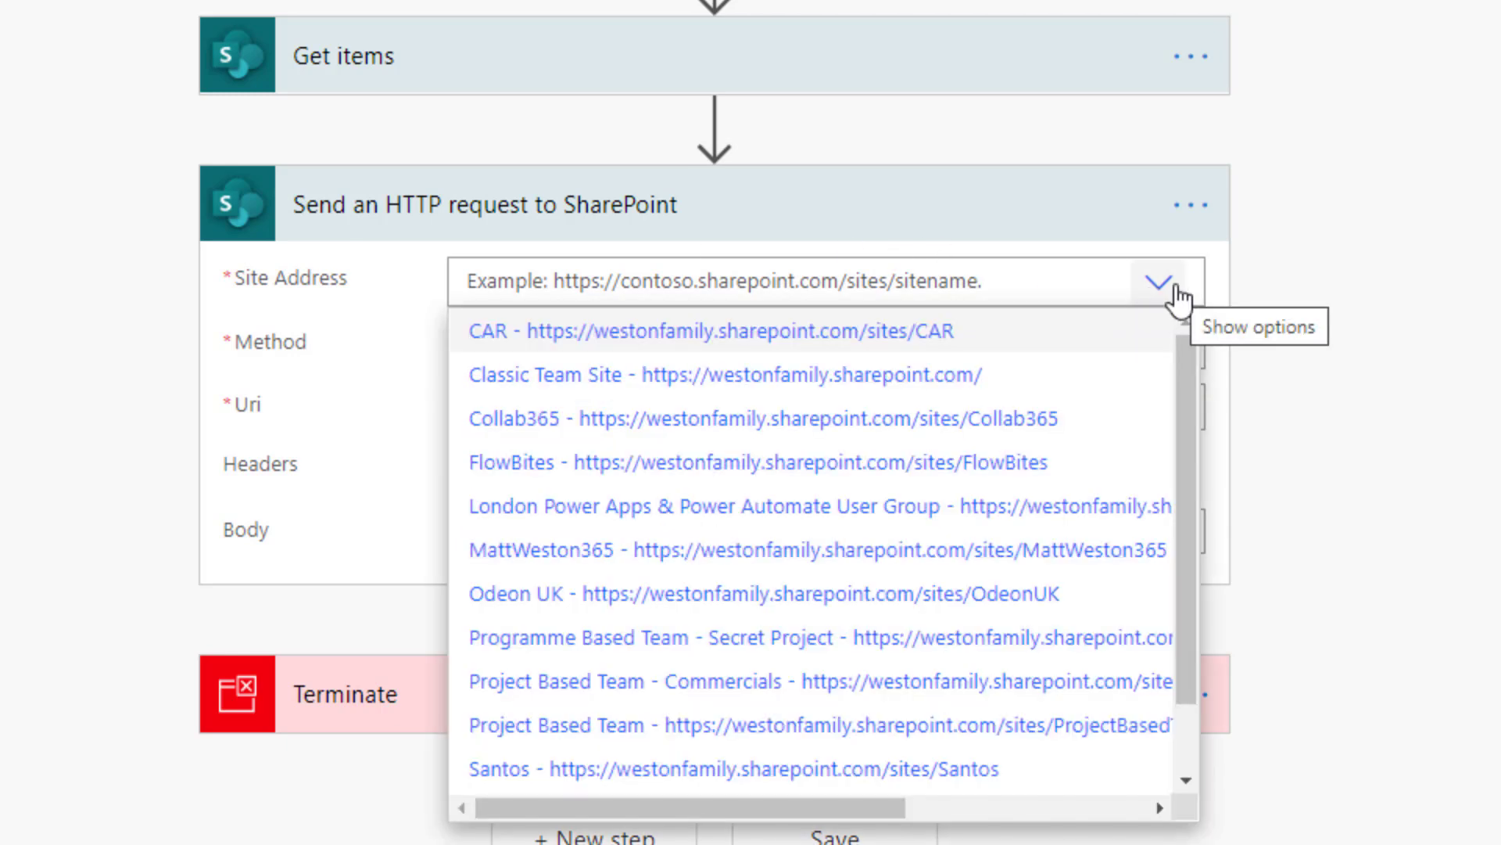
left_click(534, 468)
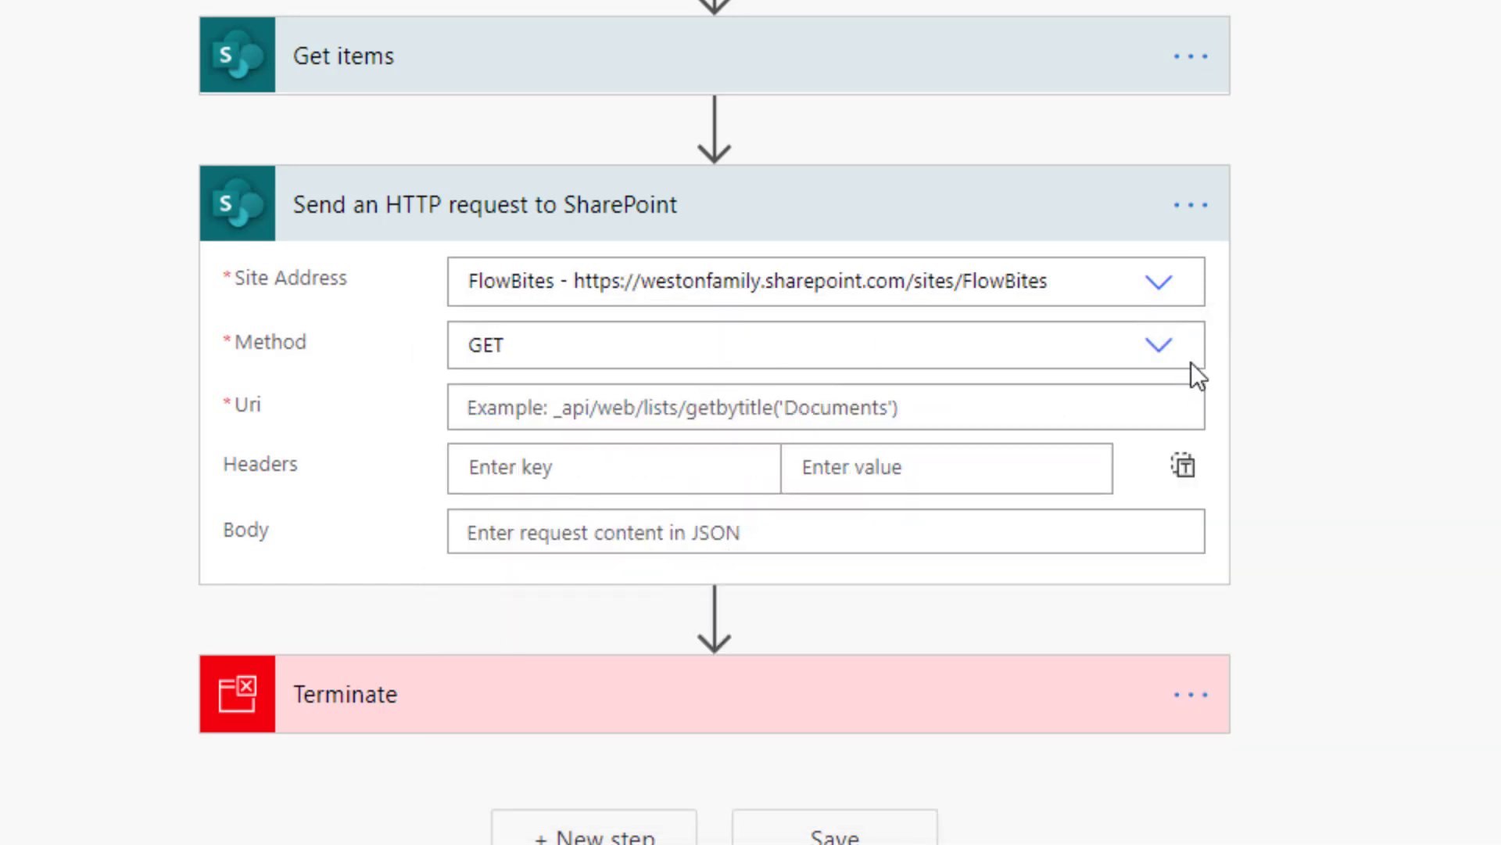
left_click(1158, 353)
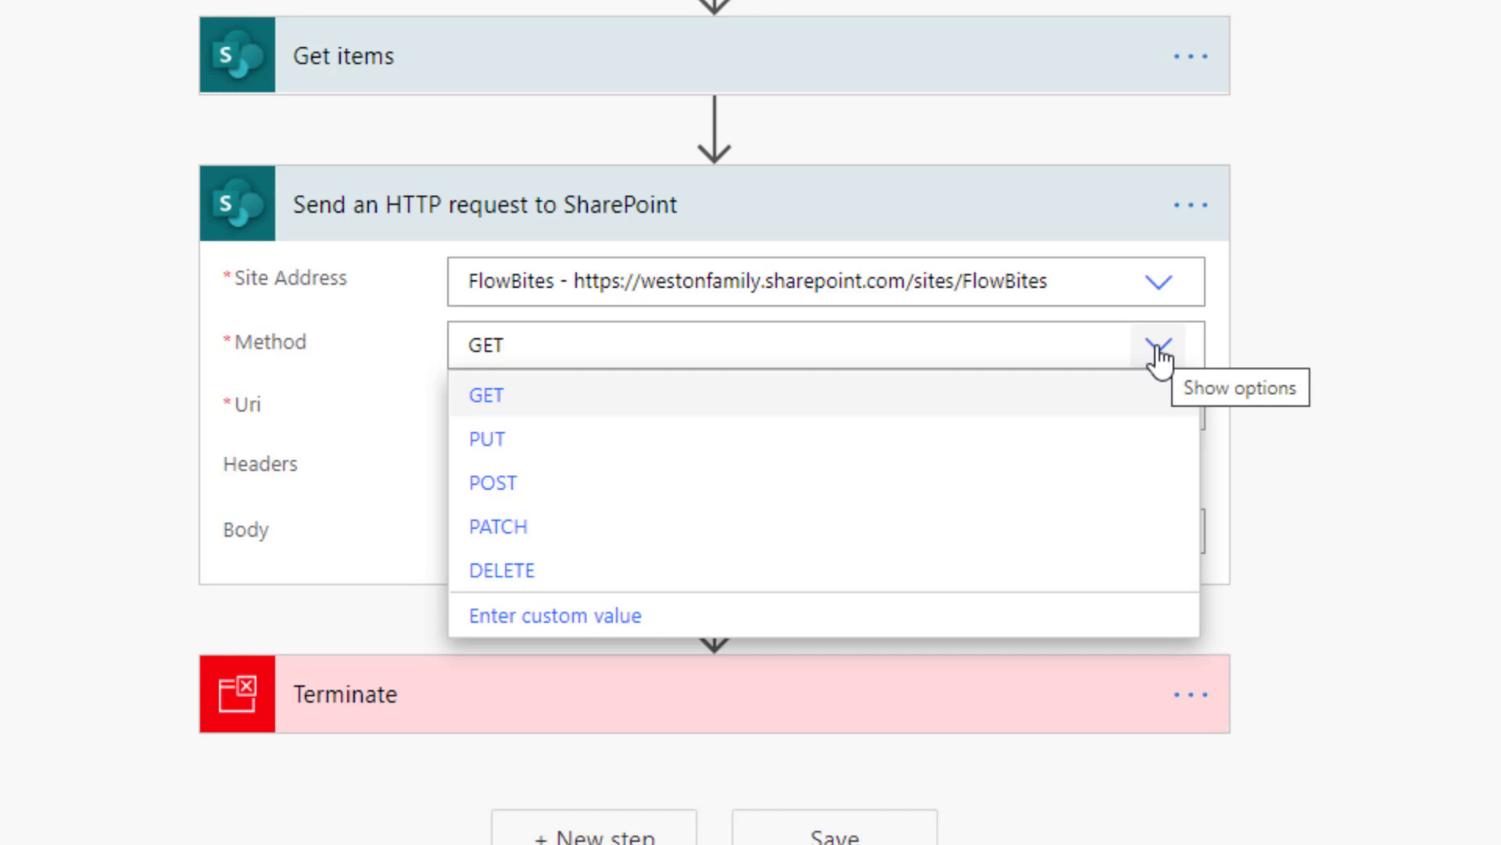
left_click(1159, 354)
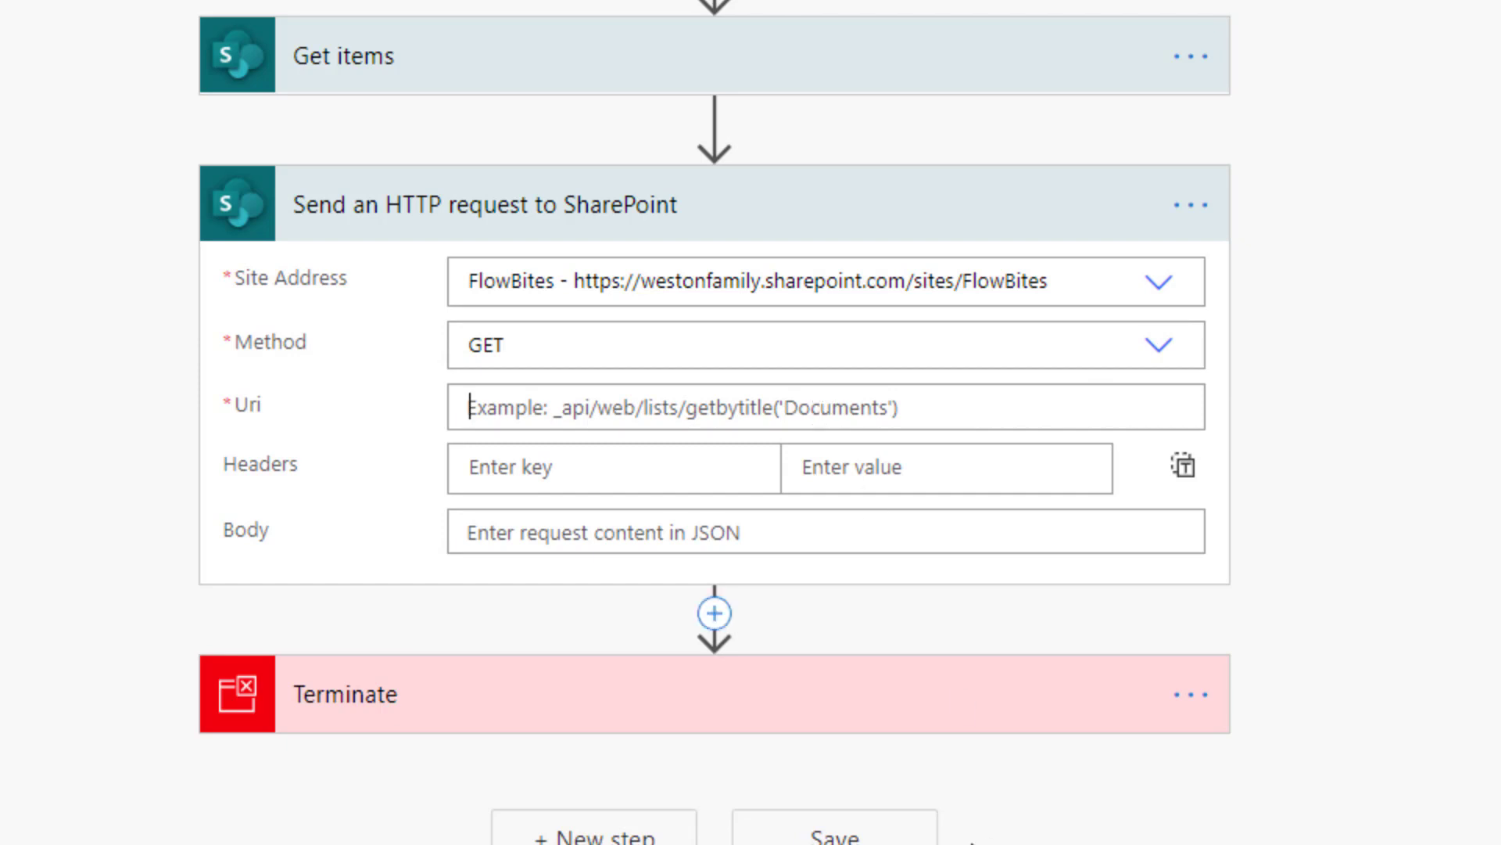
- Enter _api/web/lists/GetByTitle('Events')/items as the Uri of the HTTP request to SharePoint
left_click(461, 408)
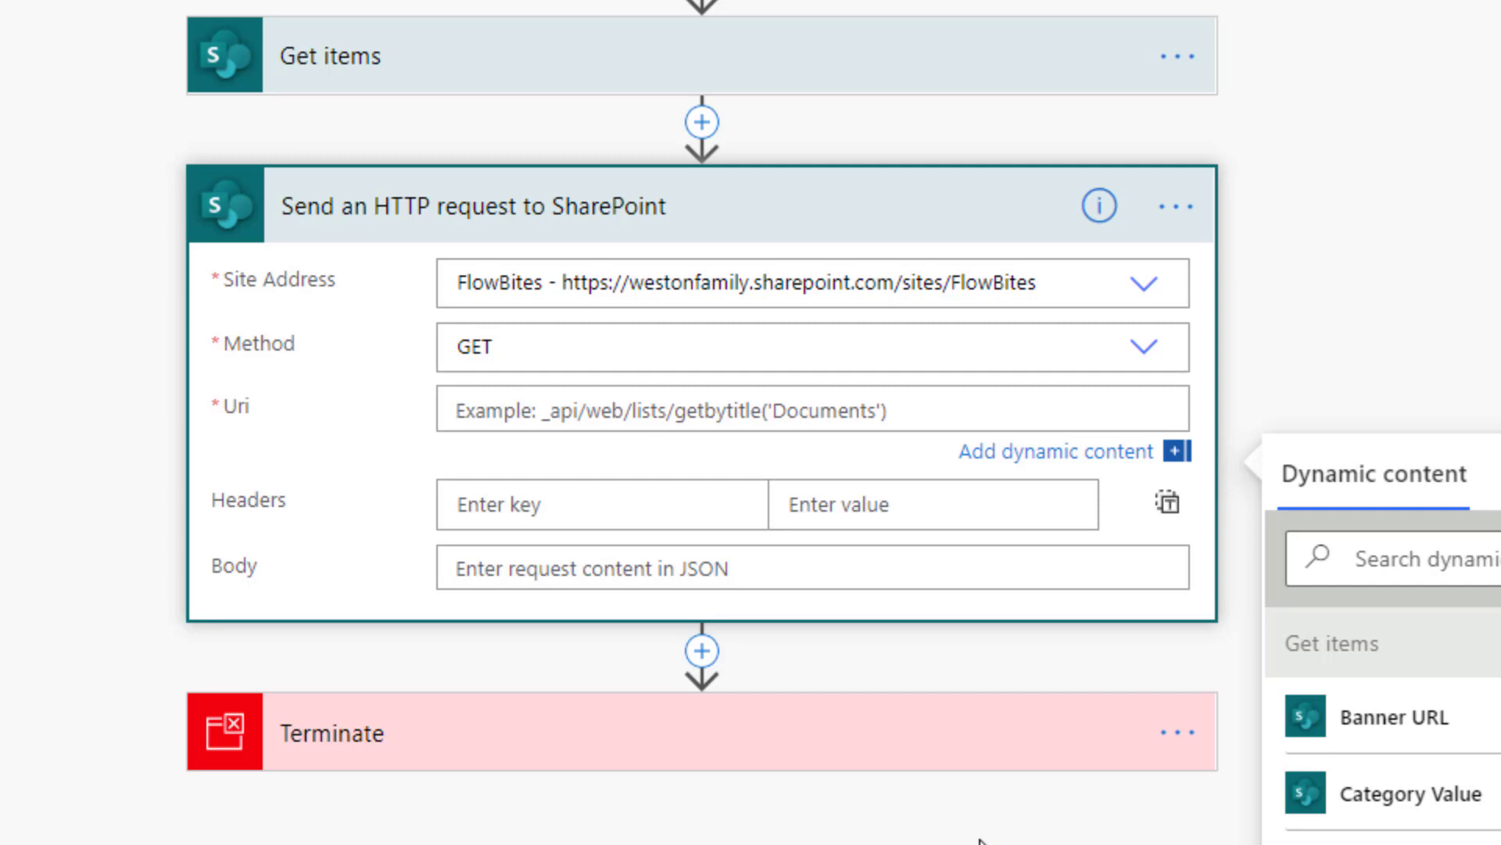
type("_api")
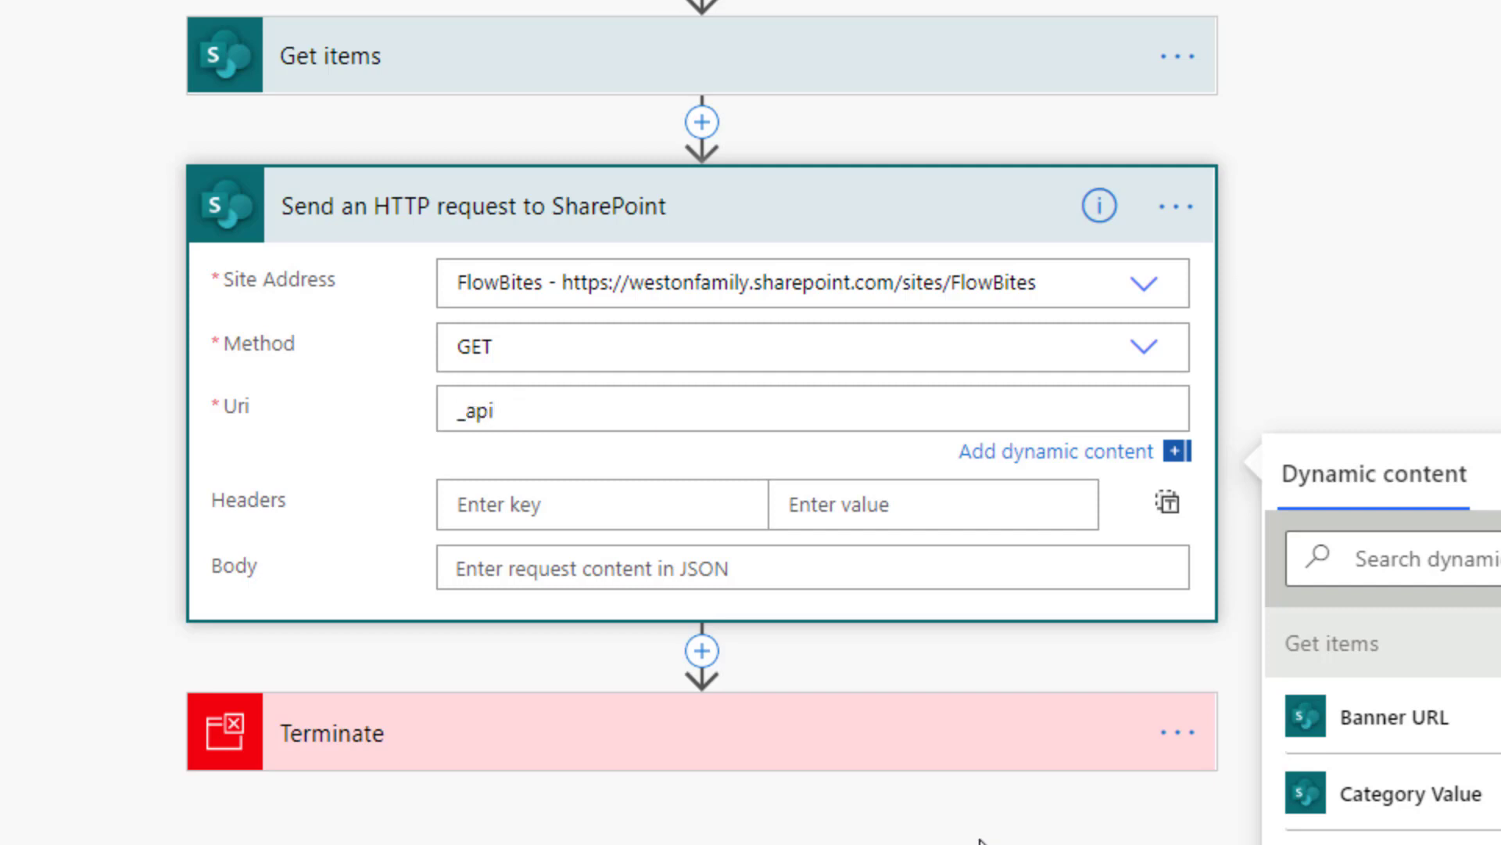
type("/web/lists/")
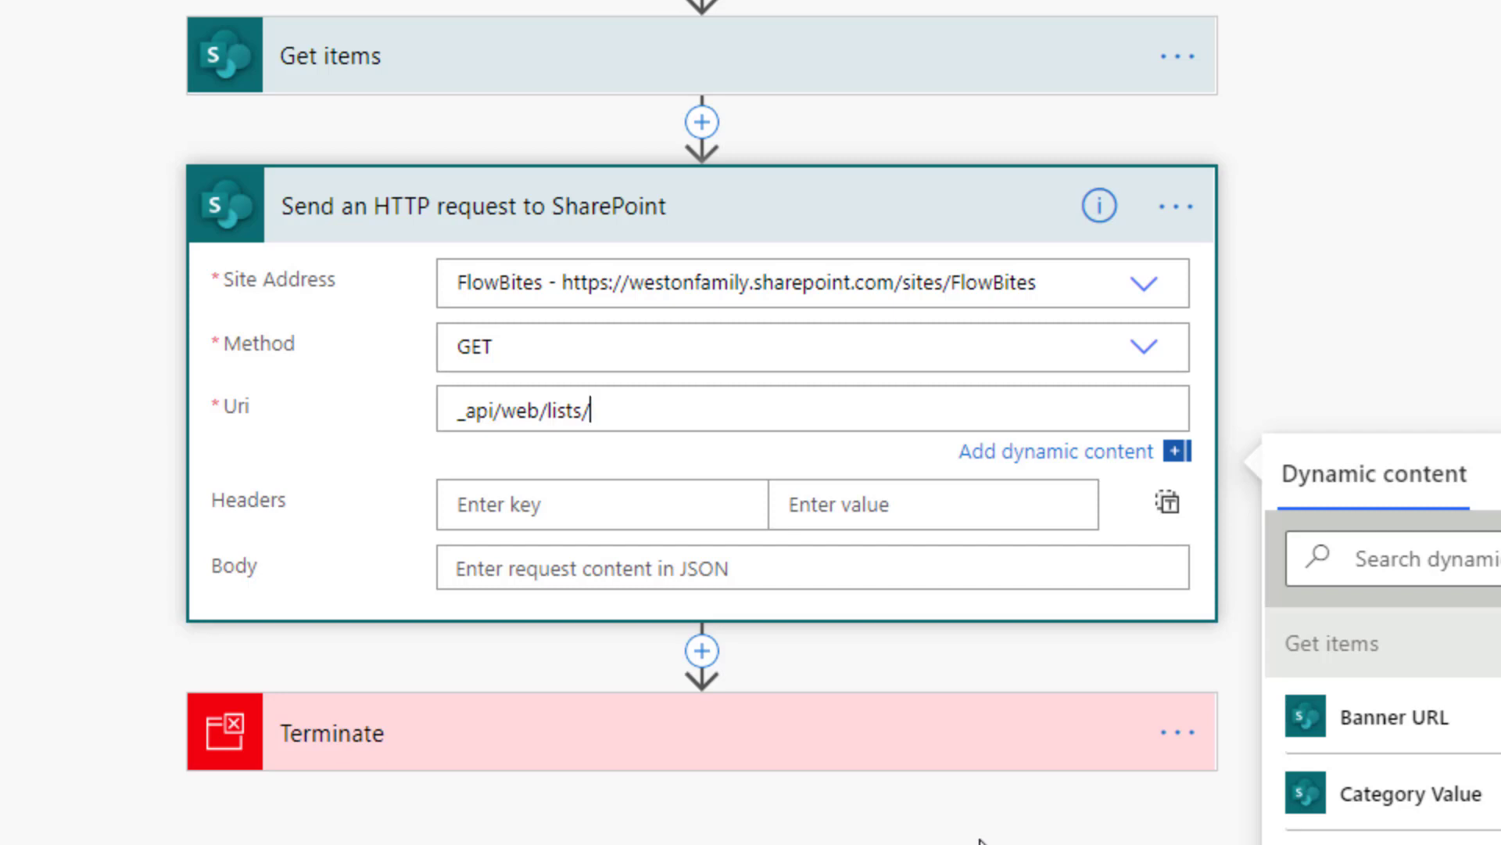
type("GetByTitle(")
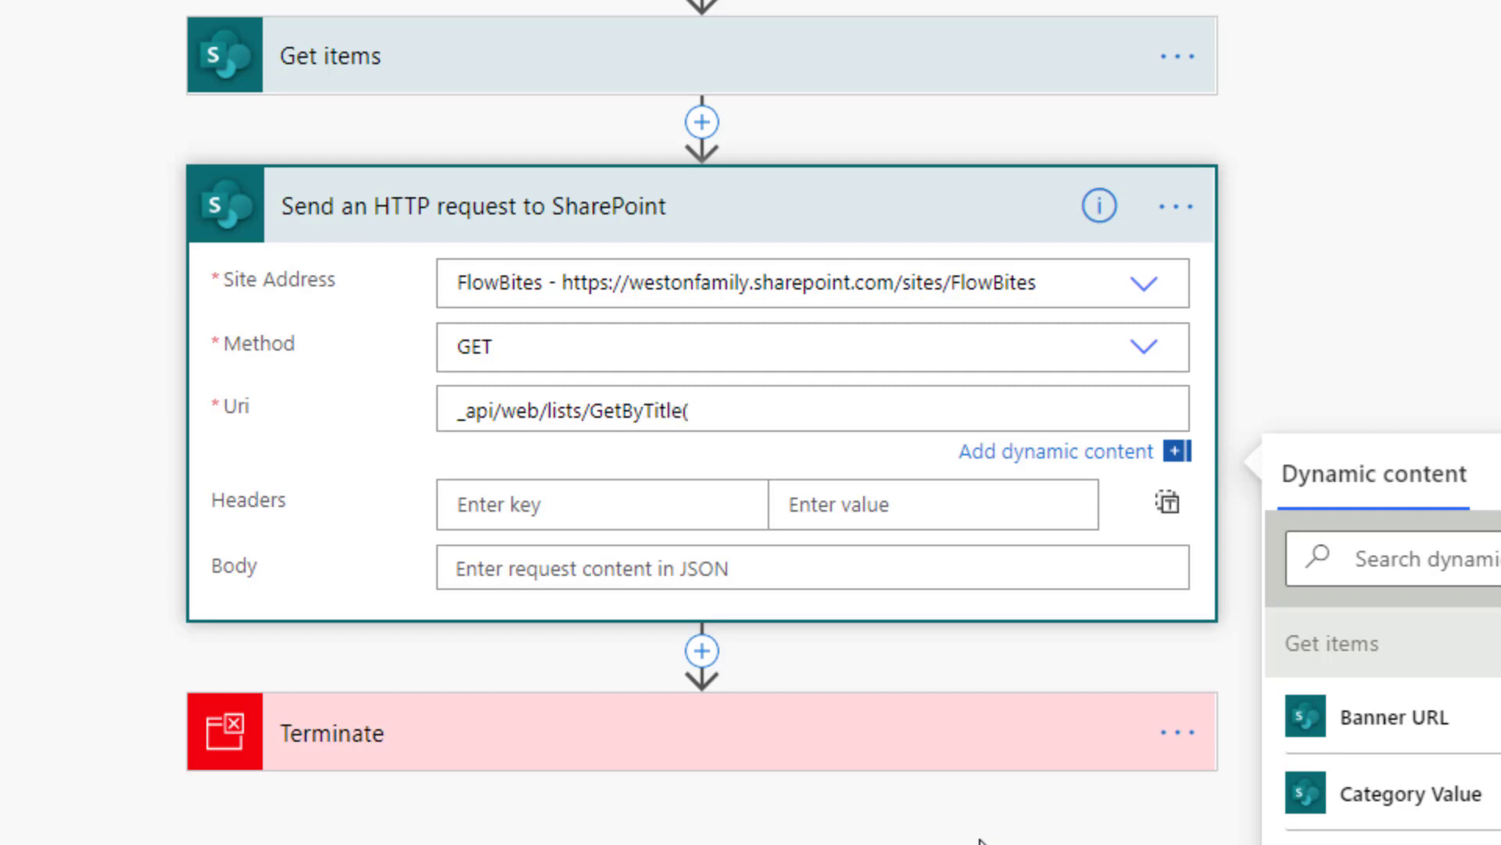
type("'Events')/items")
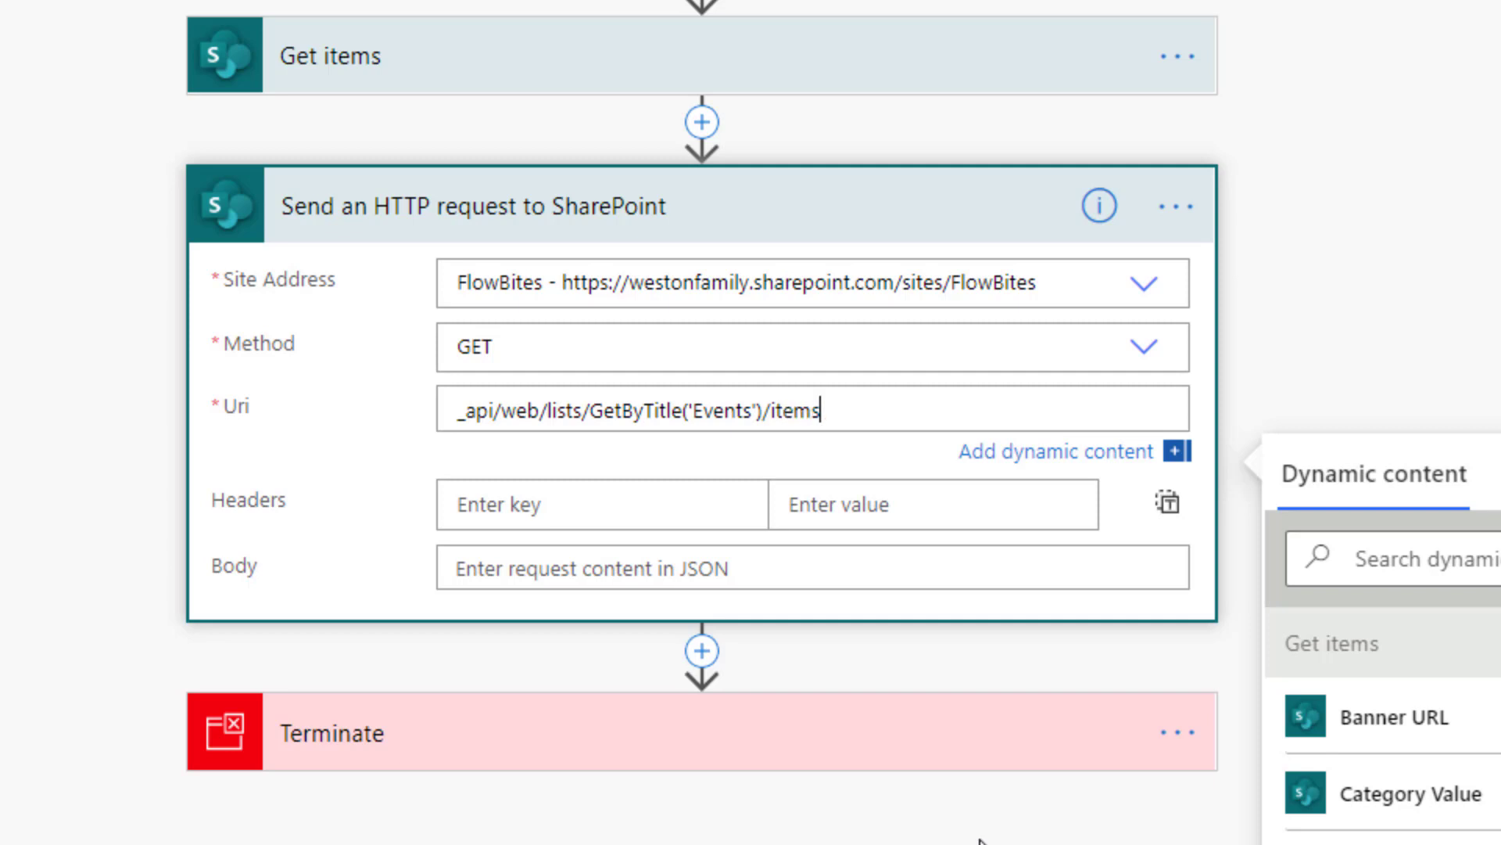
- Append the filter query ?$filter=EventType eq 1 to the request's Uri
type("?$filter")
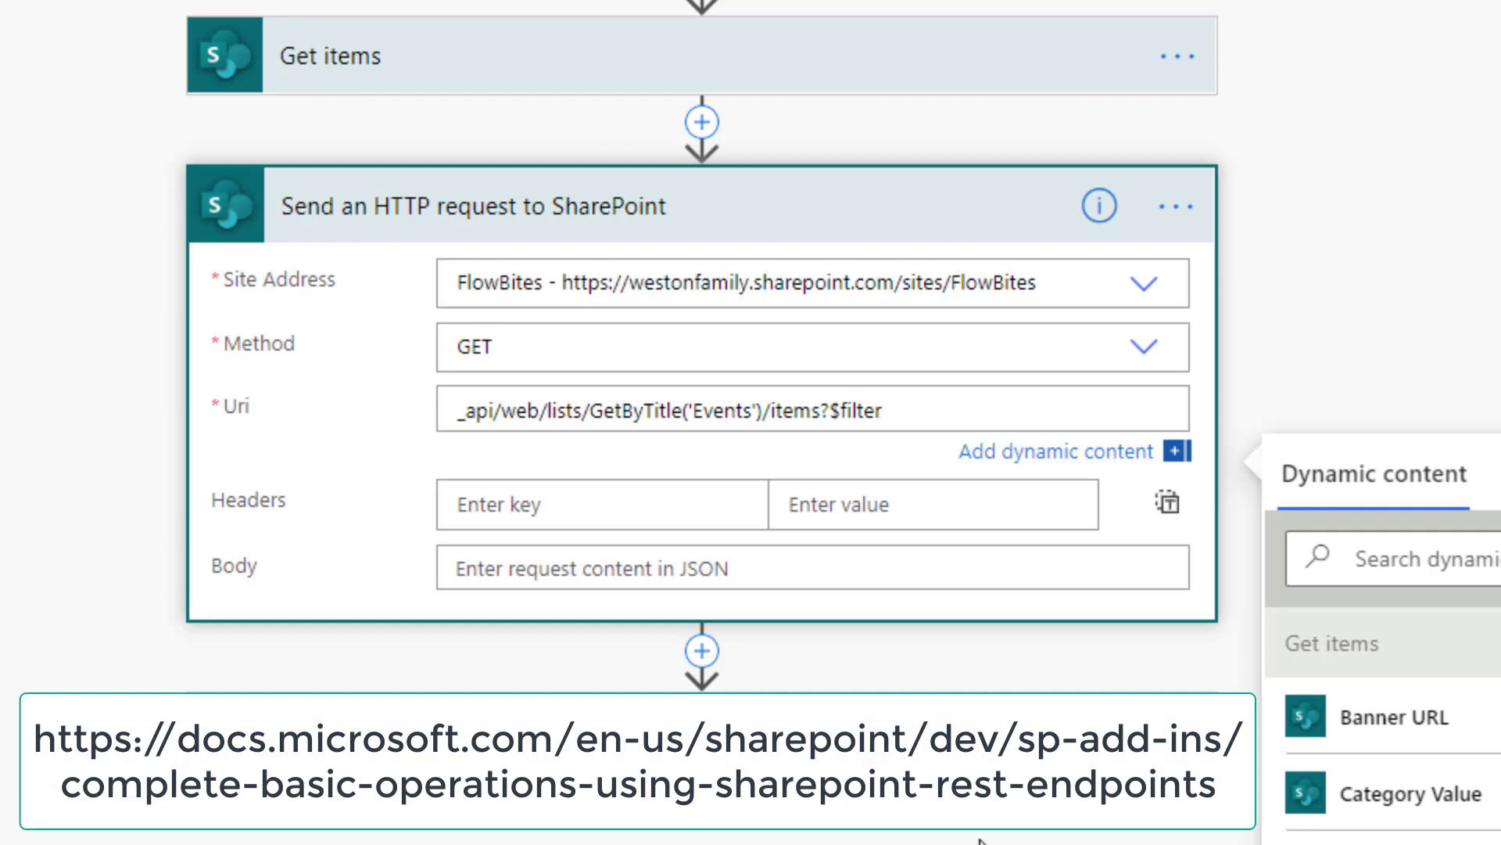
type("Event")
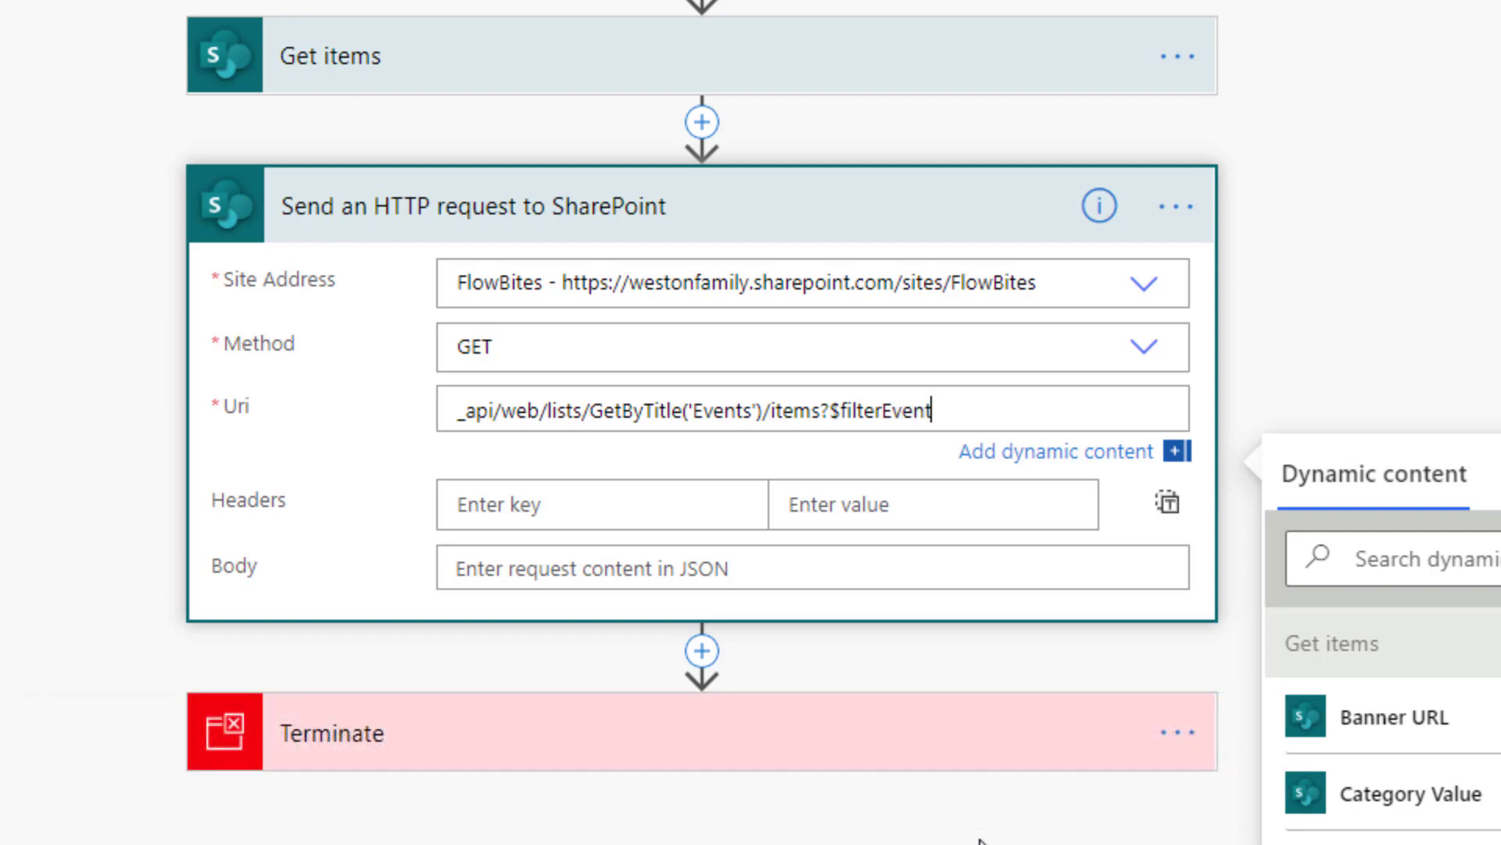
key("BackSpace")
key("BackSpace")
key("BackSpace")
key("BackSpace")
key("BackSpace")
type("=EventType eq 1")
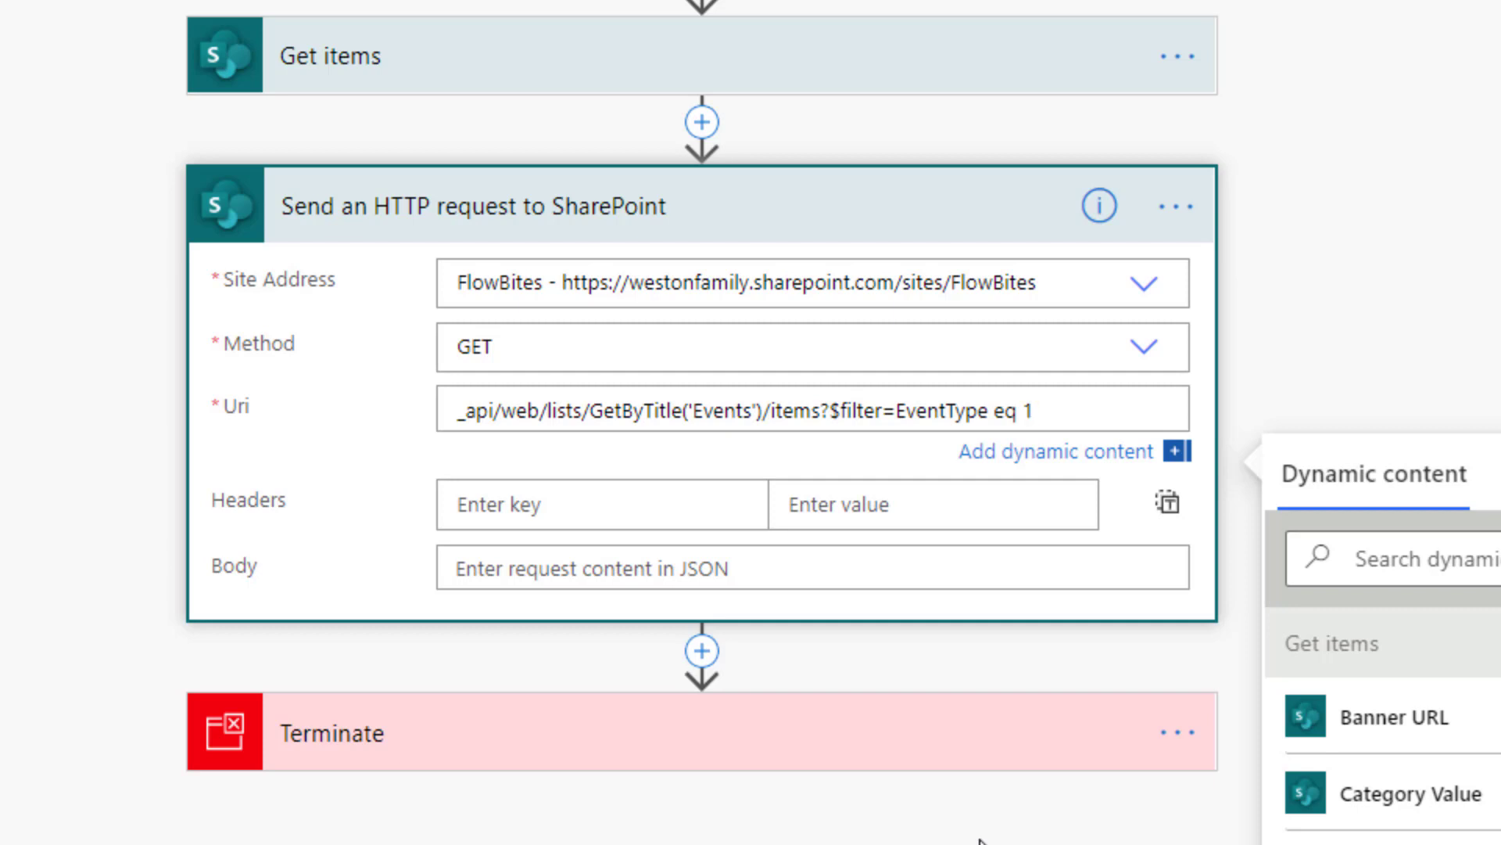
- Extend the Uri with &$select=RecurrenceData,MasterSeriesItemID after the filter
type("&$select=REcu")
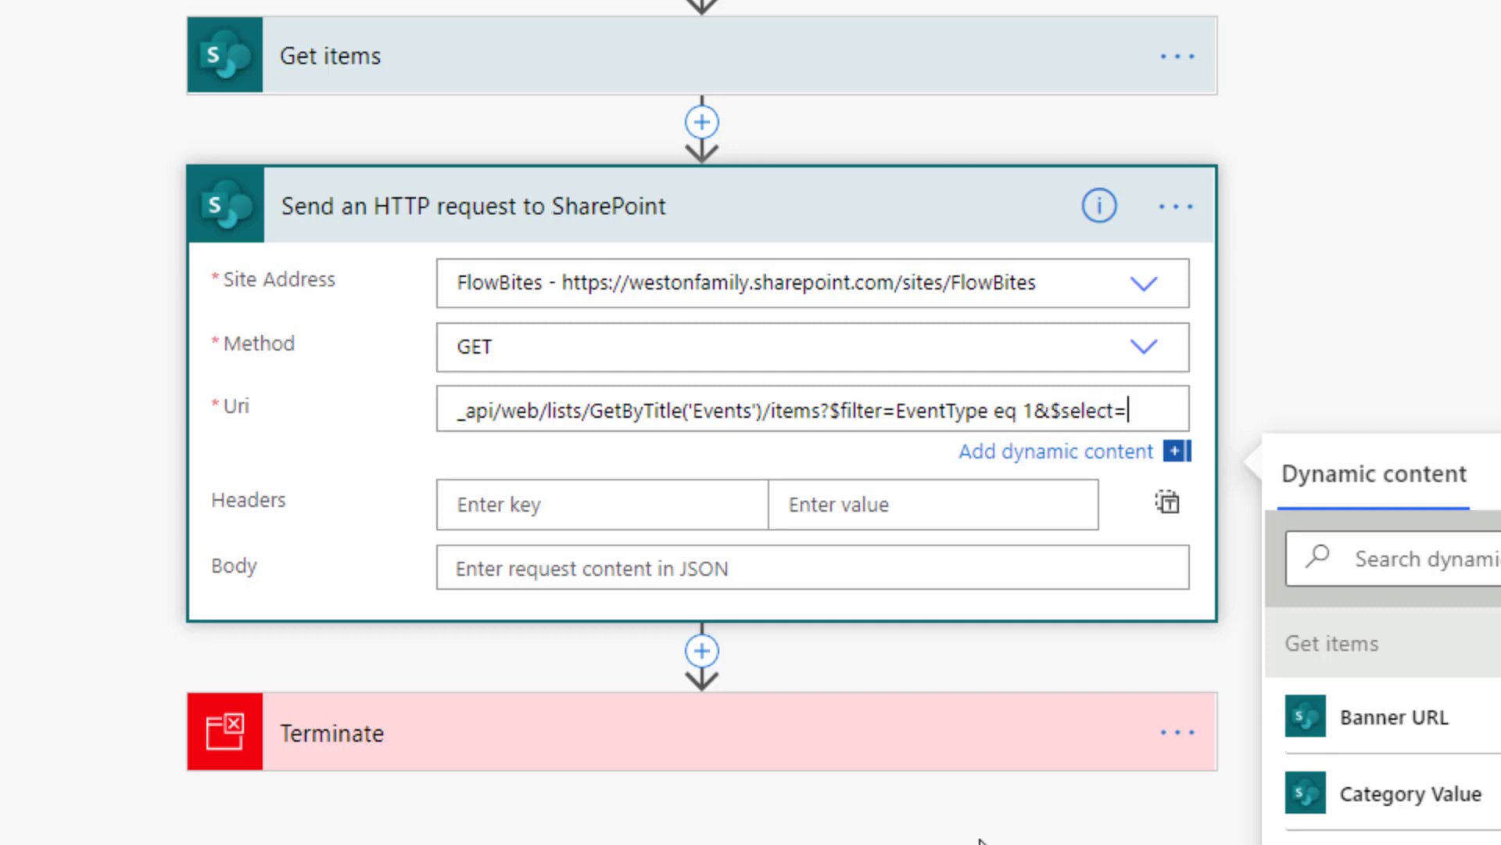
key("BackSpace")
key("BackSpace")
key("BackSpace")
type("ec")
type("urre")
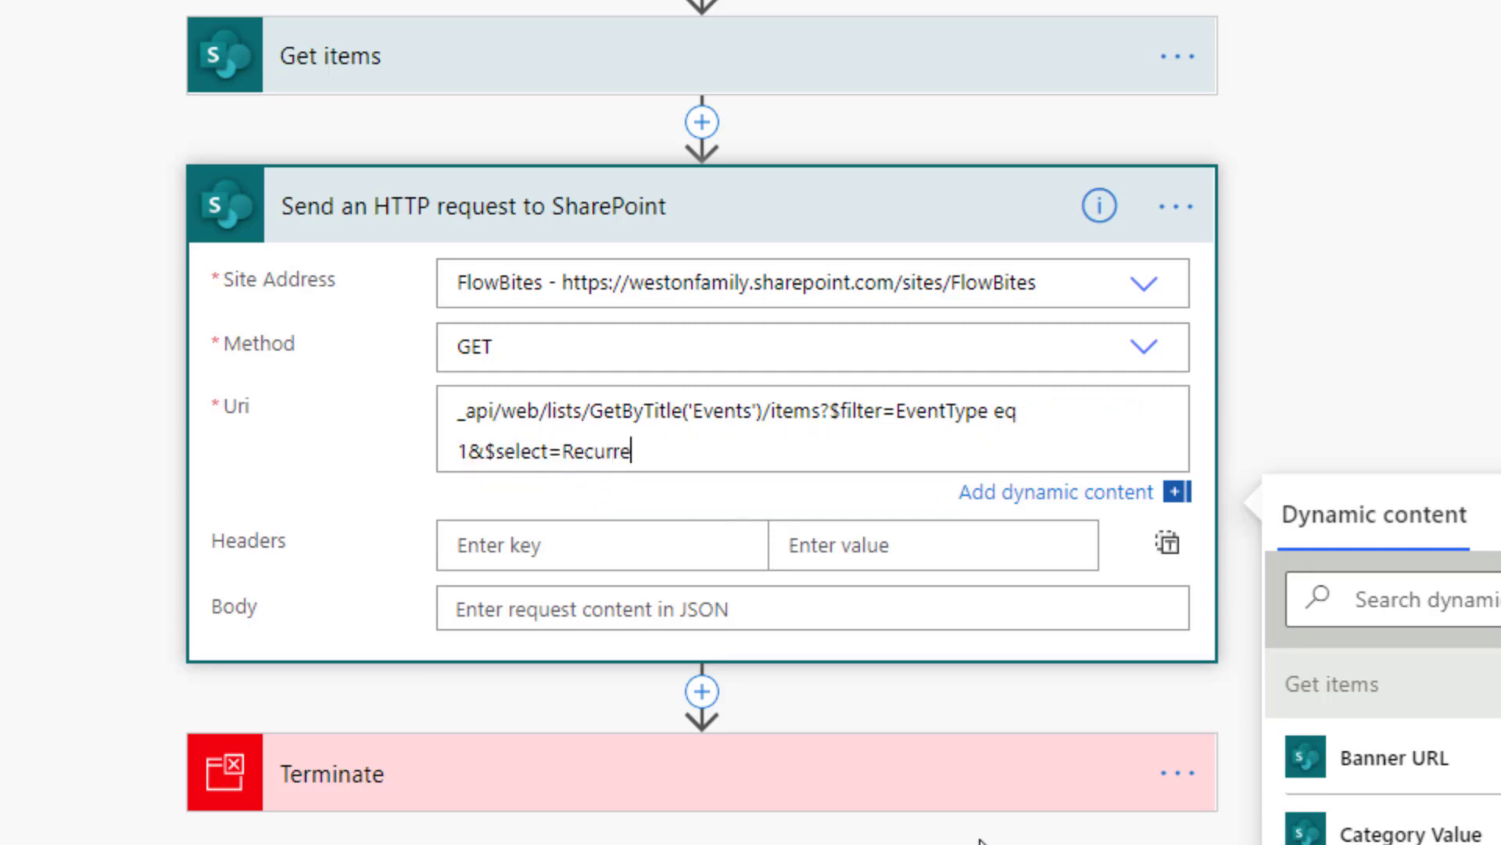
type("nceData,M")
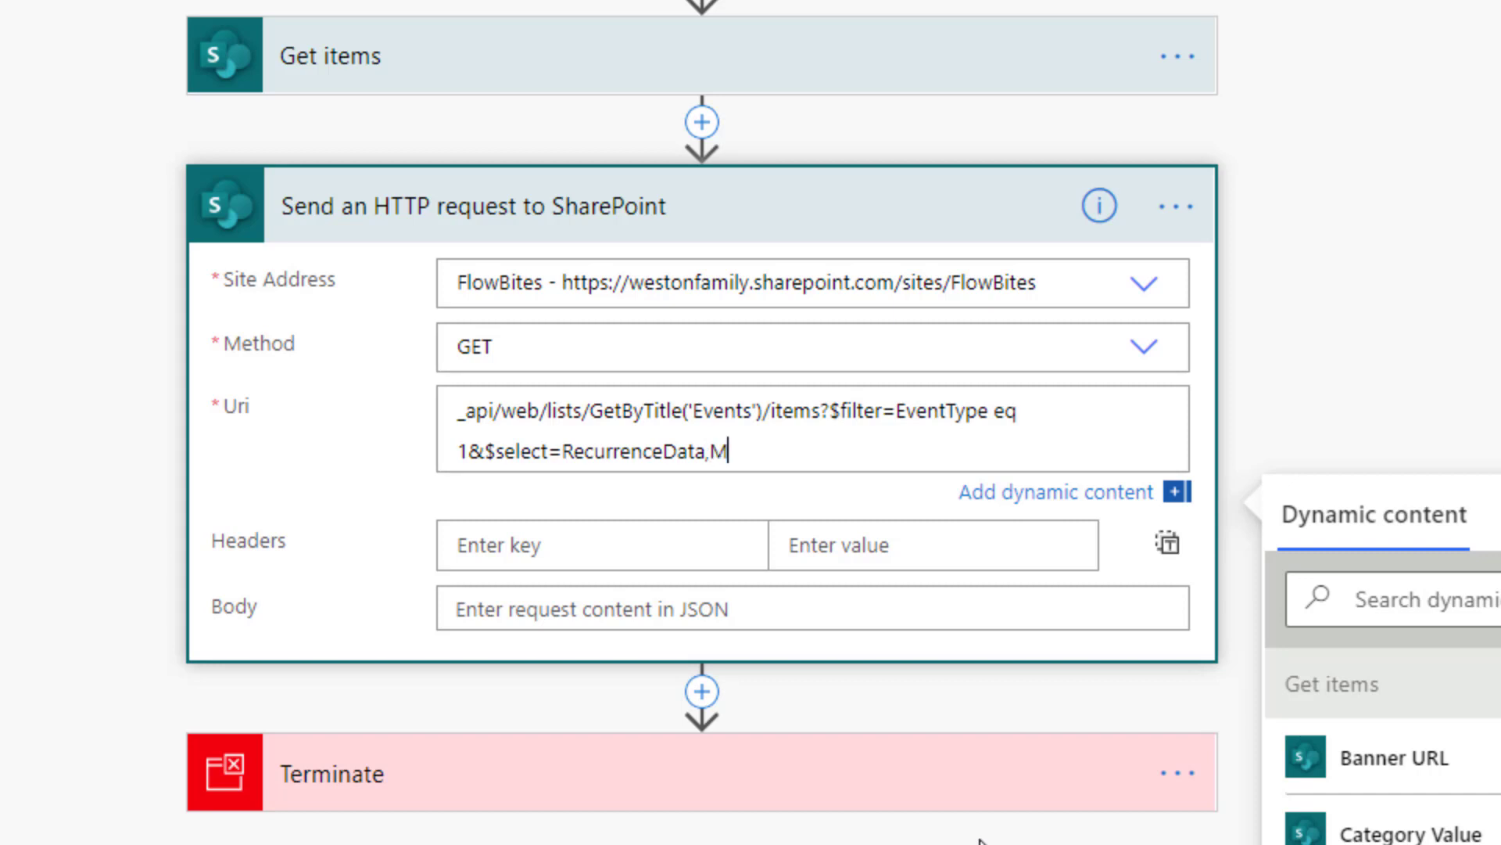
type("asterSeri")
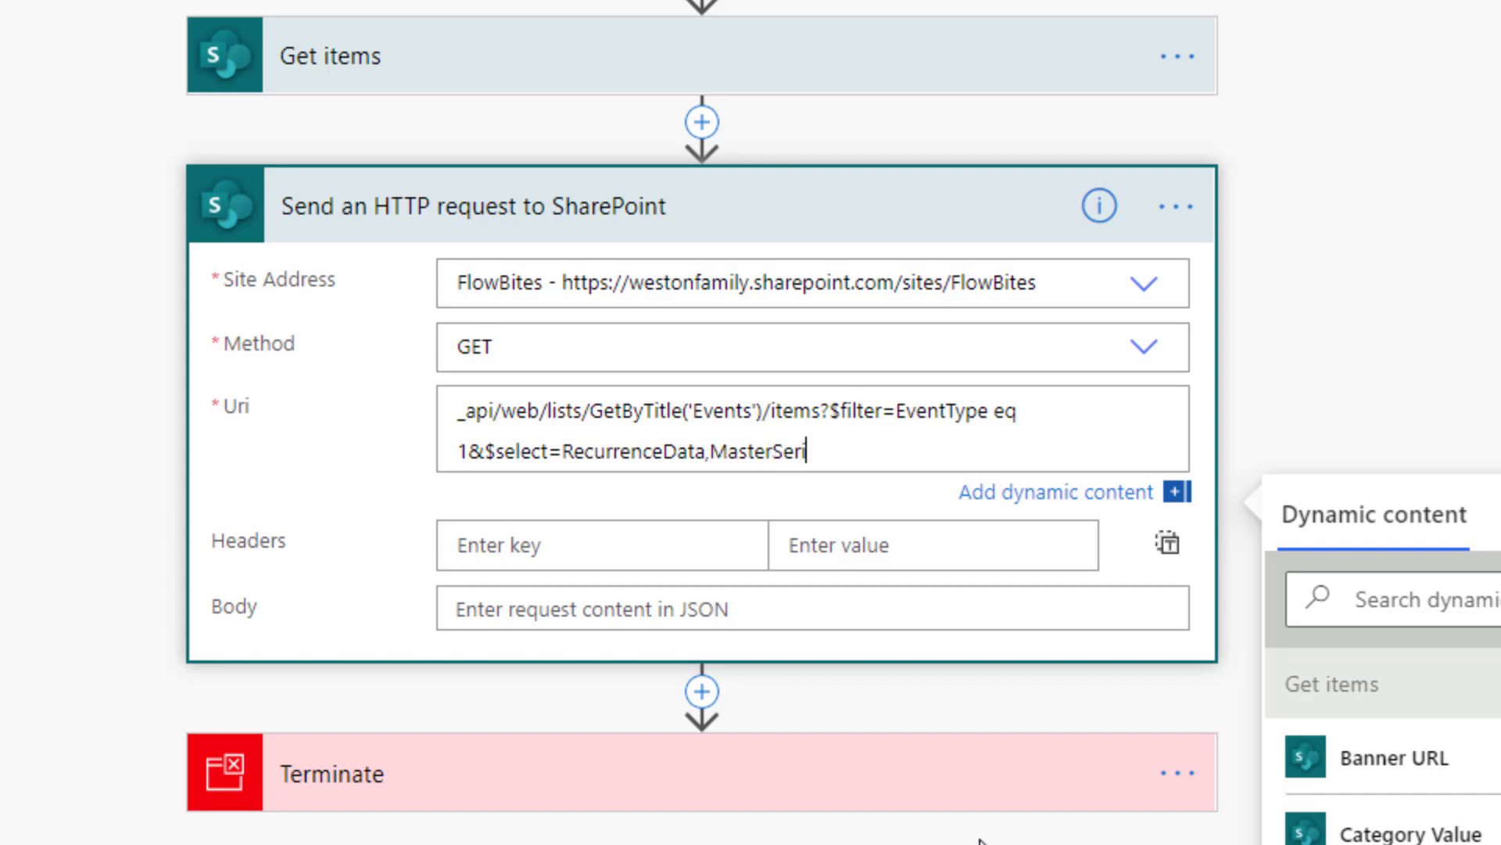
type("esItemID")
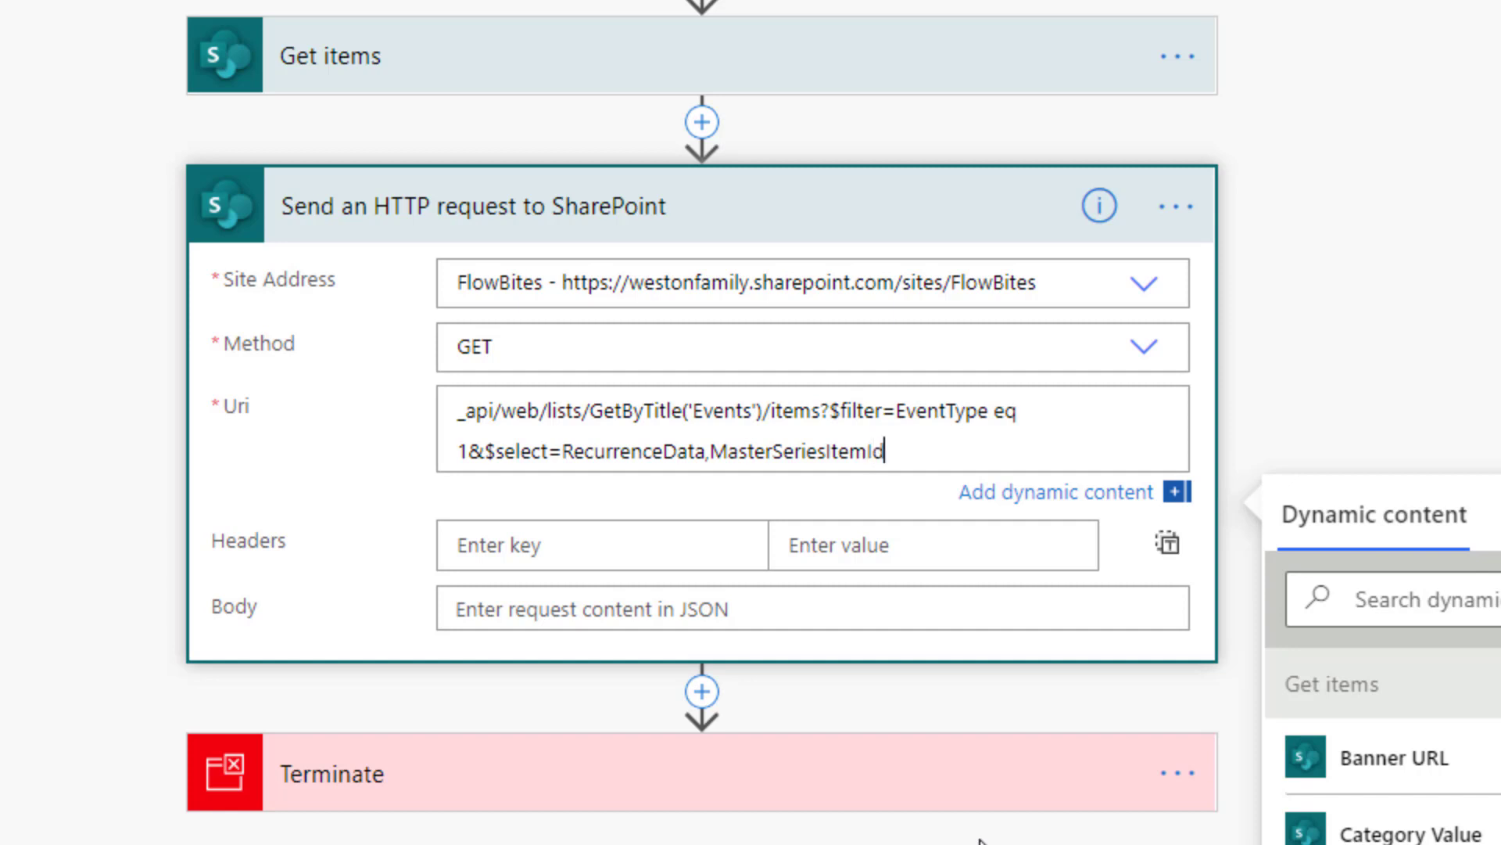
- Add EventType, Title and Duration to the Uri's select list, comma-separated without spaces
type(",")
type("EventTypoe,D")
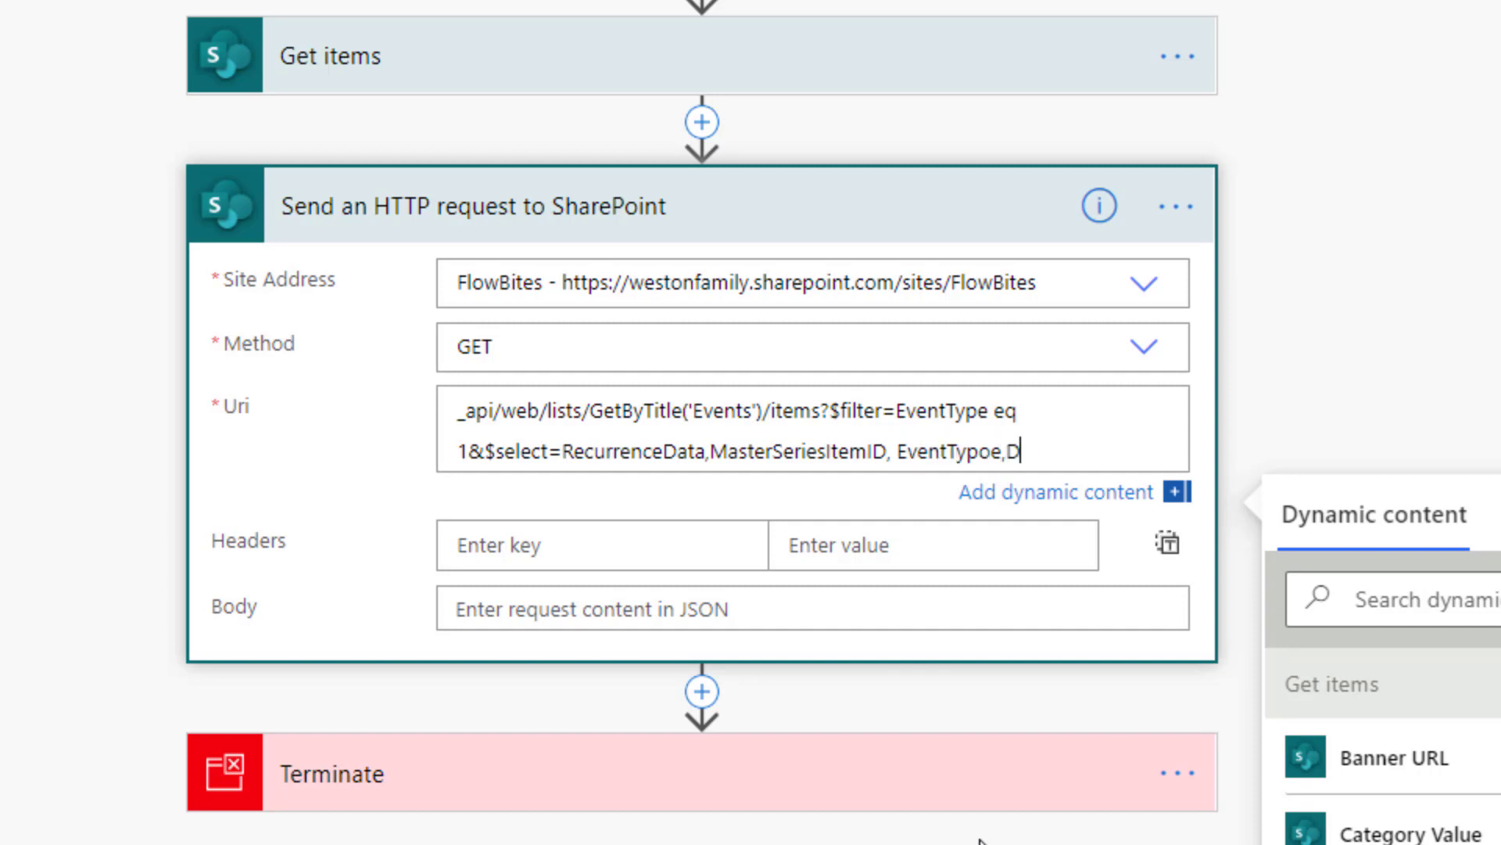
key("BackSpace")
key("BackSpace")
key("BackSpace")
key("BackSpace")
type("e,Title")
key("Left")
key("Left")
key("Left")
key("Left")
key("Left")
key("Left")
key("Left")
key("Left")
key("Left")
key("Left")
key("Left")
key("Left")
key("Left")
key("Left")
key("Left")
key("Left")
key("Delete")
key("Right")
key("Right")
key("Right")
key("Right")
key("Right")
key("Right")
key("Right")
key("Right")
key("Right")
key("Right")
key("Right")
key("Right")
key("Right")
key("Right")
key("Right")
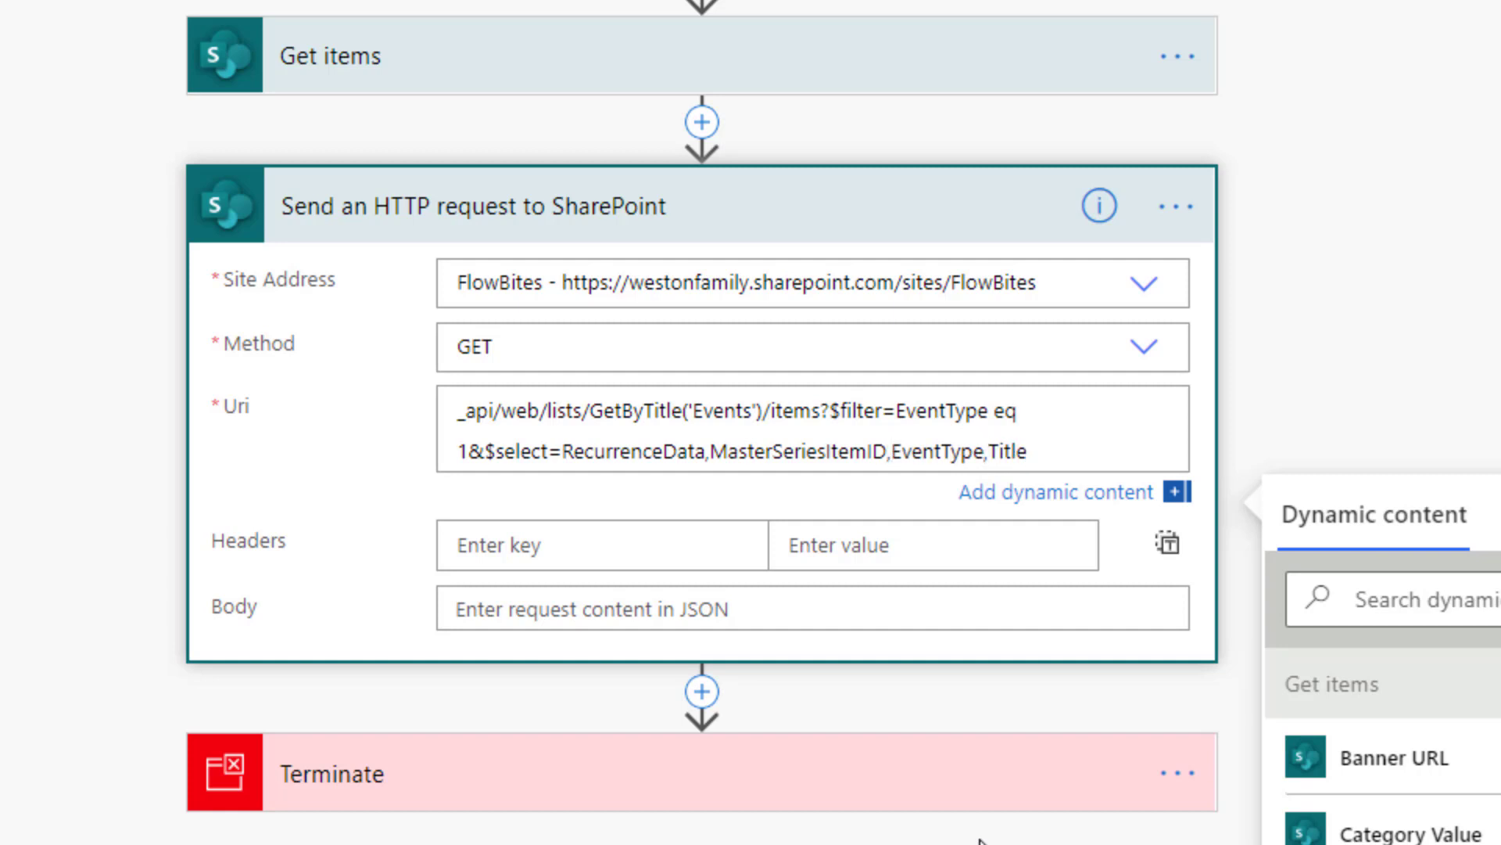
type(",Duration")
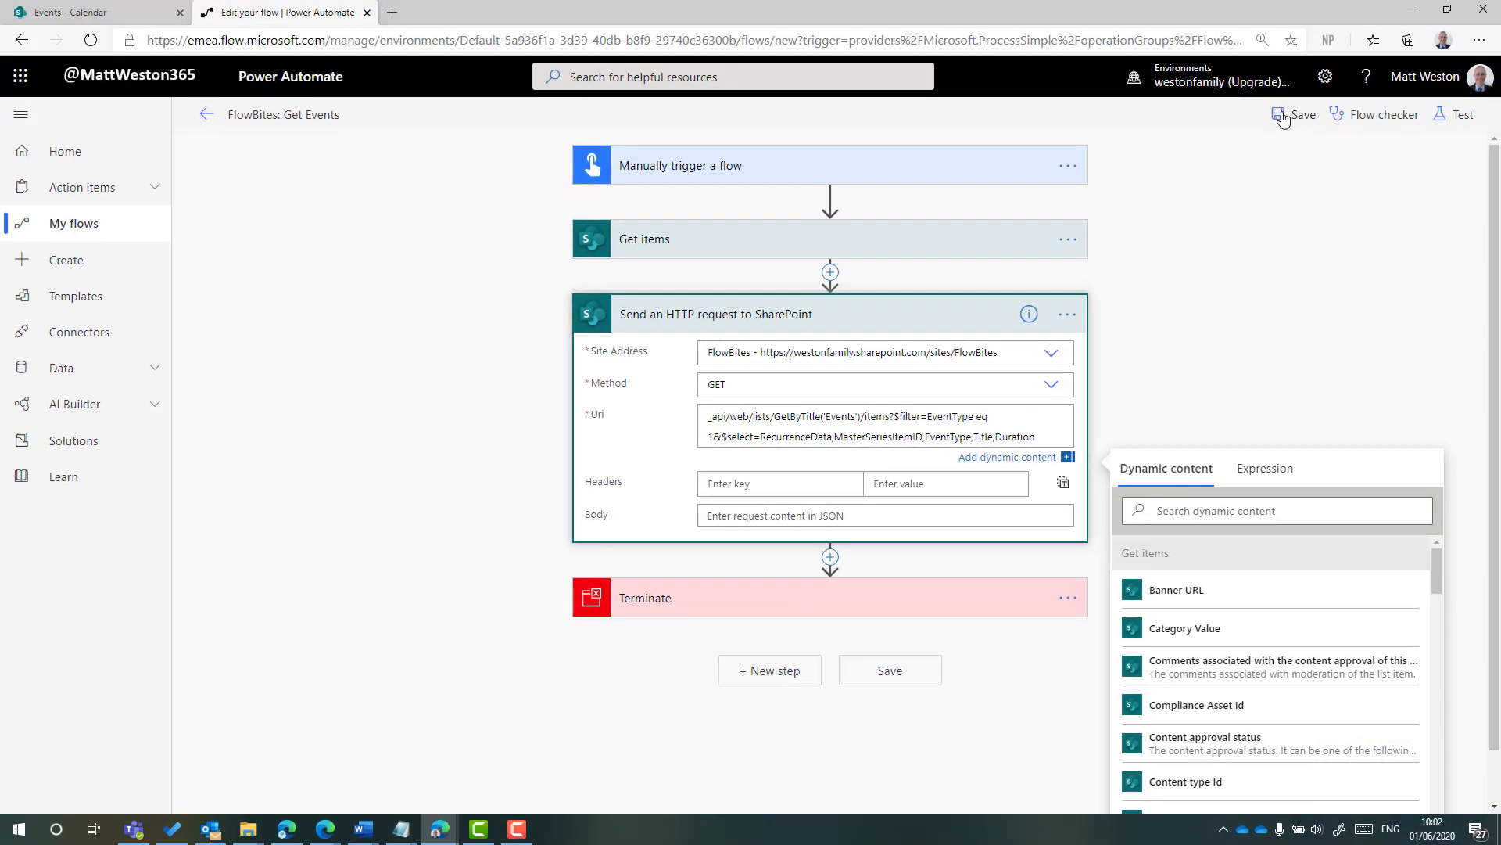
- Save the flow and test it using data from previous runs
left_click(1282, 117)
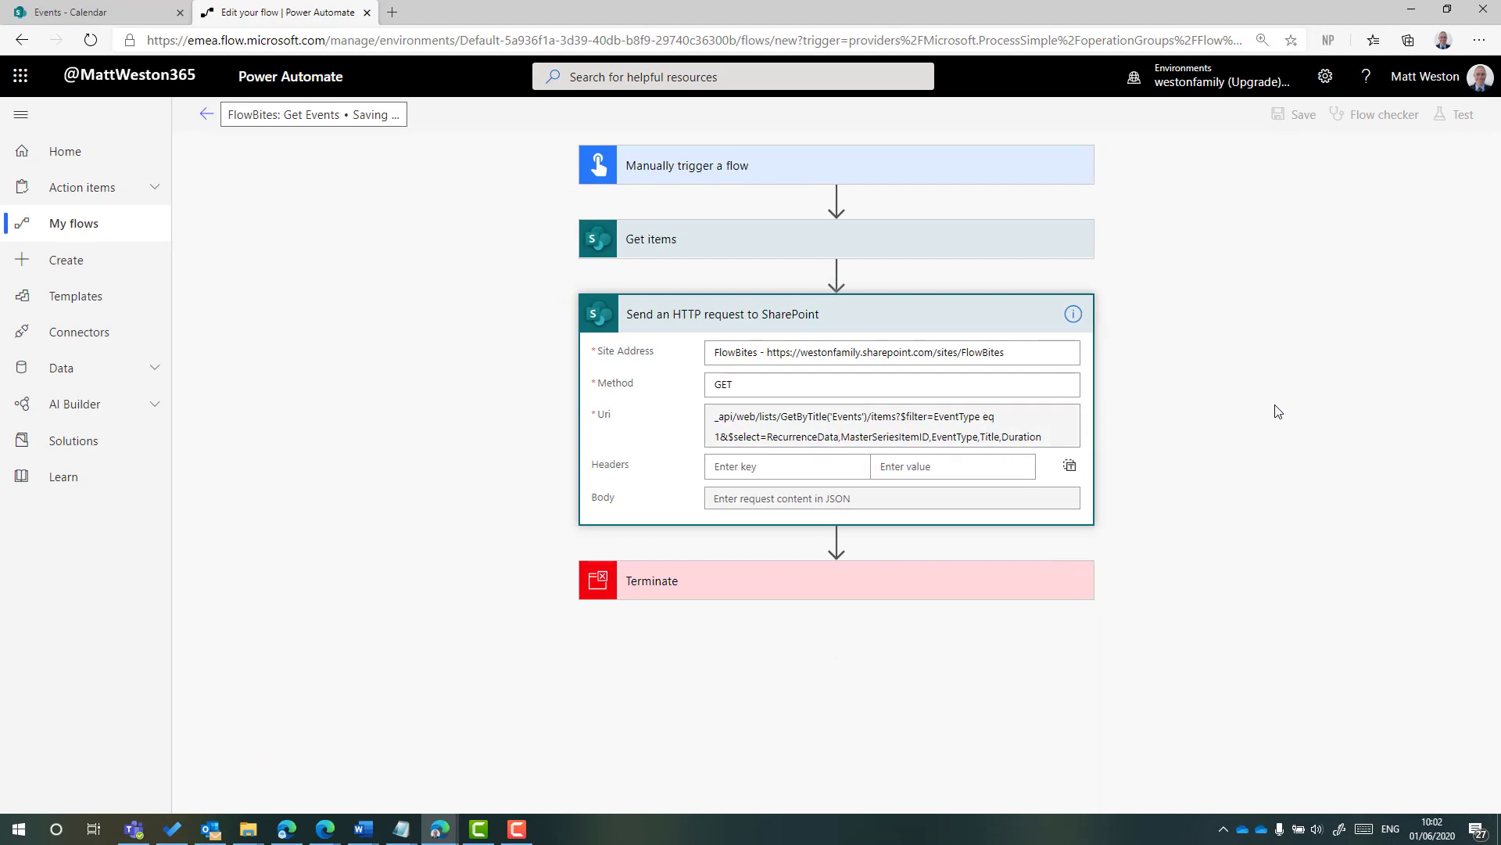
left_click(1456, 114)
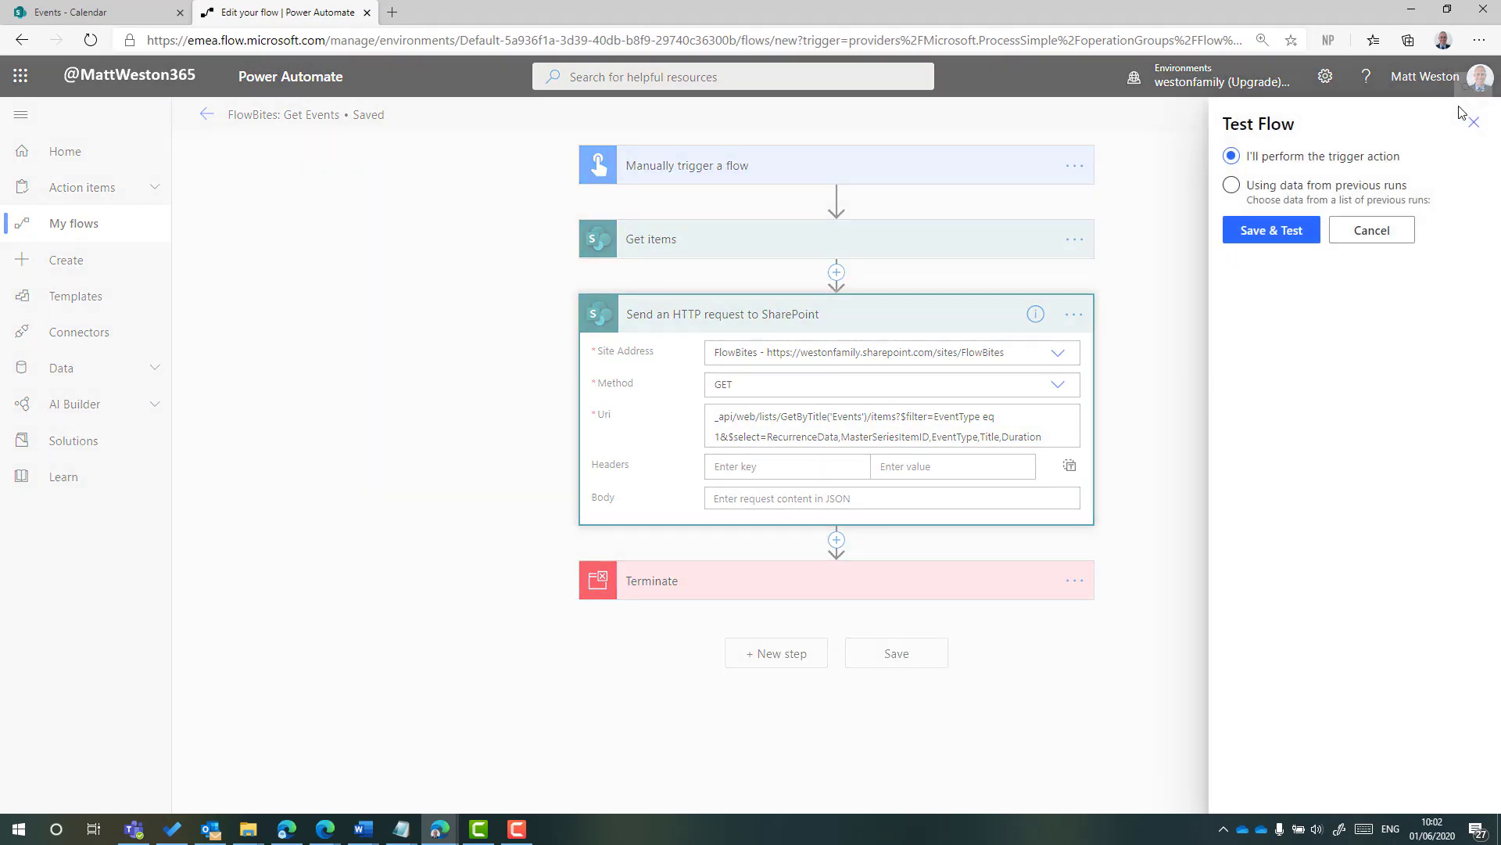
left_click(1296, 186)
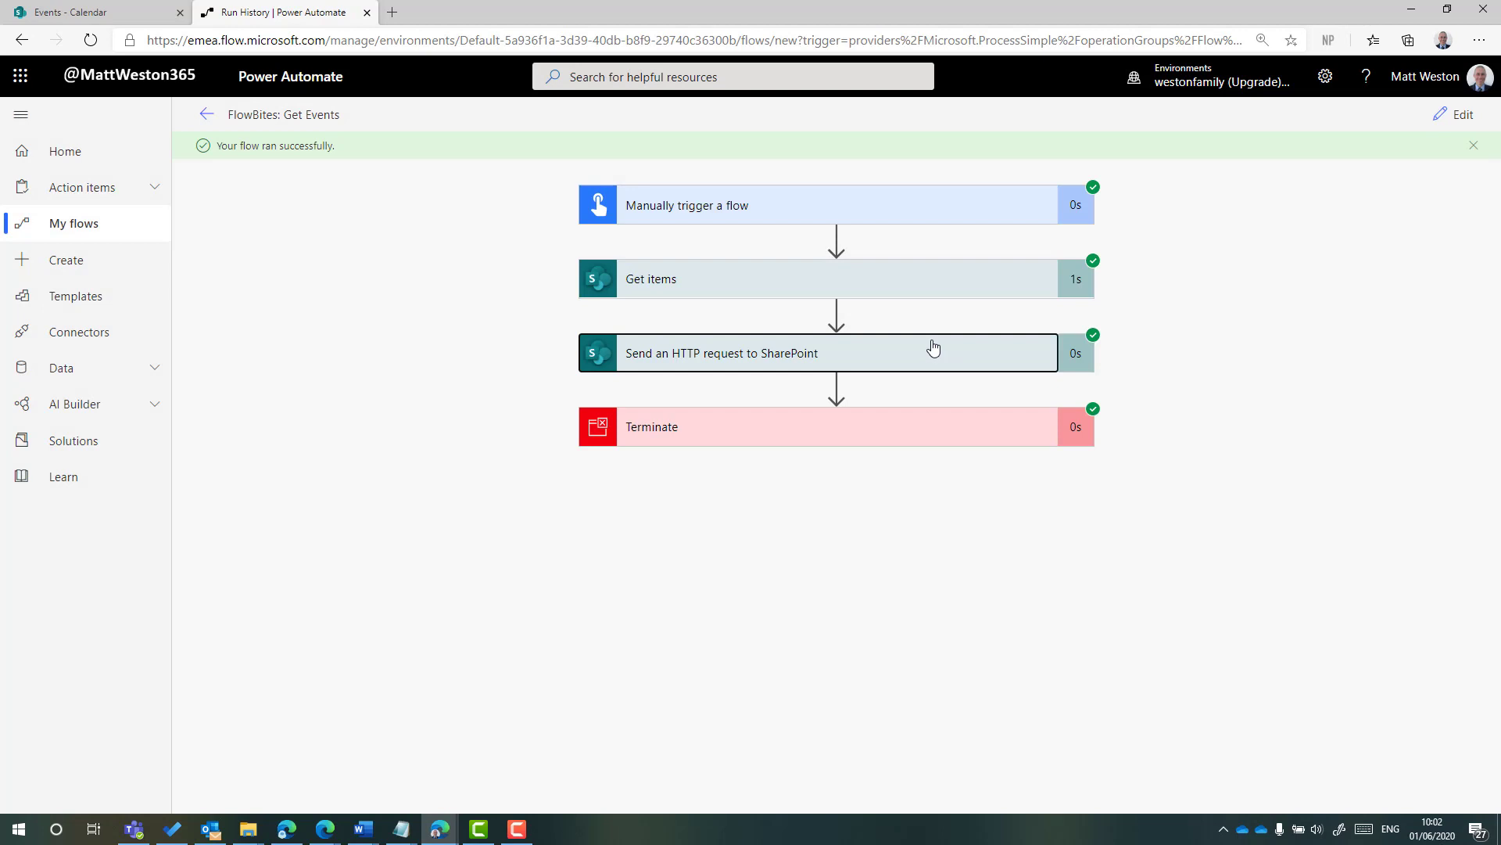
- Copy the complete body output of the run's HTTP request to SharePoint into a new Notepad document
left_click(934, 350)
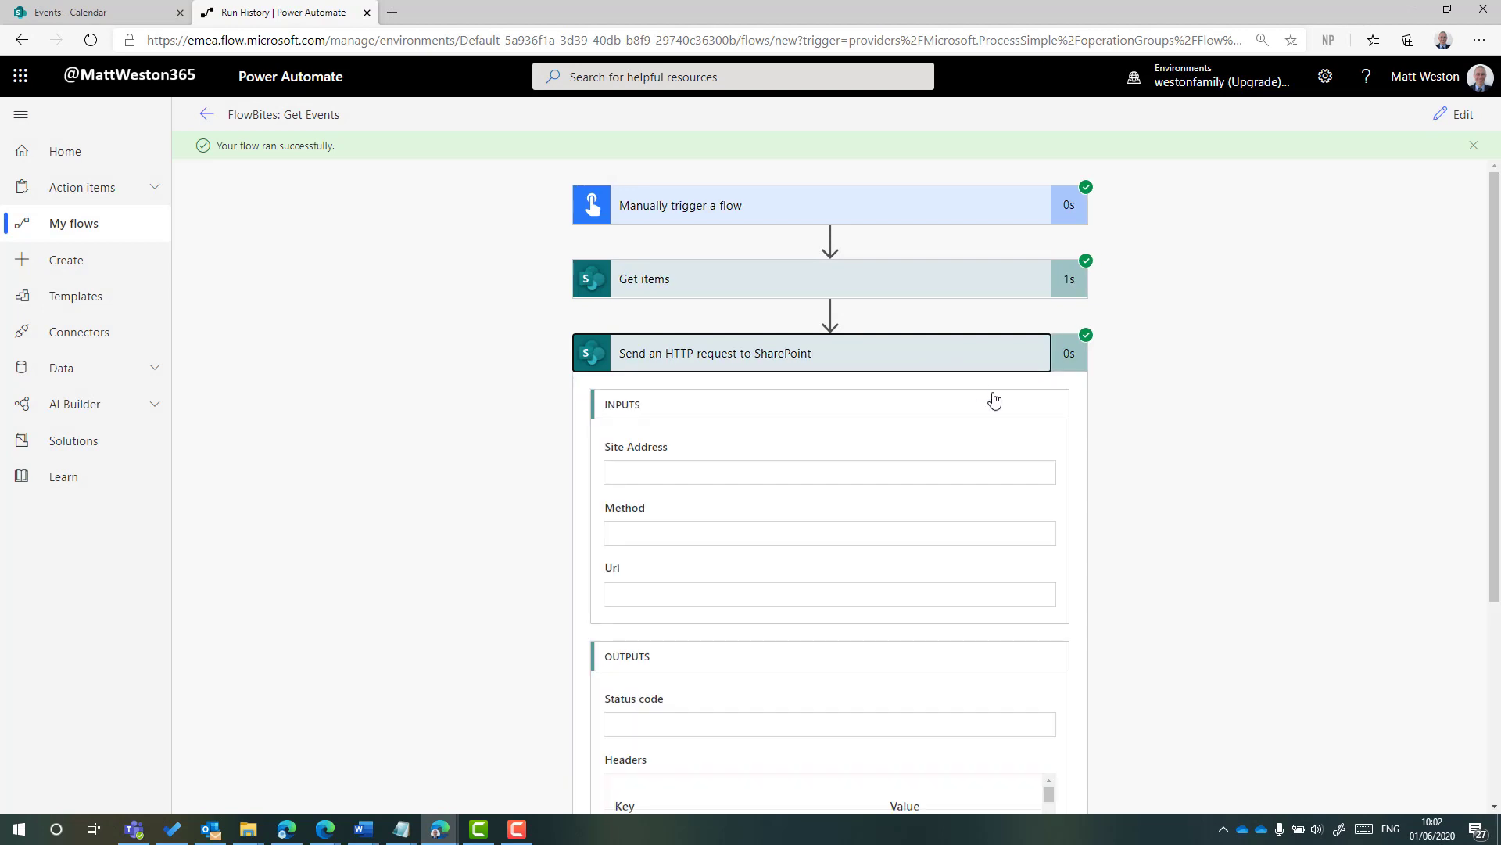
scroll(1217, 453, "down", 5)
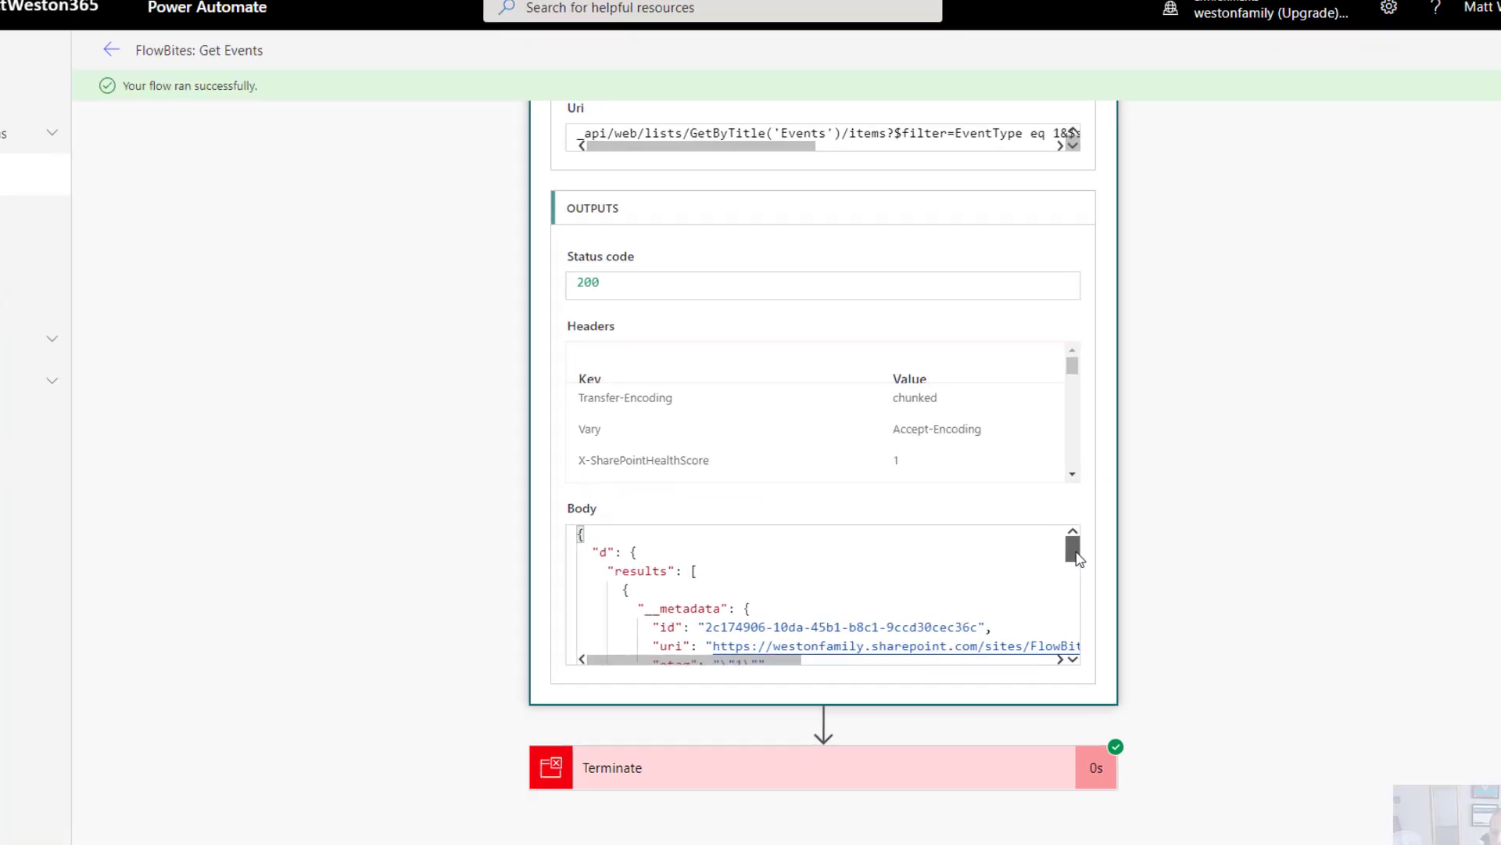
left_click_drag(1076, 557, 1075, 602)
left_click_drag(1222, 617, 1221, 666)
left_click(915, 607)
key("ctrl+a")
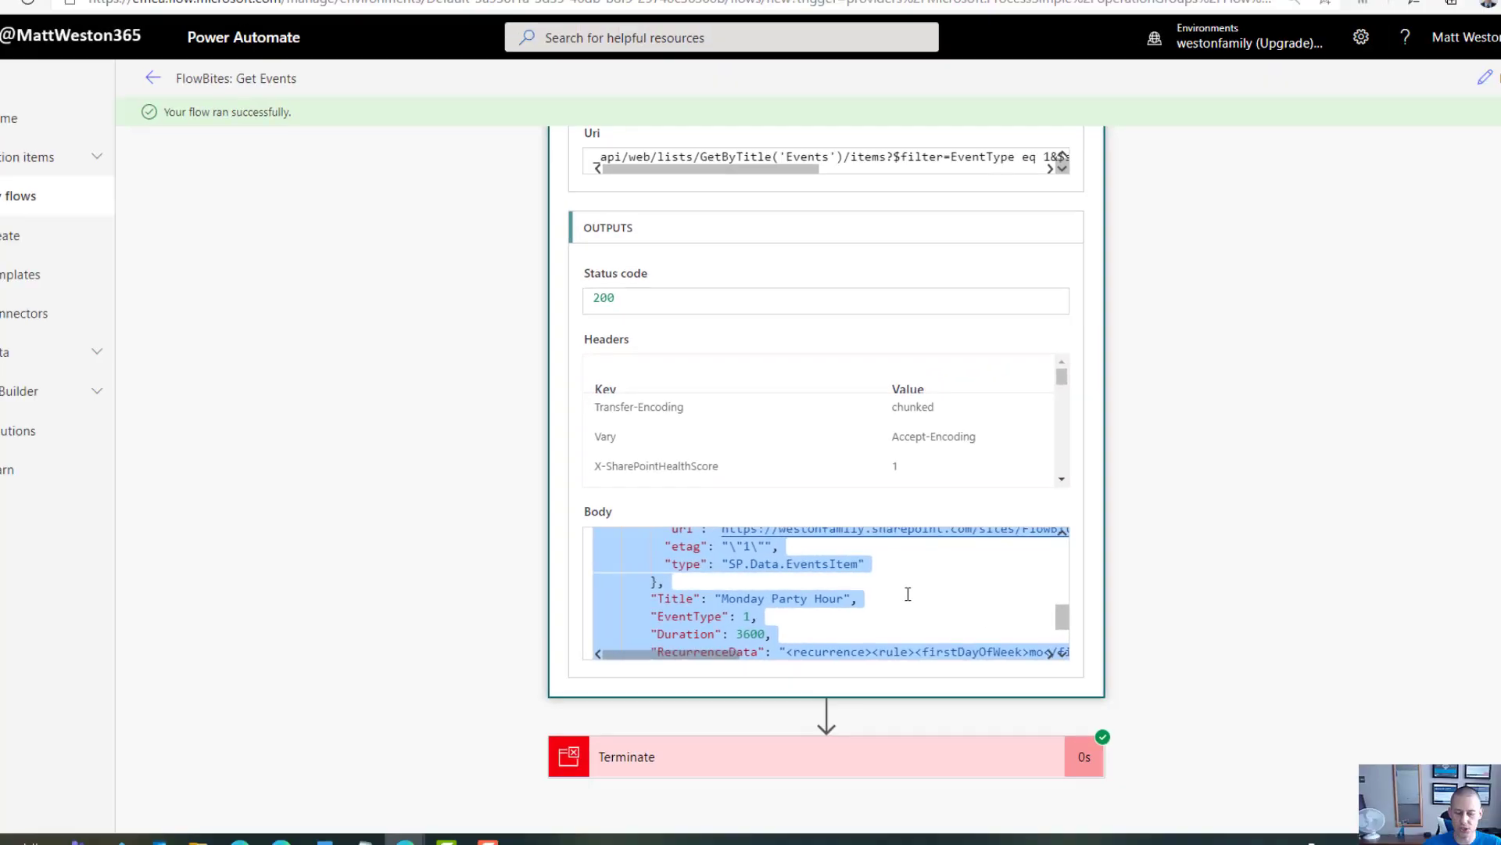
key("super+r")
type("notepad")
key("Return")
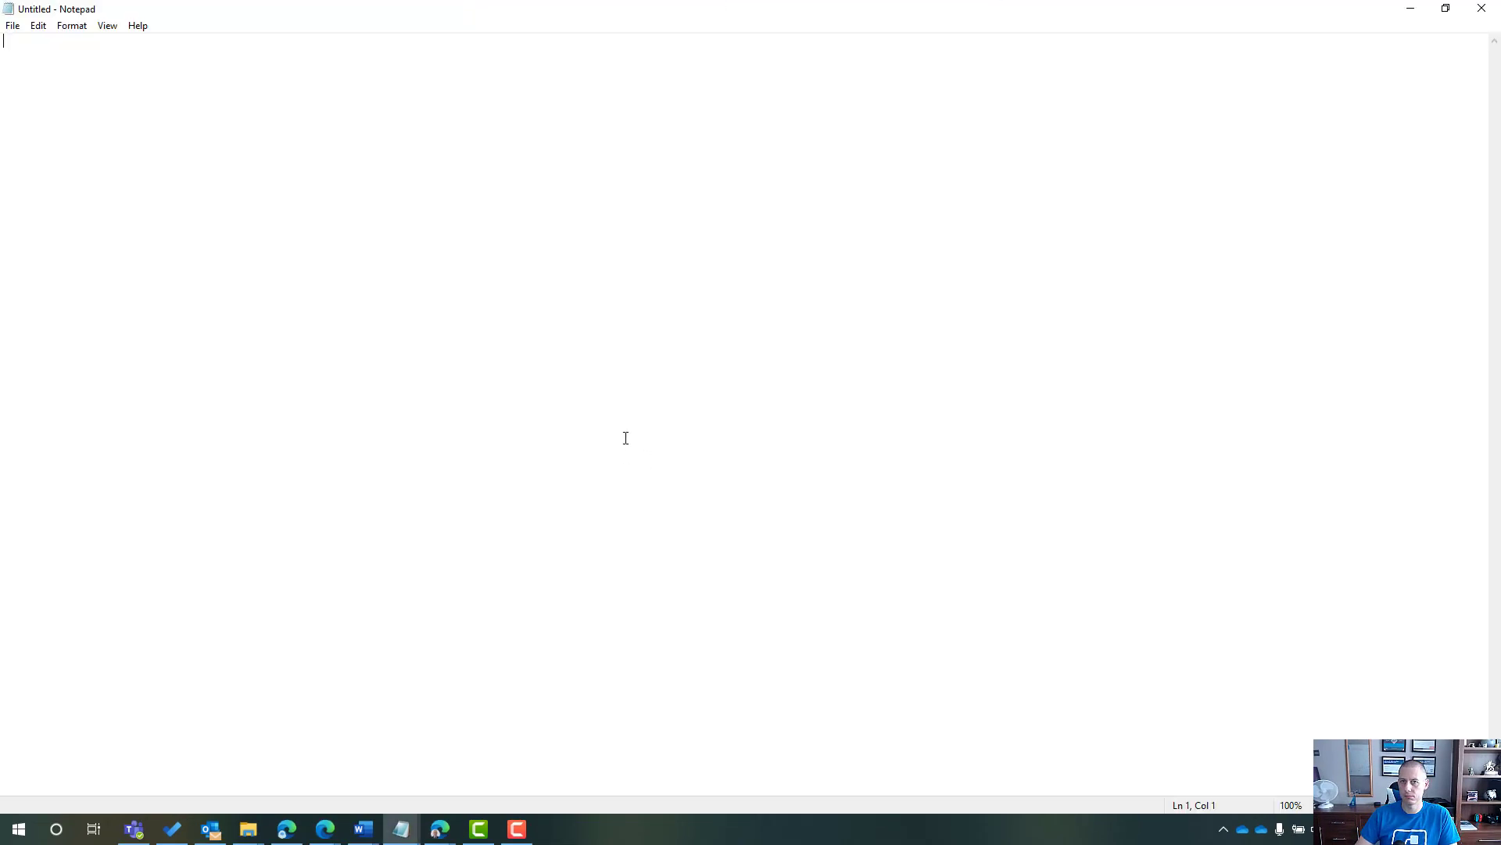
type("{   \"d\": {     \"results\": [       {         \"__metadata\": {           \"id\": \"2c174906-10da-45b1-b8c1-9ccd30cec36c\",           \"uri\": \"https://westonfamily.sharepoint.com/sites/FlowBites/_api/Web/Lists(guid'f02227ce-15bd-4462-b721-8e853cf2e09b')/Items(10)\",           \"etag\": \"\\\"1\\\"\",           \"type\": \"SP.Data.EventsItem\"         },         \"Title\": \"Christmas Day\",         \"EventType\": 1,         \"Duration\": 86340,         \"RecurrenceData\": \"<recurrence><rule><firstDayOfWeek>su</firstDayOfWeek><repeat><yearly yearFrequency=\\\"1\\\" month=\\\"12\\\" day=\\\"25\\\" /></repeat><repeatForever>FALSE</repeatForever></rule></recurrence>\",         \"MasterSeriesItemID\": null       },       {         \"__metadata\": {           \"id\": \"f3e03321-289b-4a9a-951f-7857cf4dee54\",           \"uri\": \"https://westonfamily.sharepoint.com/sites/FlowBites/_api/Web/Lists(guid'f02227ce-15bd-4462-b721-8e853cf2e09b')/Items(19)\",           \"etag\": \"\\\"1\\\"\",           \"type\": \"SP.Data.EventsItem\"         },         \"Title\": \"Monday Party Hour\",         \"EventType\": 1,         \"Duration\": 3600,         \"RecurrenceData\": \"<recurrence><rule><firstDayOfWeek>mo</firstDayOfWeek><repeat><weekly mo=\\\"TRUE\\\" weekFrequency=\\\"1\\\" /></repeat><repeatForever>FALSE</repeatForever></rule></recurrence>\",         \"MasterSeriesItemID\": null       }     ]   } }")
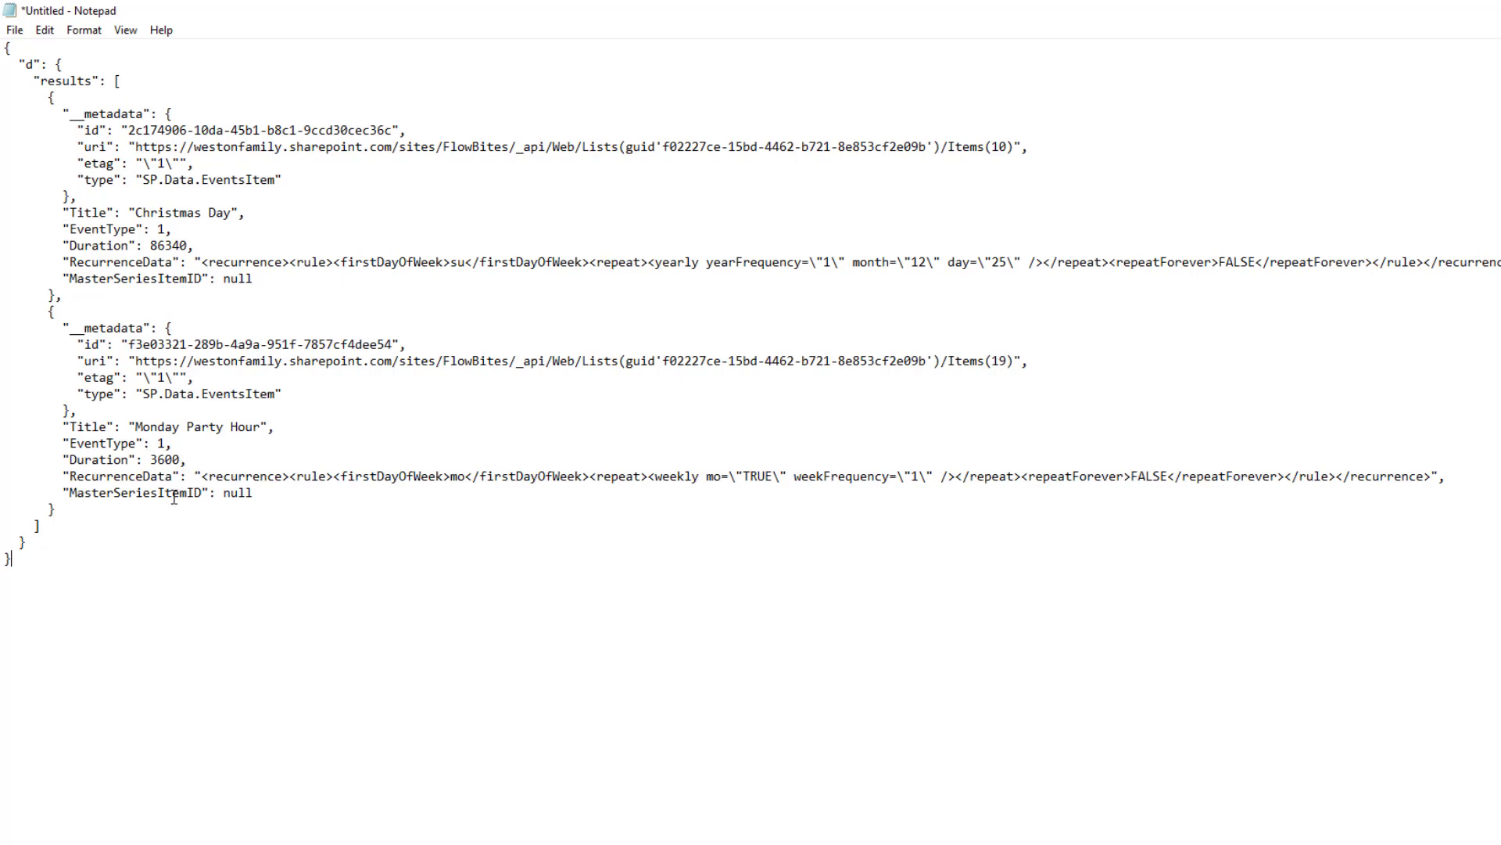
- Examine the RecurrenceData line of the "Monday Party Hour" record in the pasted output
left_click_drag(63, 476, 1448, 481)
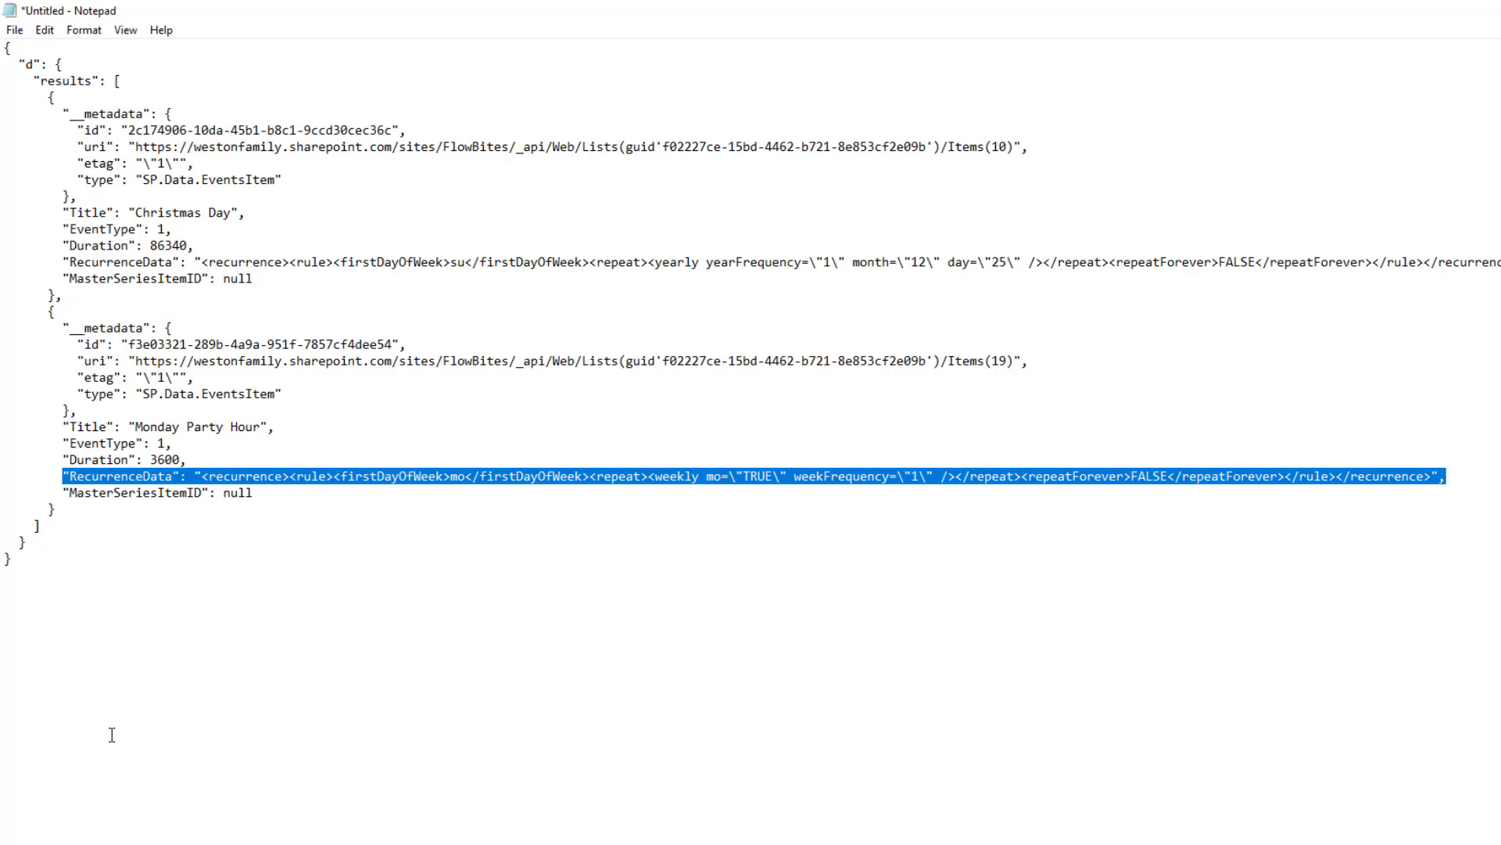
left_click(400, 477)
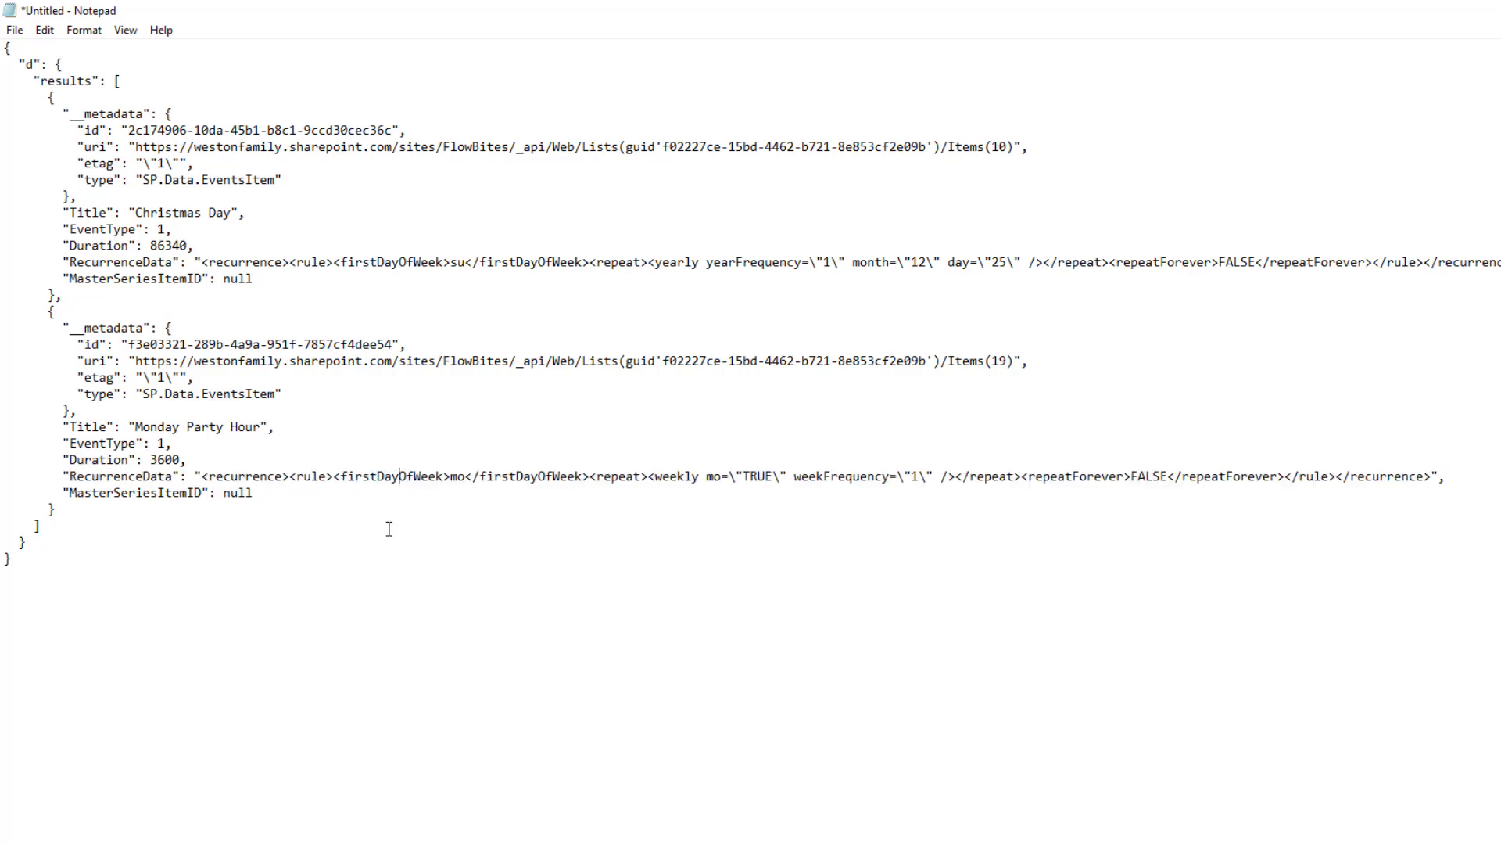